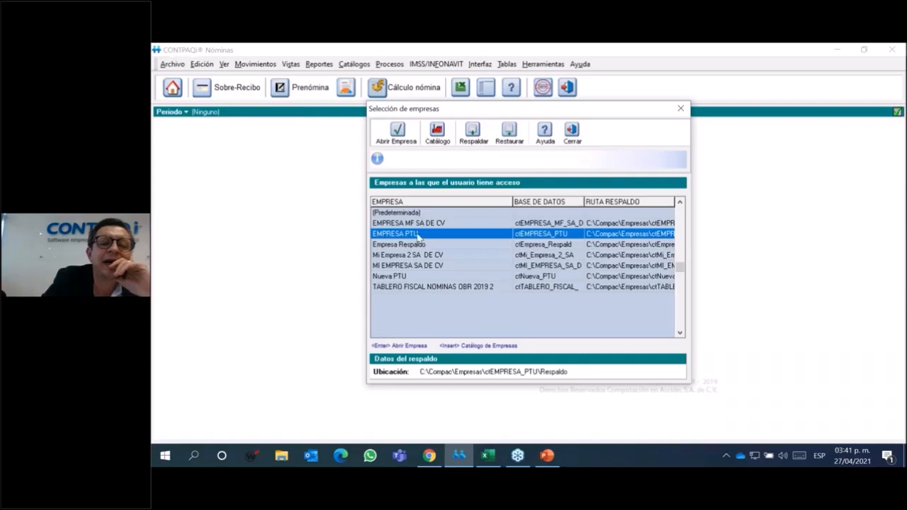
Open the company EMPRESA PTU with the Quincenal period type.
double_click(418, 237)
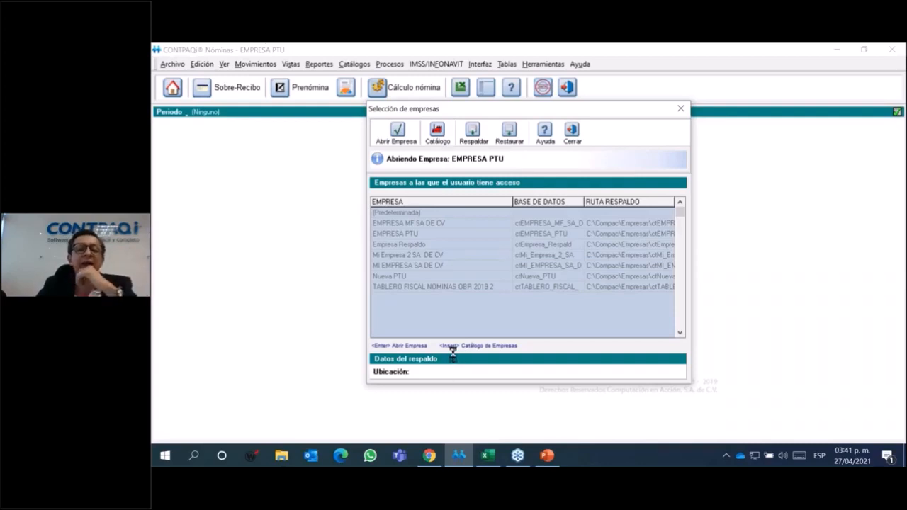
left_click(528, 327)
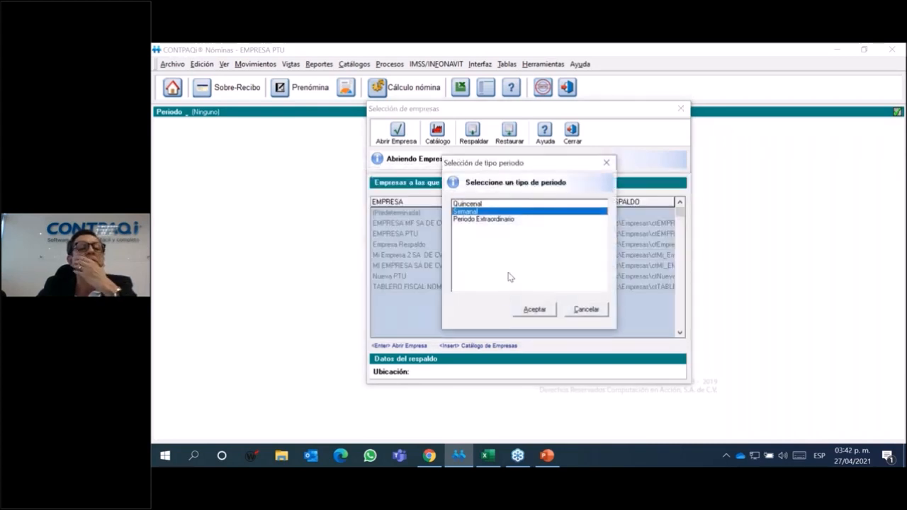
left_click(484, 205)
left_click(535, 312)
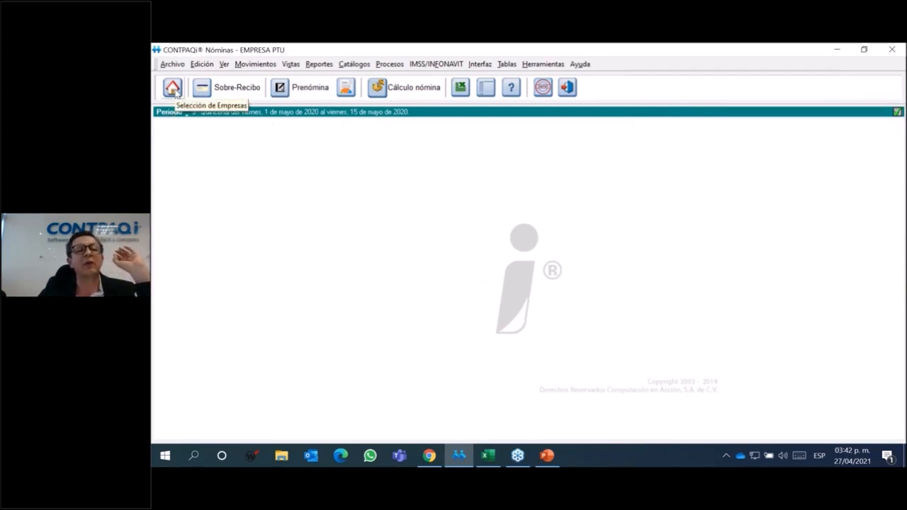
Set EMPRESA PTU's PTU concept to 25. Reparto de utilidades in the company catalog, save it and close the company selection.
left_click(174, 89)
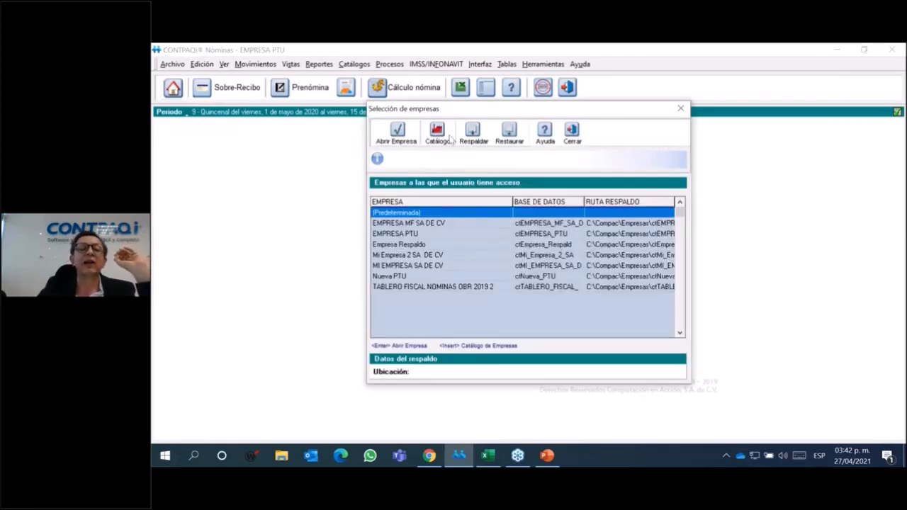
left_click(445, 135)
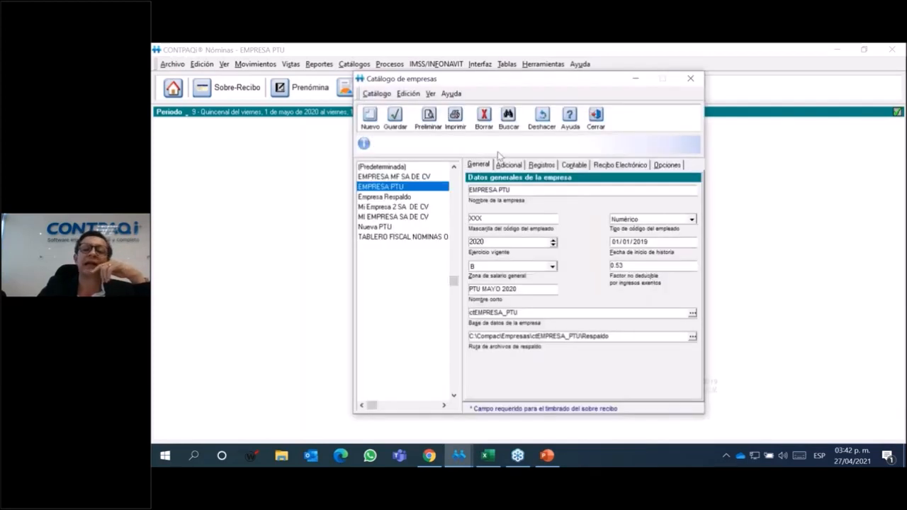
left_click(668, 166)
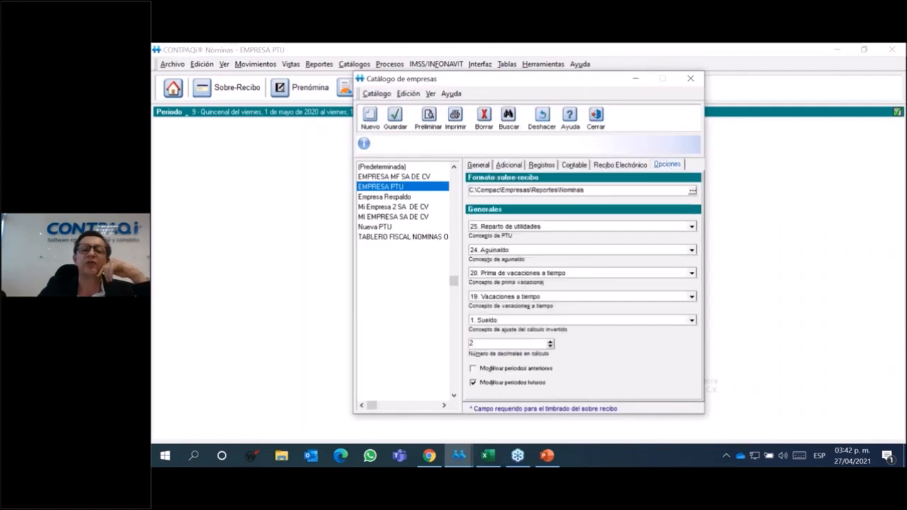
left_click(543, 227)
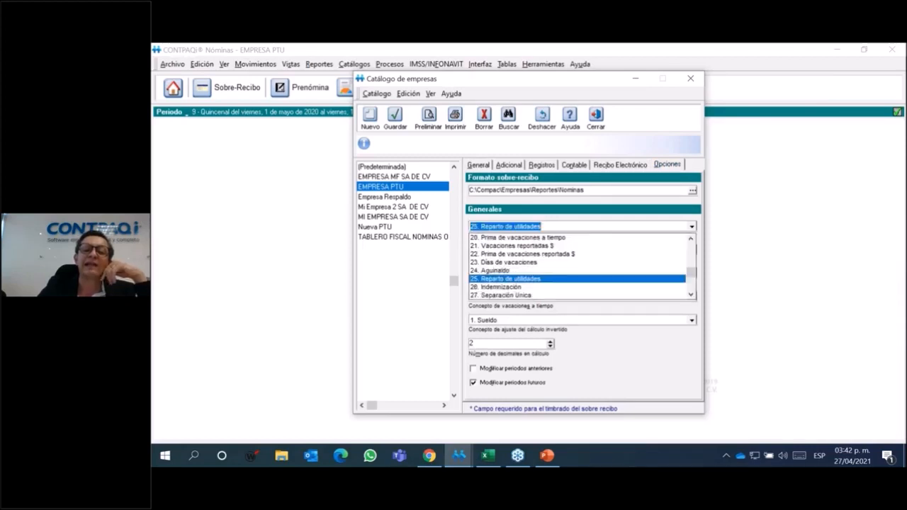
left_click(523, 282)
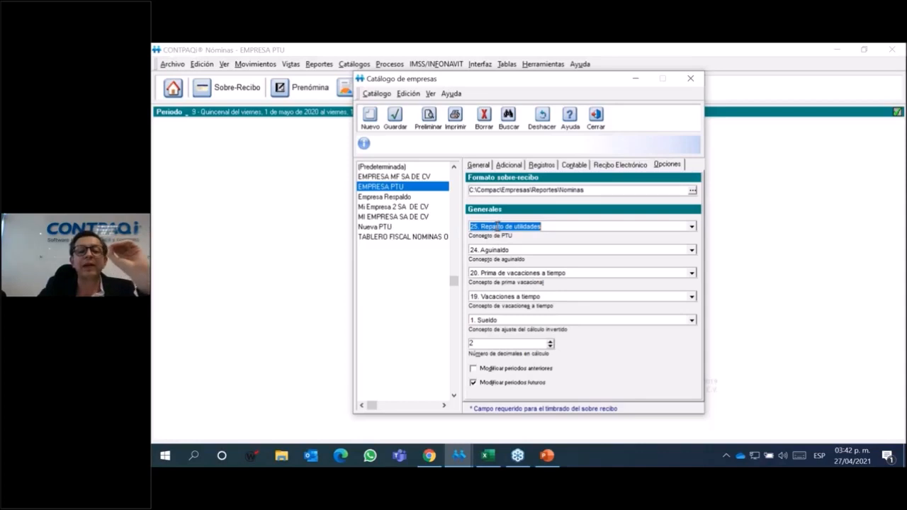
left_click(400, 121)
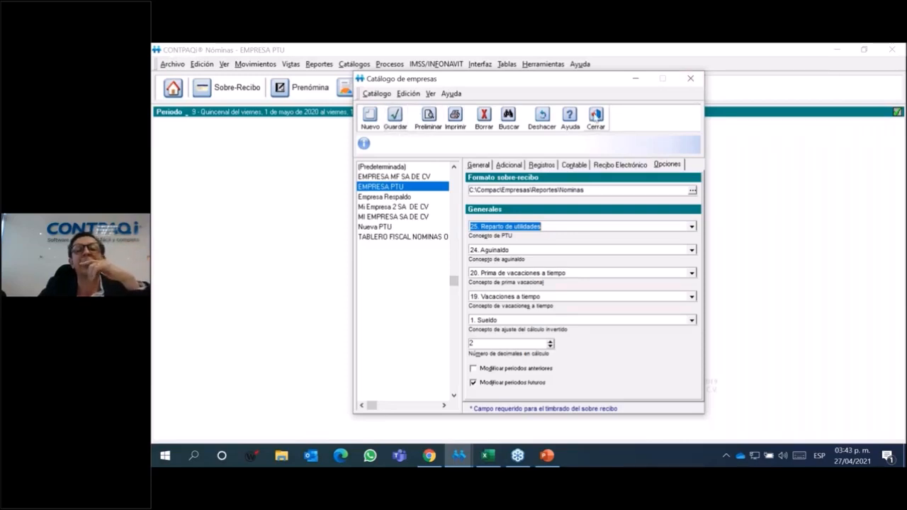
left_click(599, 117)
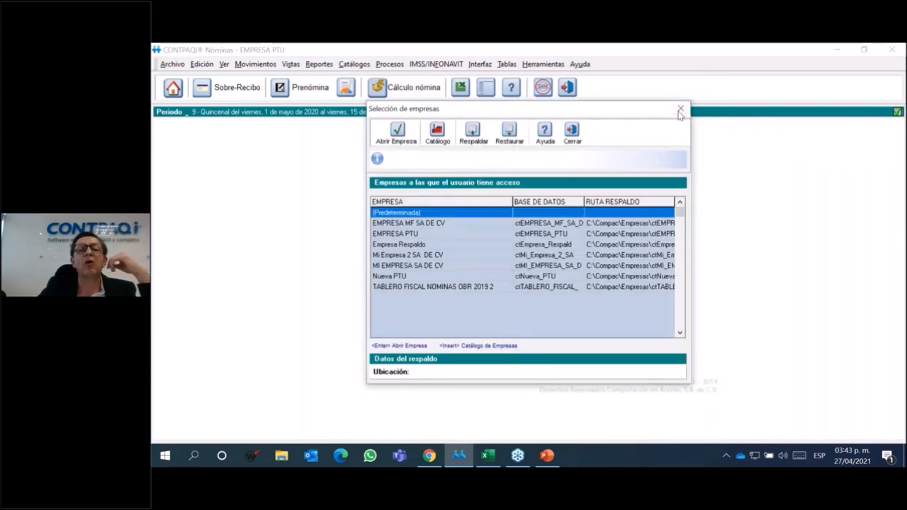
left_click(679, 110)
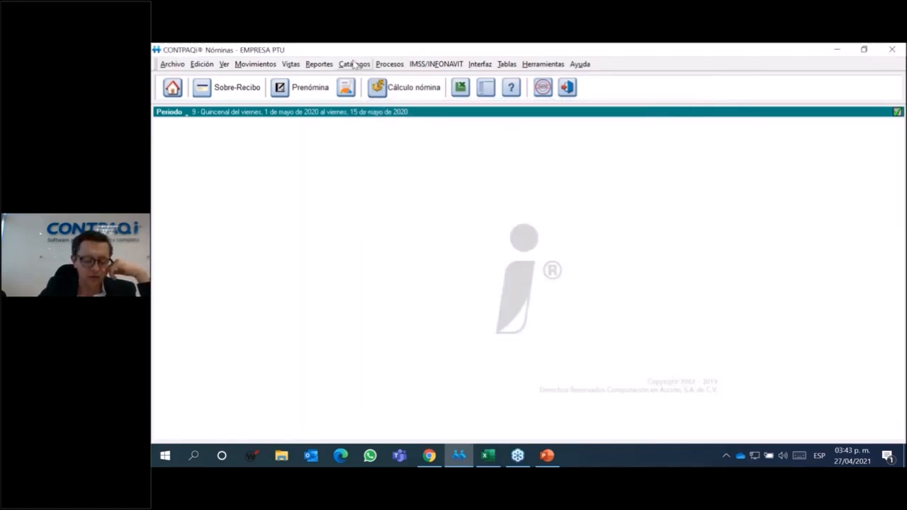
Open the employee catalog and inspect the first employee's calculation settings and the available contract types.
left_click(354, 64)
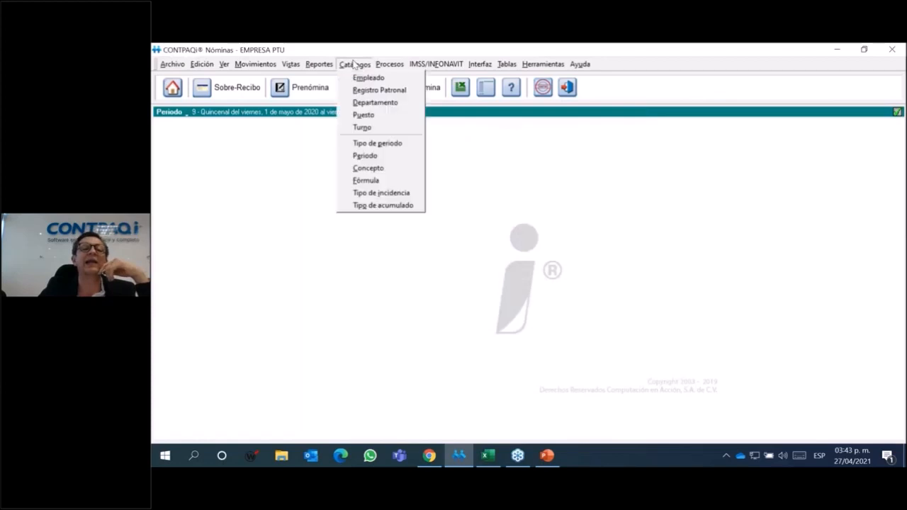
left_click(364, 78)
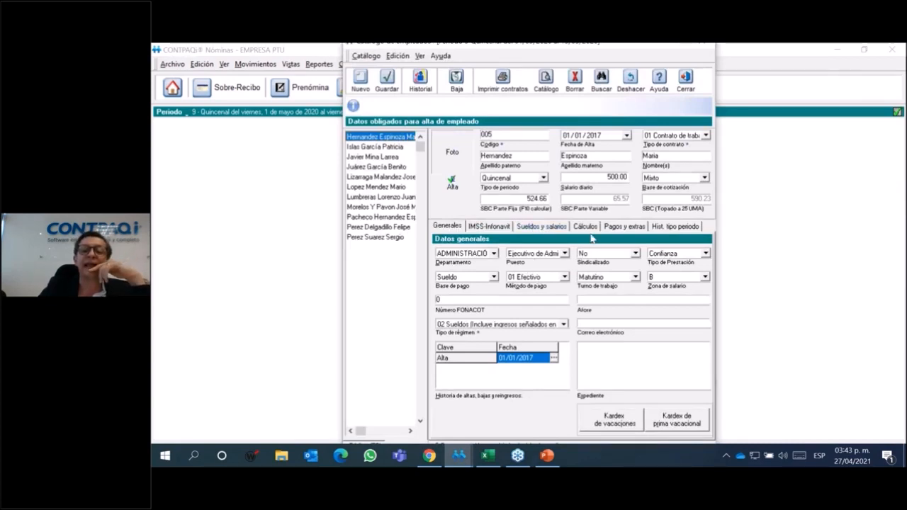
left_click(585, 226)
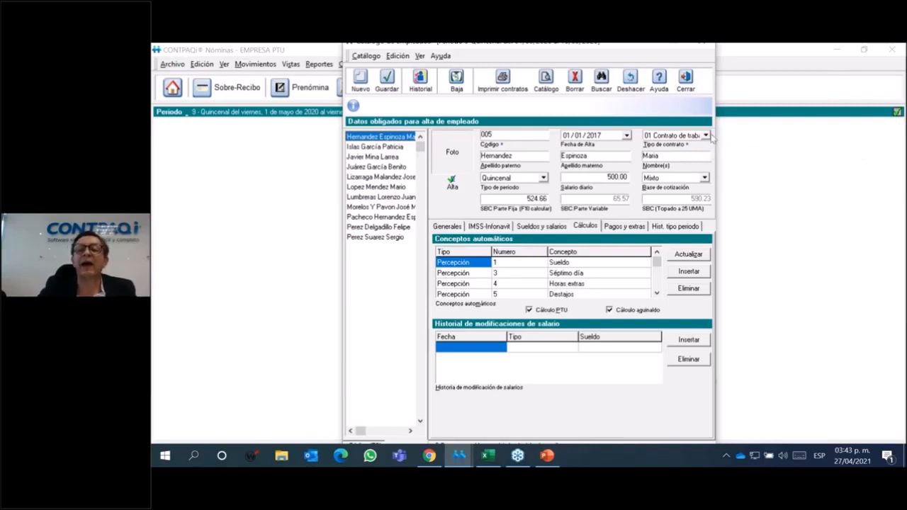
left_click(707, 136)
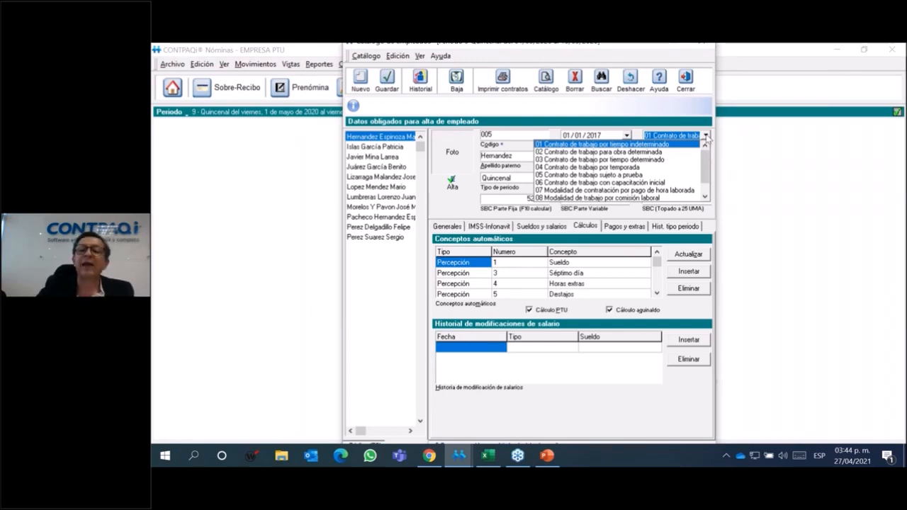
left_click(706, 136)
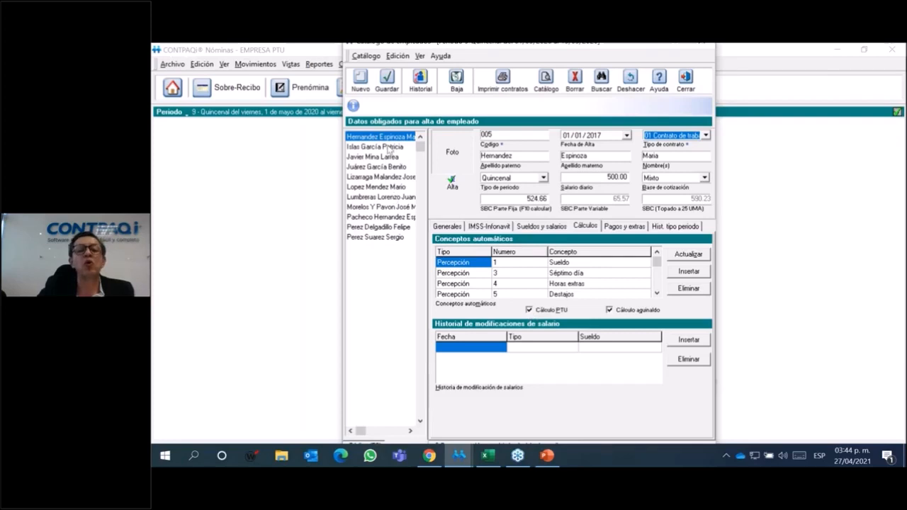
Review the second employee's calculation options, contract type and general data.
mouse_move(389, 149)
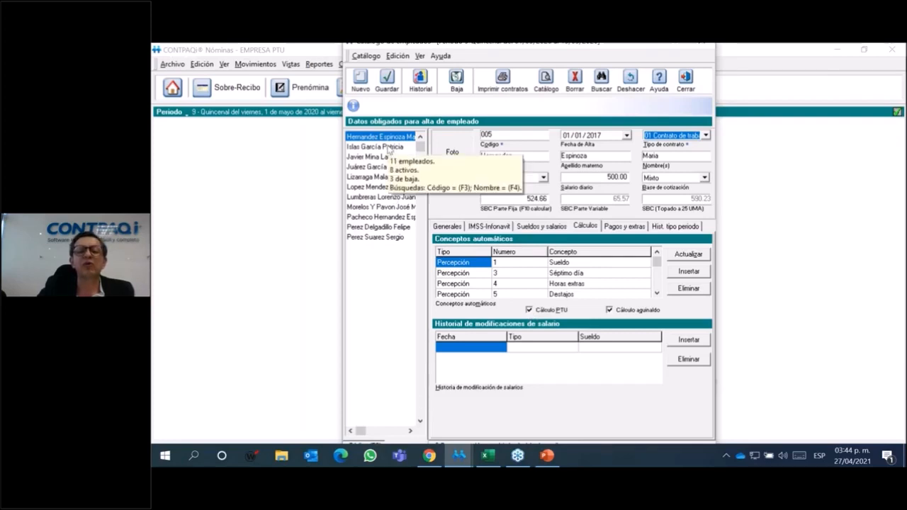
left_click(389, 148)
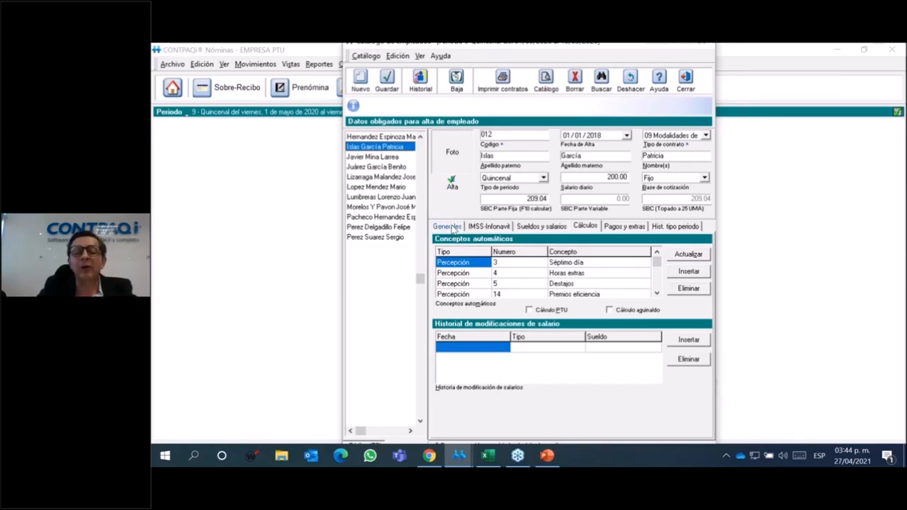
left_click(451, 227)
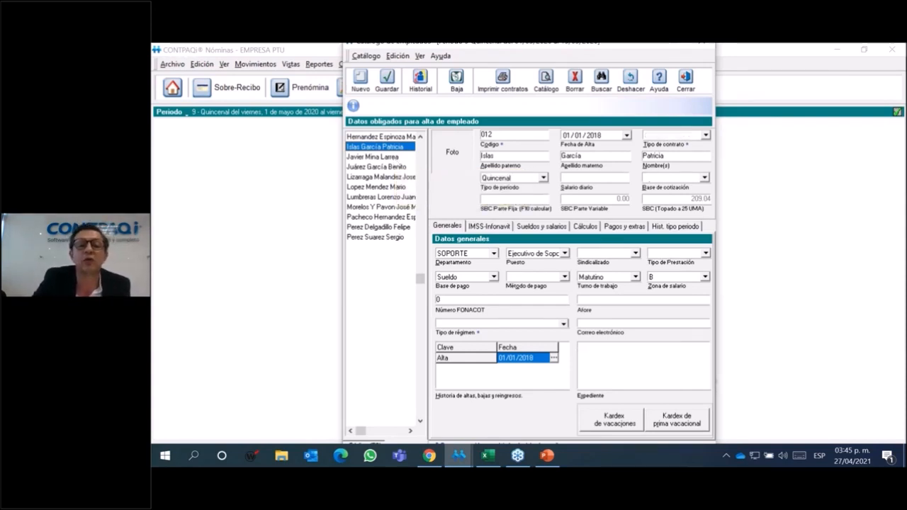
Go through the calculation settings of the following employees down to the general manager, checking each one's Cálculo PTU option.
key("Down")
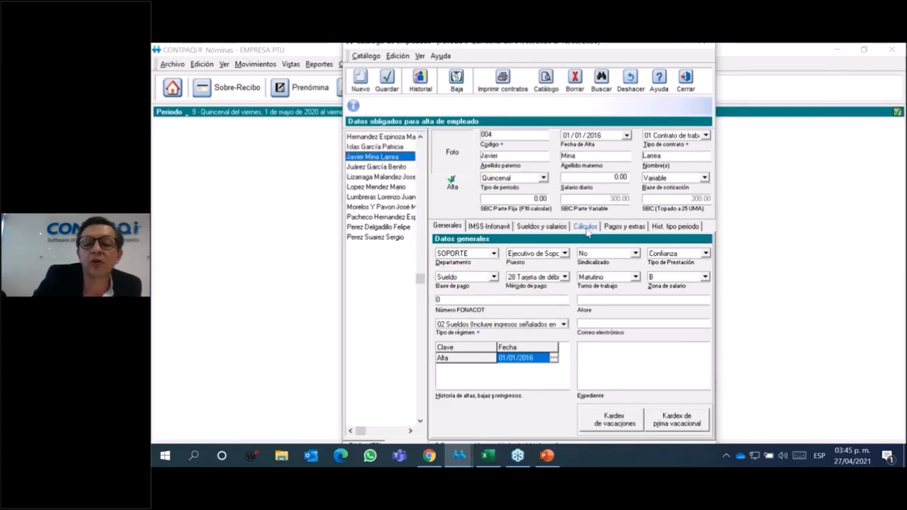
left_click(575, 224)
left_click(376, 169)
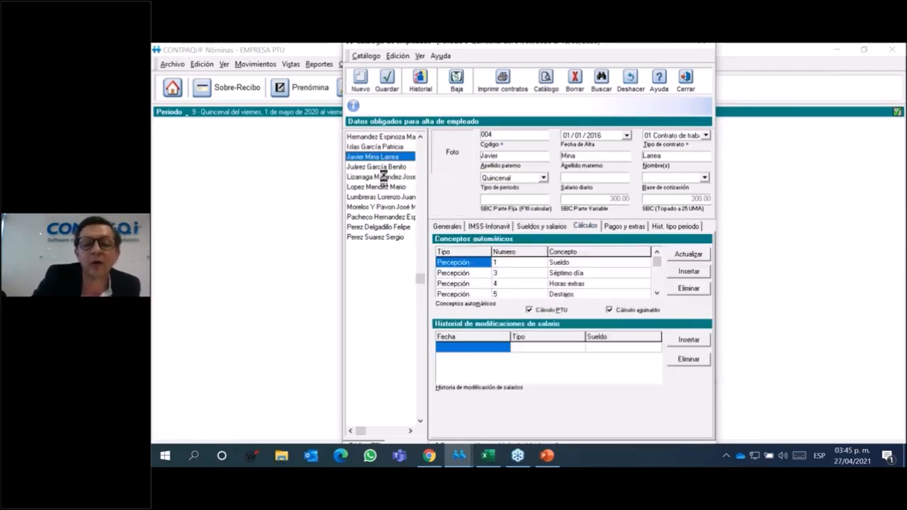
key("Down")
key("Down")
key("Down")
key("Down")
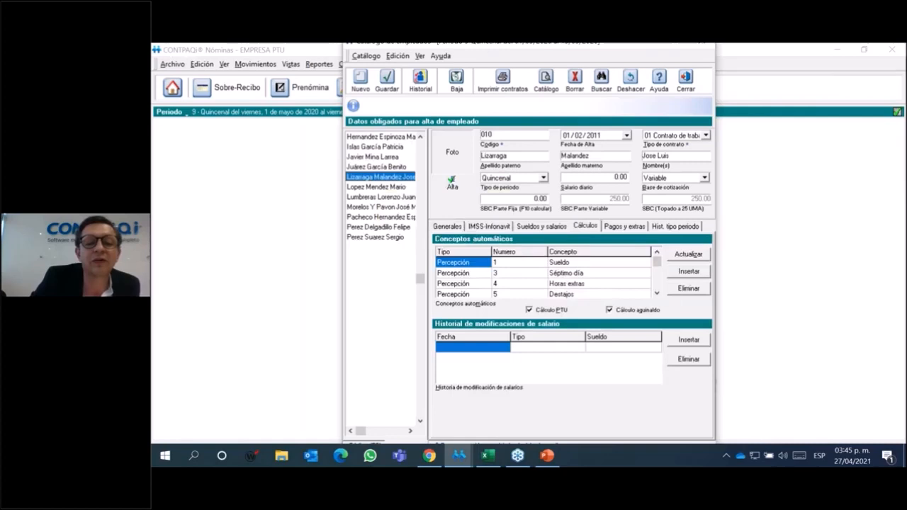
key("Down")
key("Down")
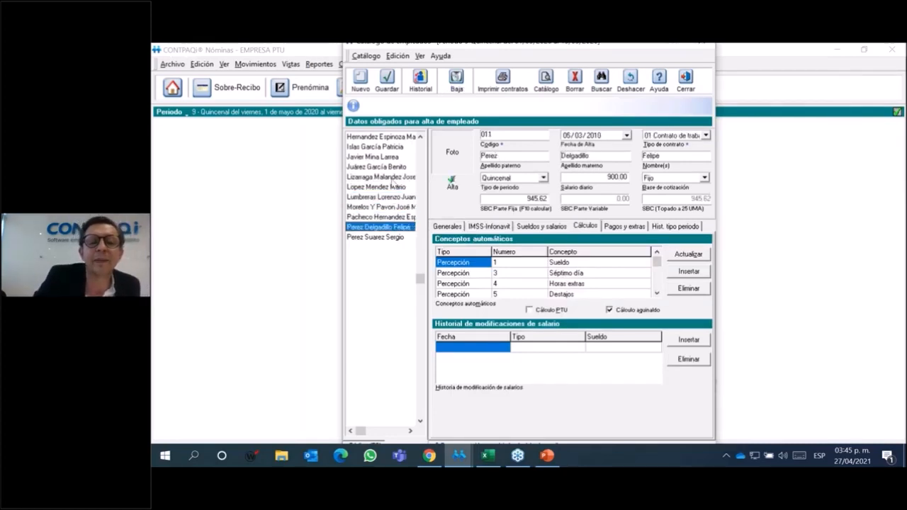
Check the general manager's general data, and turn the Cálculo PTU option on and back off.
left_click(448, 228)
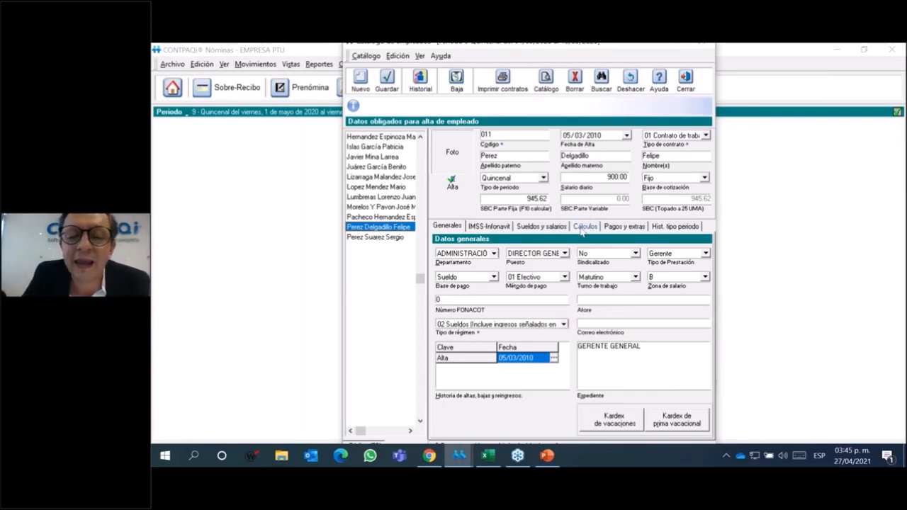
left_click(584, 227)
left_click(546, 310)
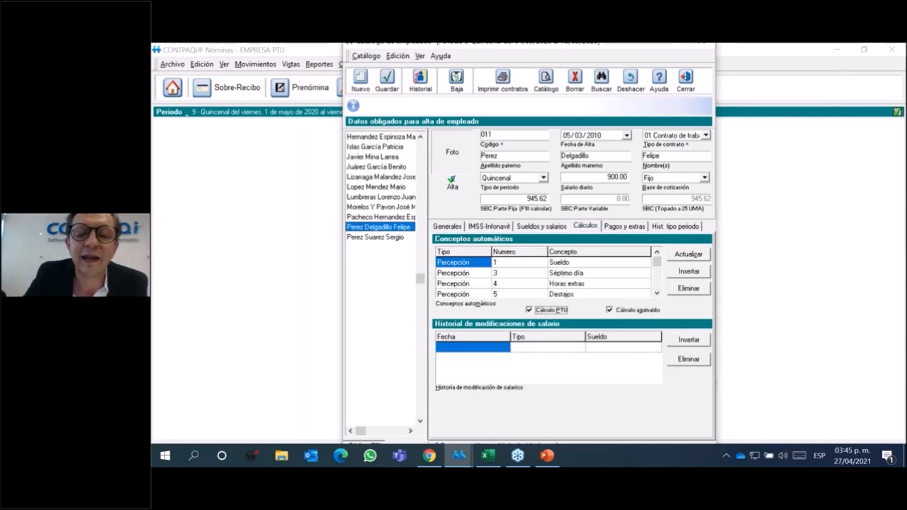
left_click(529, 310)
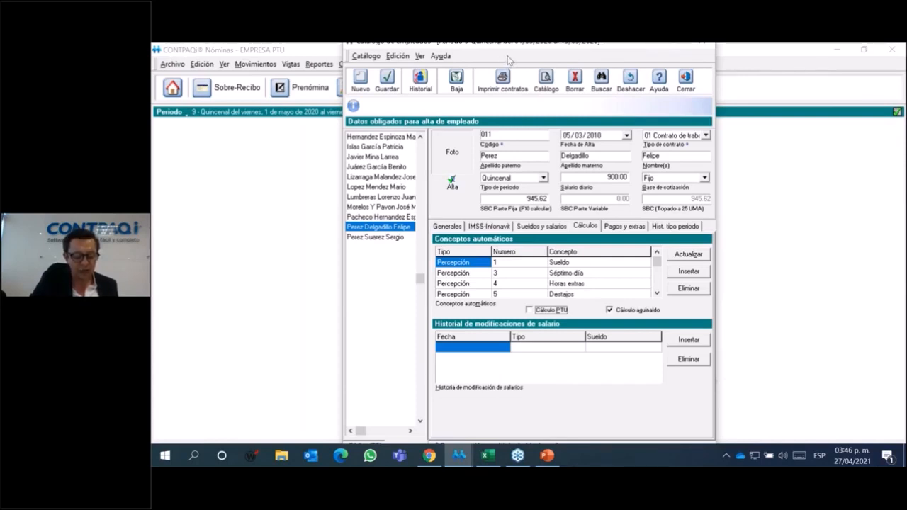
Review the contract types for the general manager, then close the employee catalog and save the changes.
left_click(706, 134)
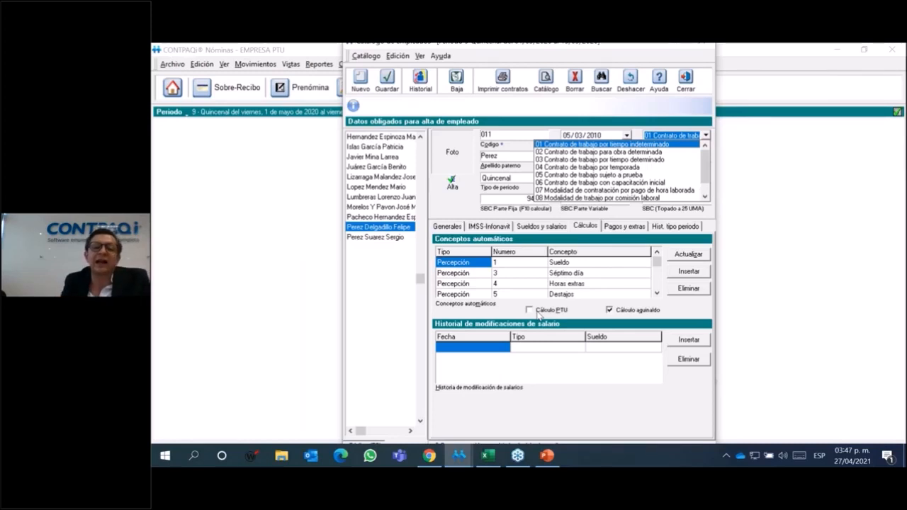
left_click(447, 46)
left_click_drag(447, 44, 452, 57)
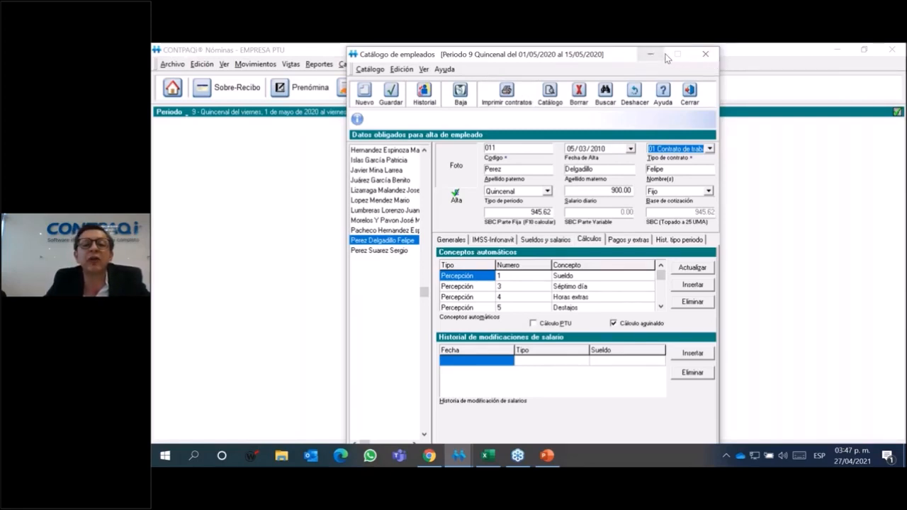
left_click(706, 54)
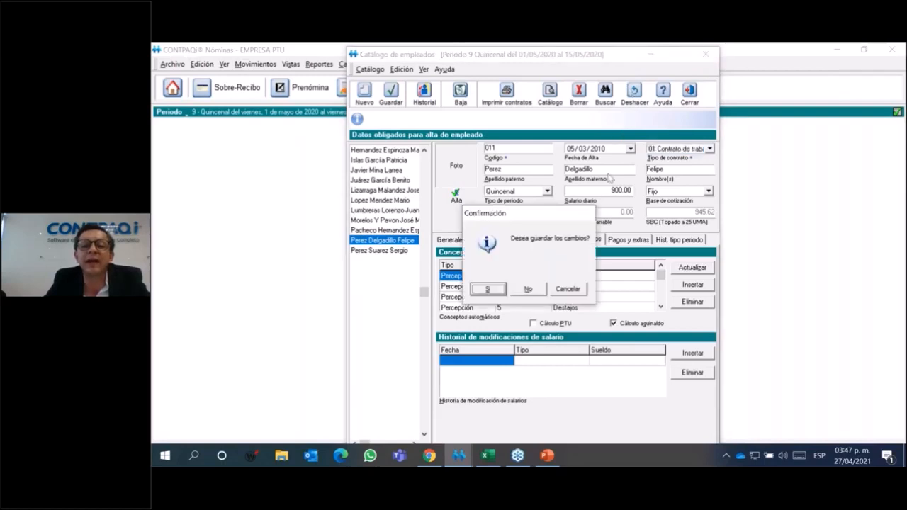
left_click(567, 290)
left_click(688, 94)
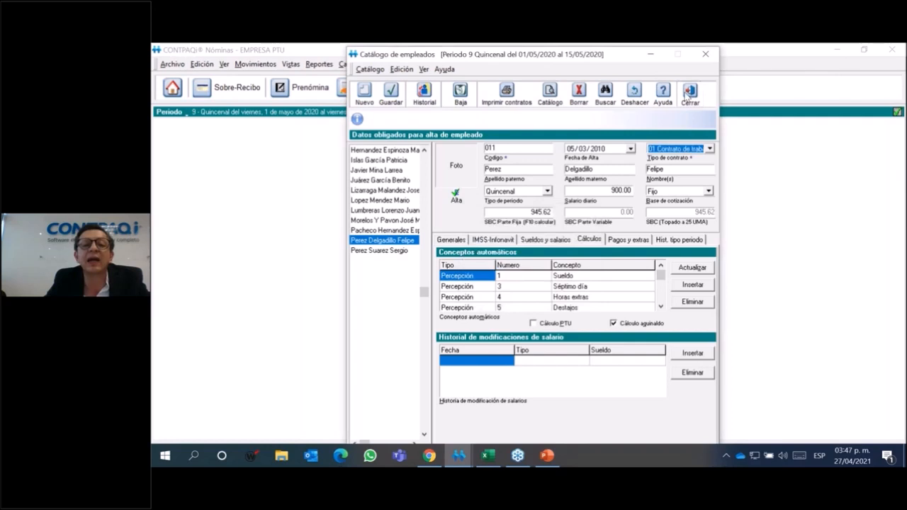
left_click(487, 290)
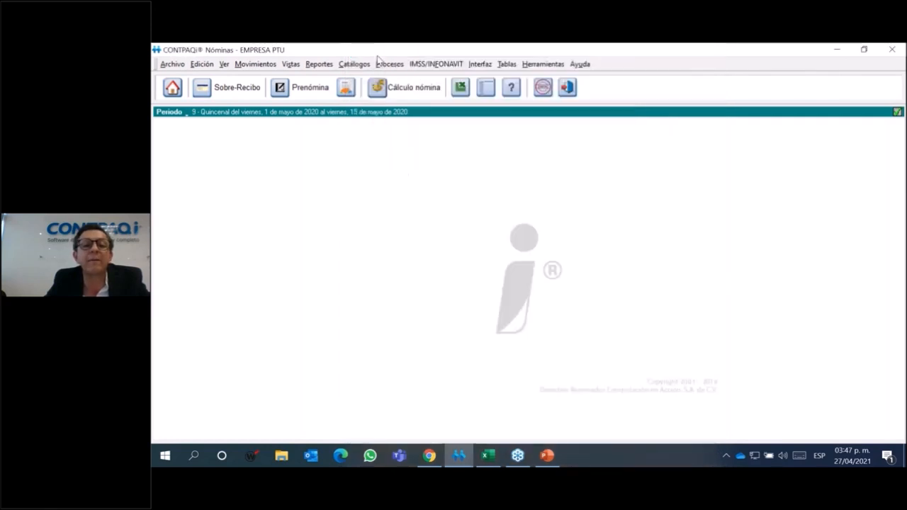
Open the concept catalog and examine the taxable and exempt ISR formulas of the Aguinaldo concept.
left_click(363, 65)
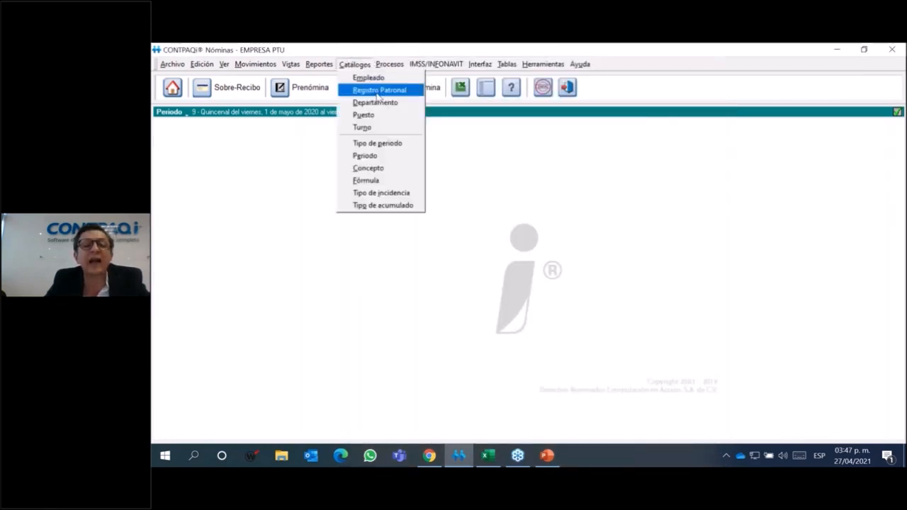
left_click(380, 169)
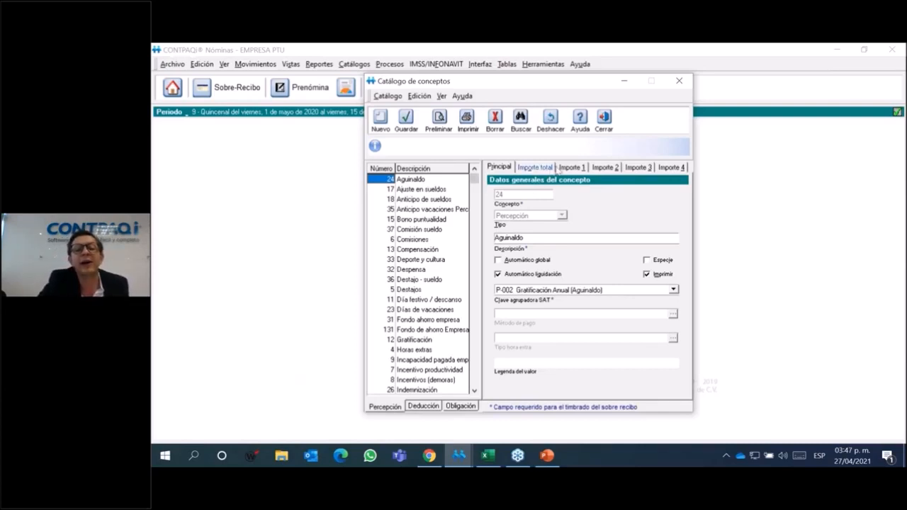
left_click(572, 167)
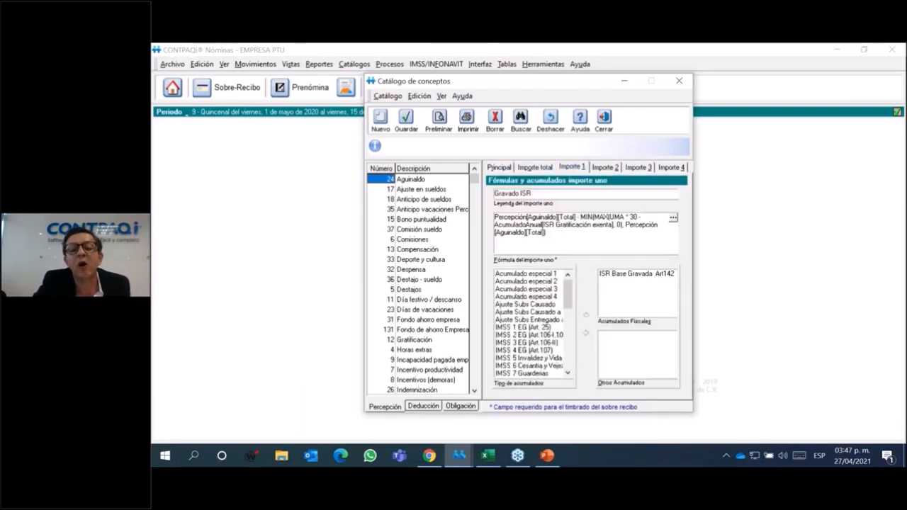
left_click(606, 167)
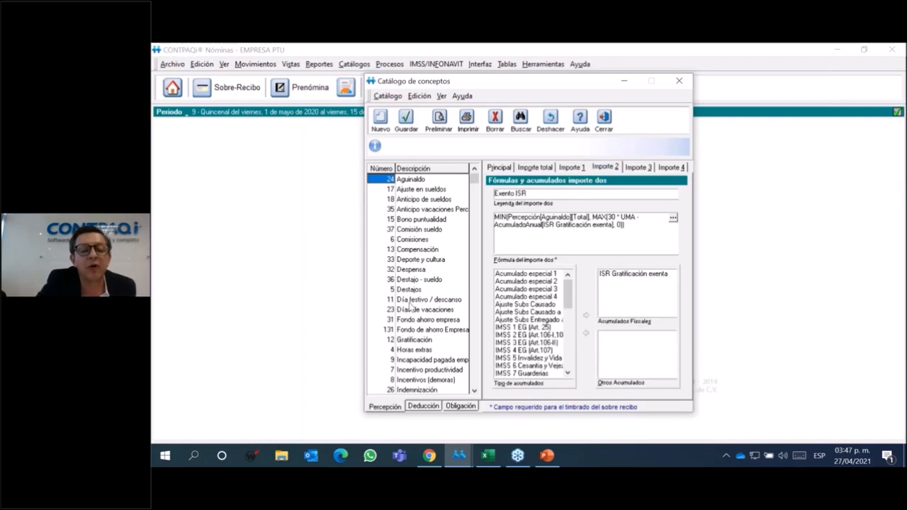
Examine the total-amount formula and fiscal accumulators of the Sueldo and Horas extras perception concepts.
scroll(411, 306, "down", 3)
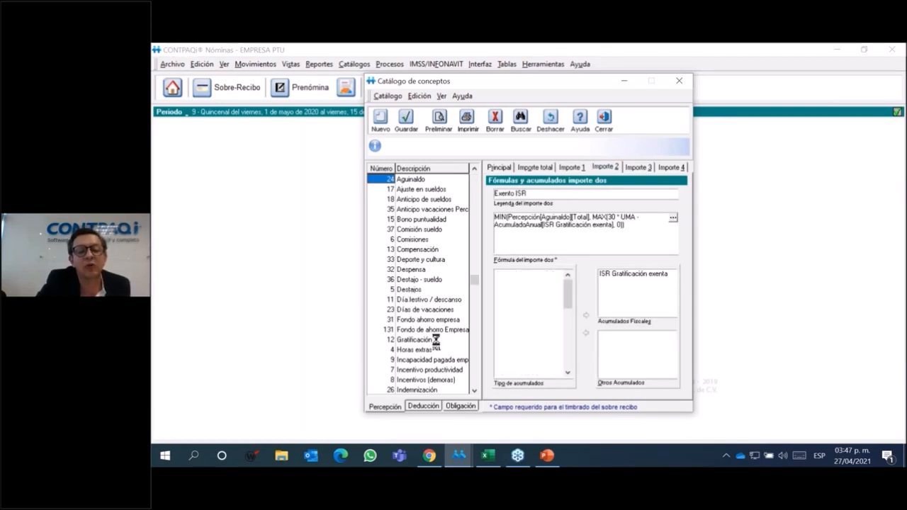
key("Down")
key("Down")
key("Down")
key("Down")
key("Down")
key("Down")
key("Down")
key("Down")
key("Down")
key("Down")
key("Down")
key("Down")
key("Down")
key("Down")
key("Down")
key("Down")
key("Down")
key("Down")
key("Down")
key("Down")
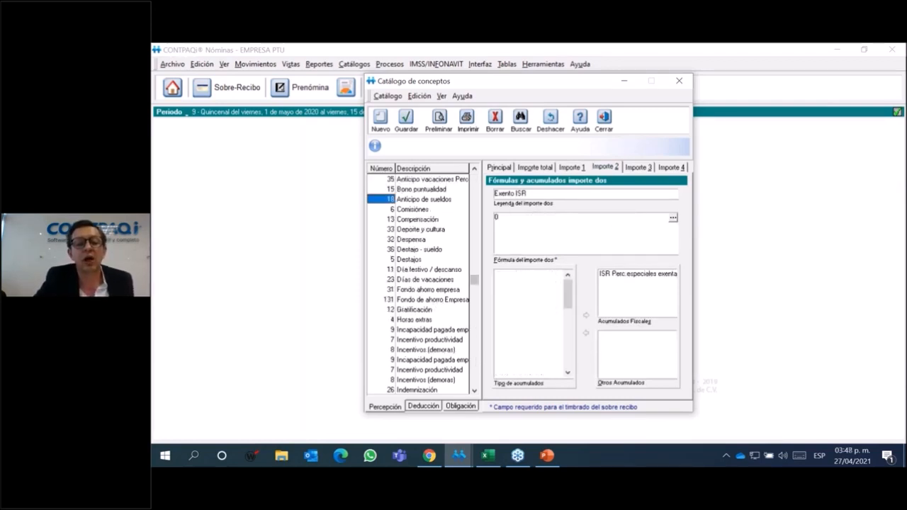
left_click(415, 369)
left_click(537, 167)
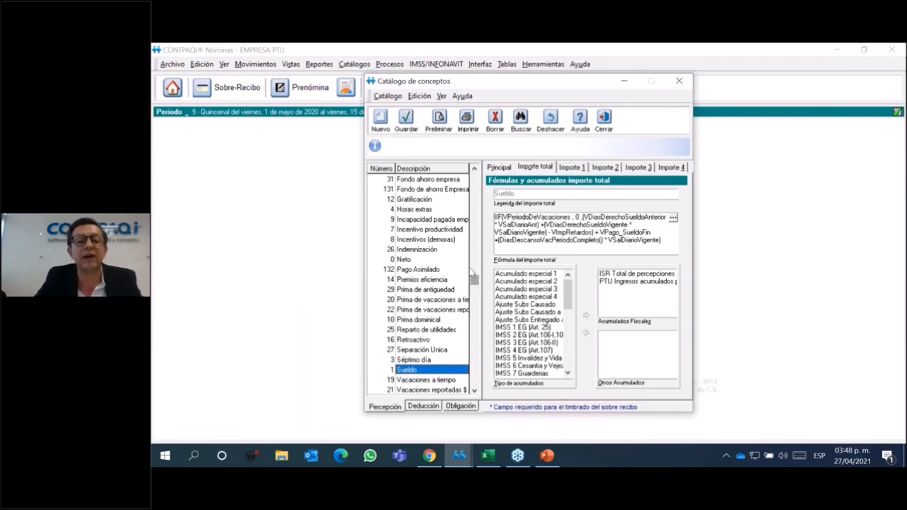
left_click(428, 211)
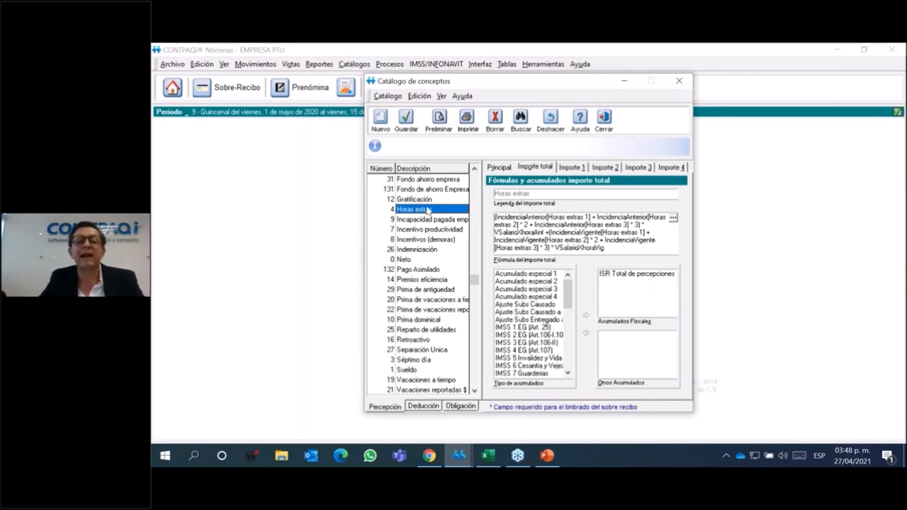
Add the PTU Ingresos acumulados fiscal accumulator to the total amount of the Gratificación concept, and remove it again.
key("Up")
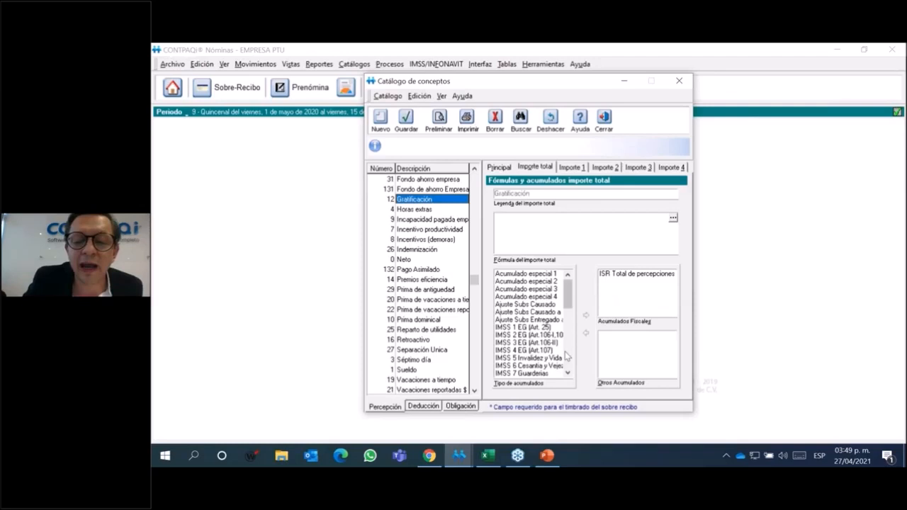
scroll(569, 357, "down", 1)
scroll(569, 356, "down", 4)
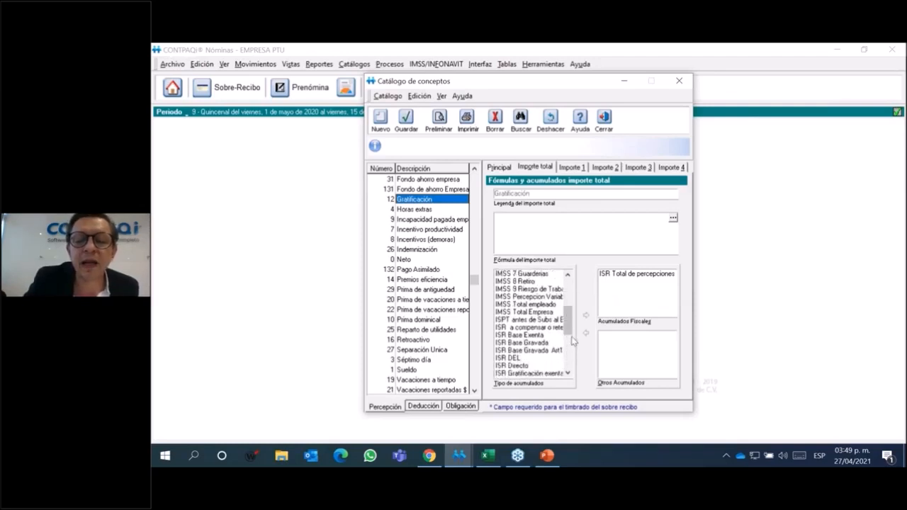
scroll(576, 333, "down", 6)
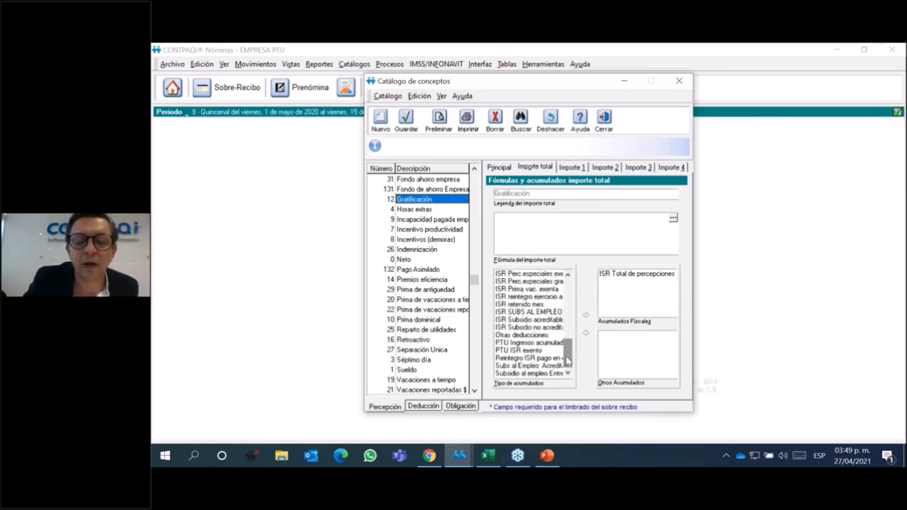
left_click(553, 345)
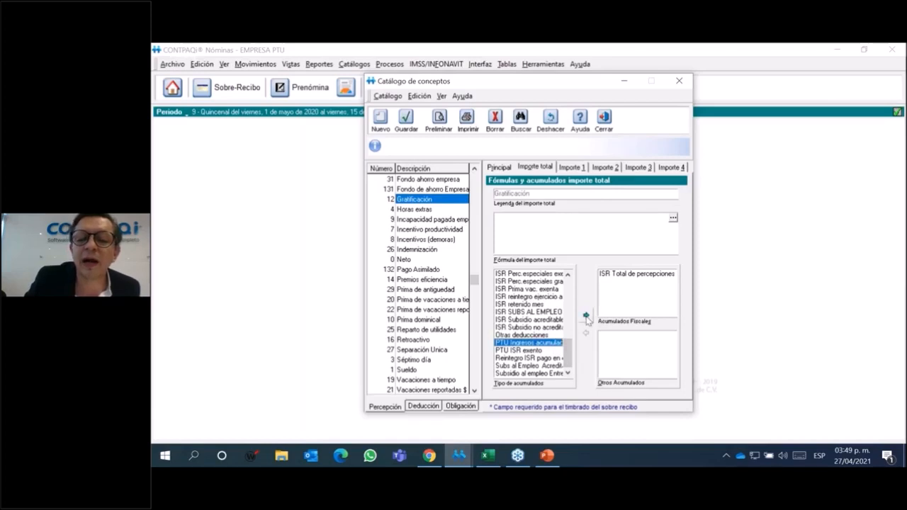
left_click(587, 316)
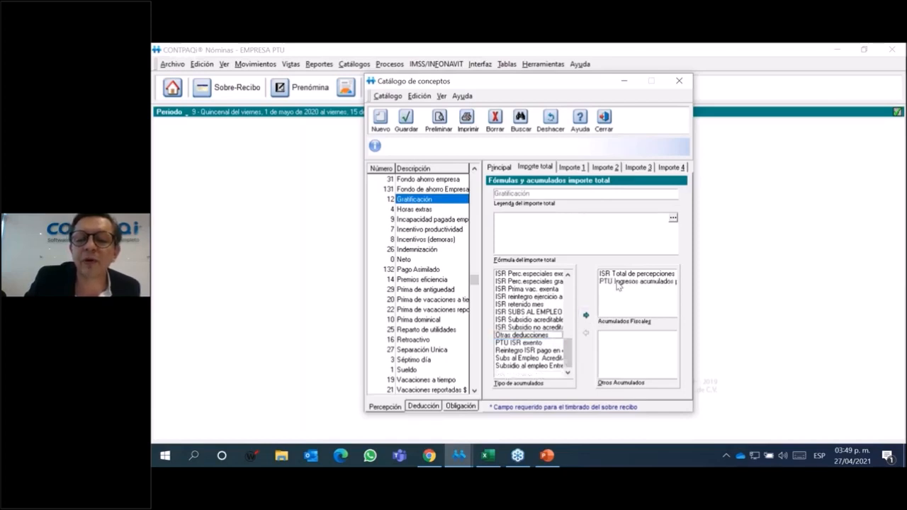
left_click(618, 284)
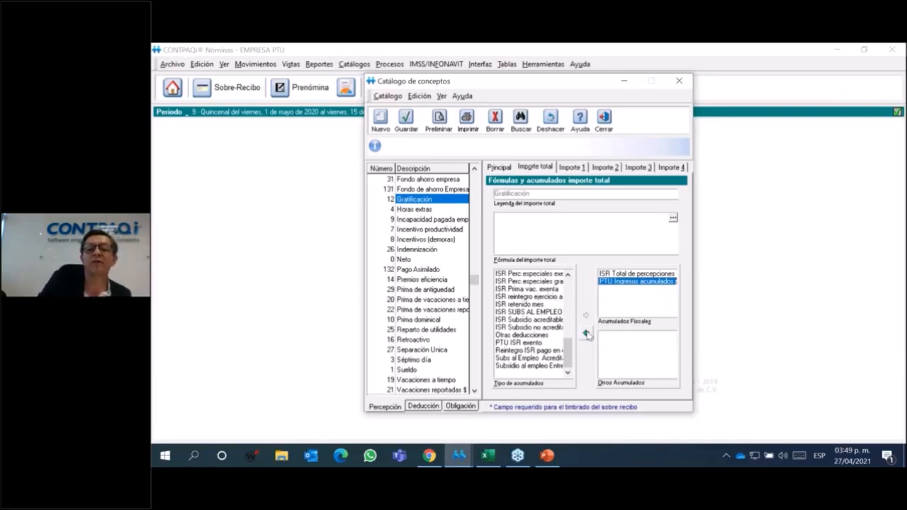
left_click(586, 334)
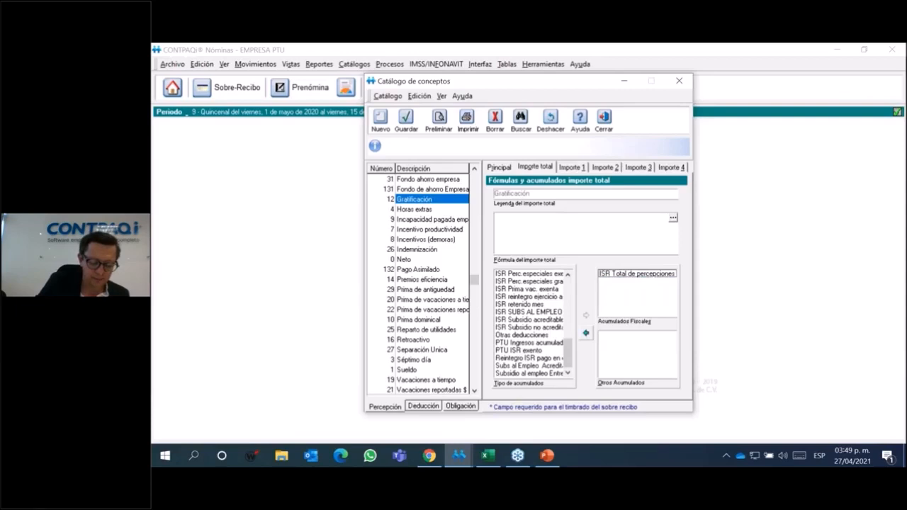
Check the Aguinaldo concept's total-amount accumulators and the accumulators on offer, and examine its taxable ISR formula.
left_click_drag(475, 281, 490, 248)
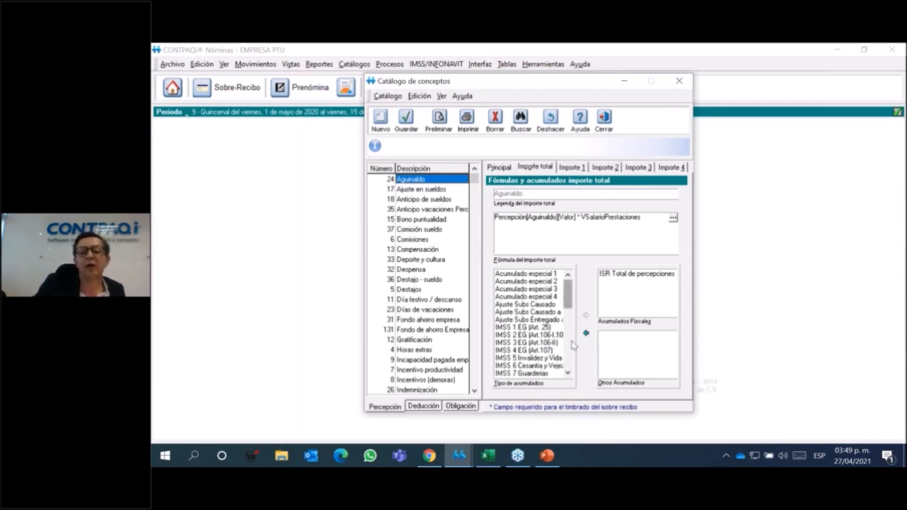
scroll(574, 353, "down", 4)
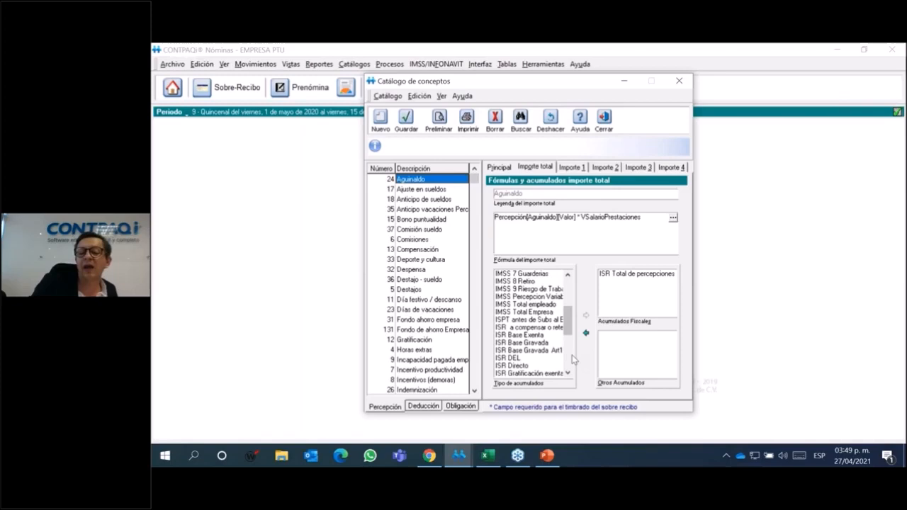
scroll(574, 359, "down", 4)
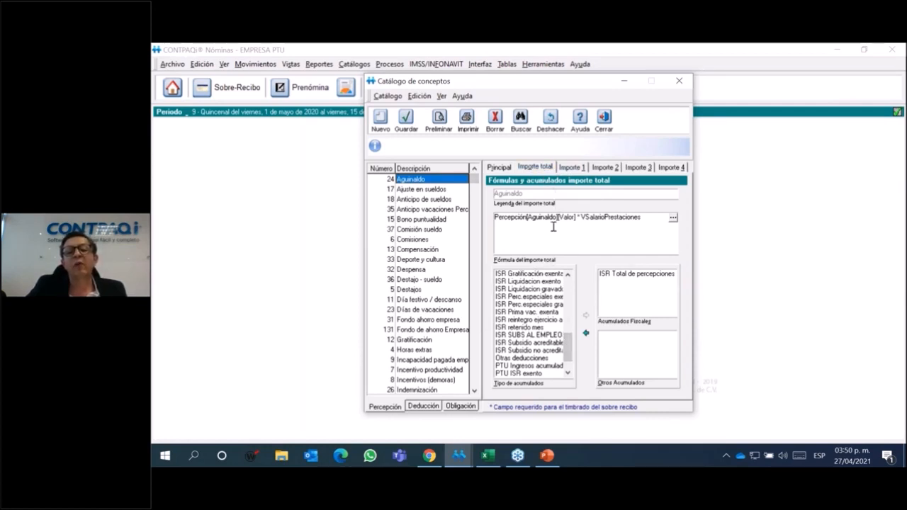
left_click(572, 167)
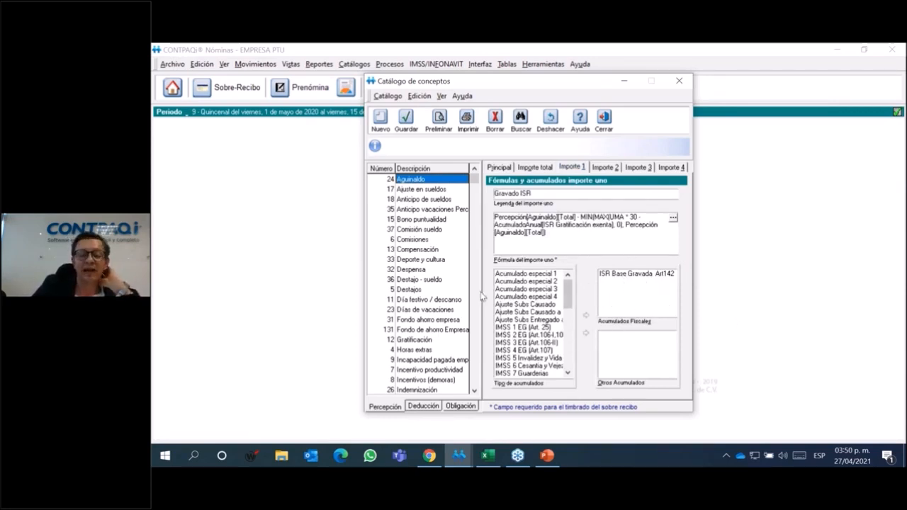
Examine the taxable ISR formula and available accumulators of the Reparto de utilidades concept, and close the concept catalog.
left_click(436, 360)
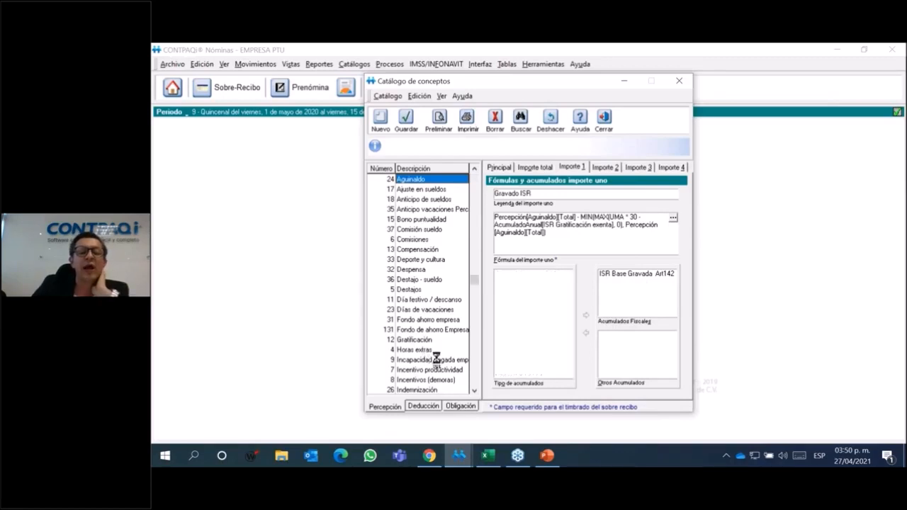
scroll(454, 351, "down", 3)
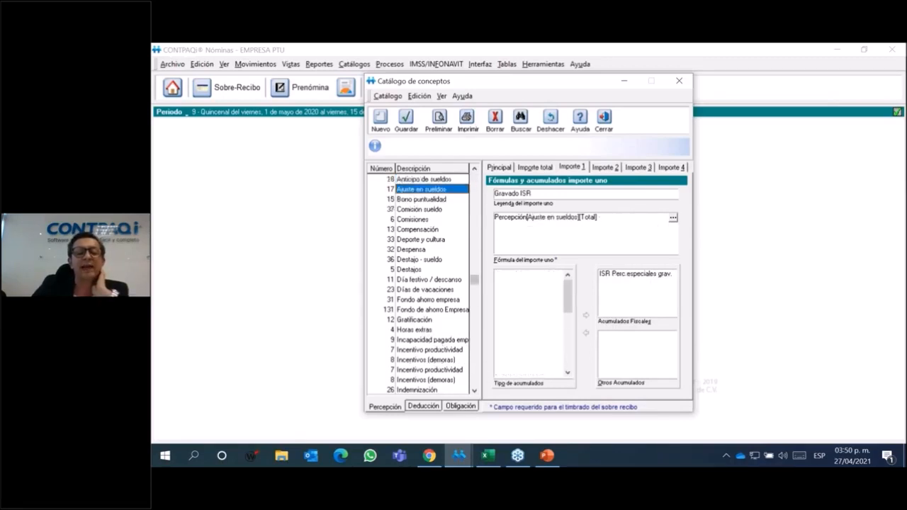
key("Page_Down")
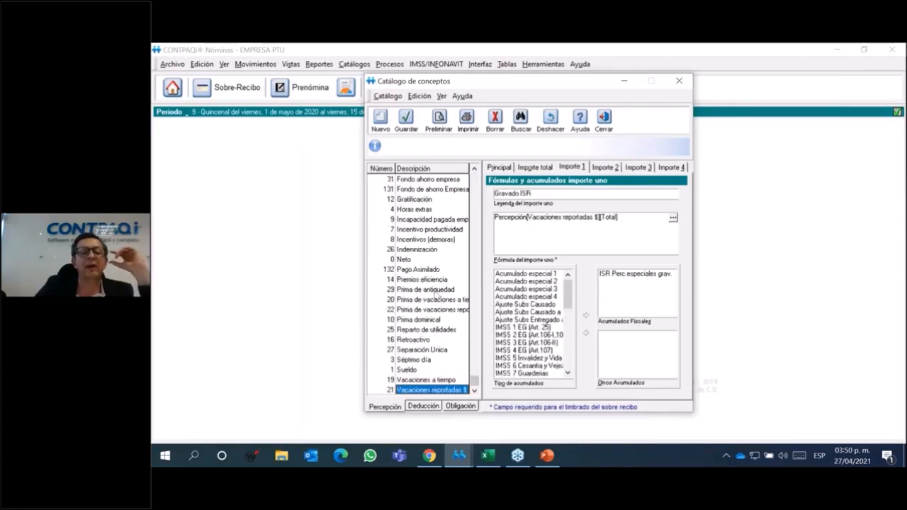
left_click(426, 330)
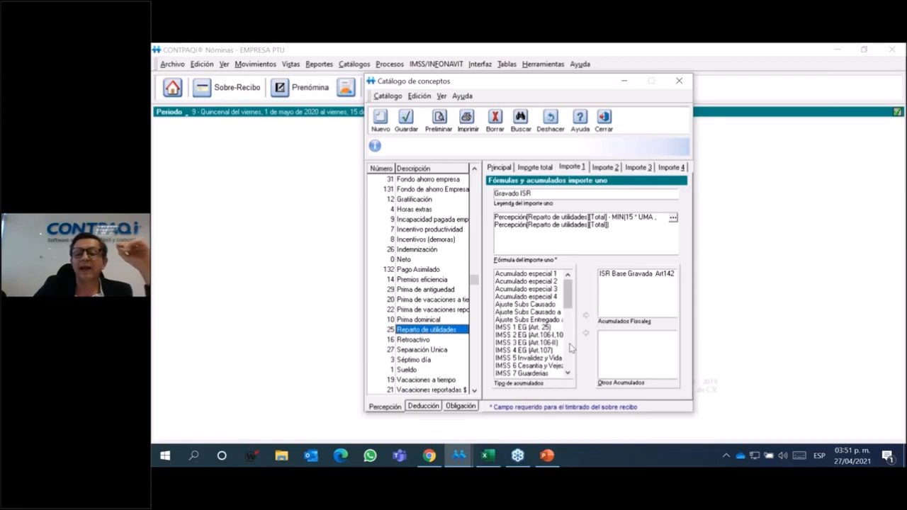
scroll(571, 348, "down", 1)
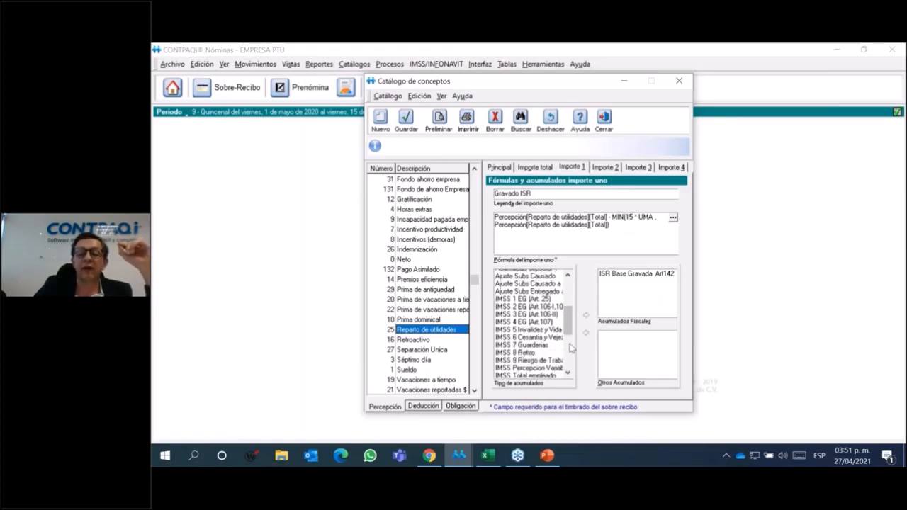
scroll(571, 347, "down", 3)
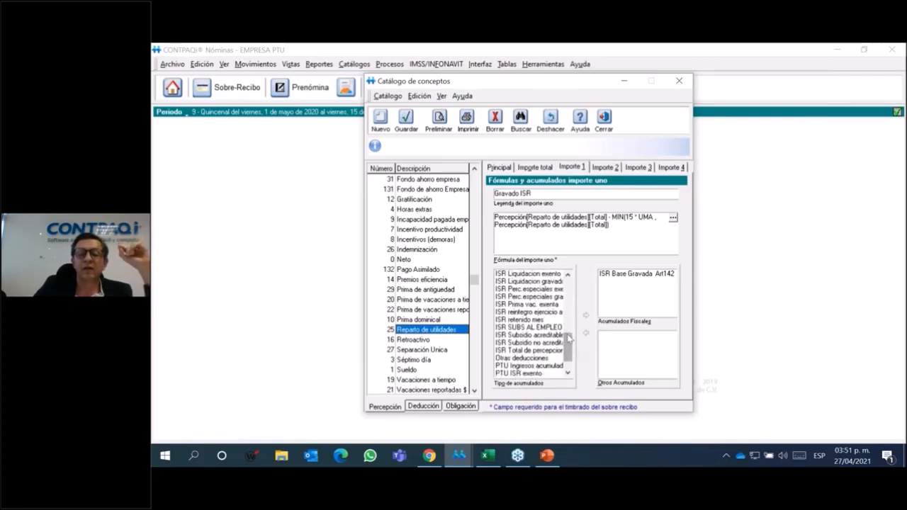
left_click(679, 82)
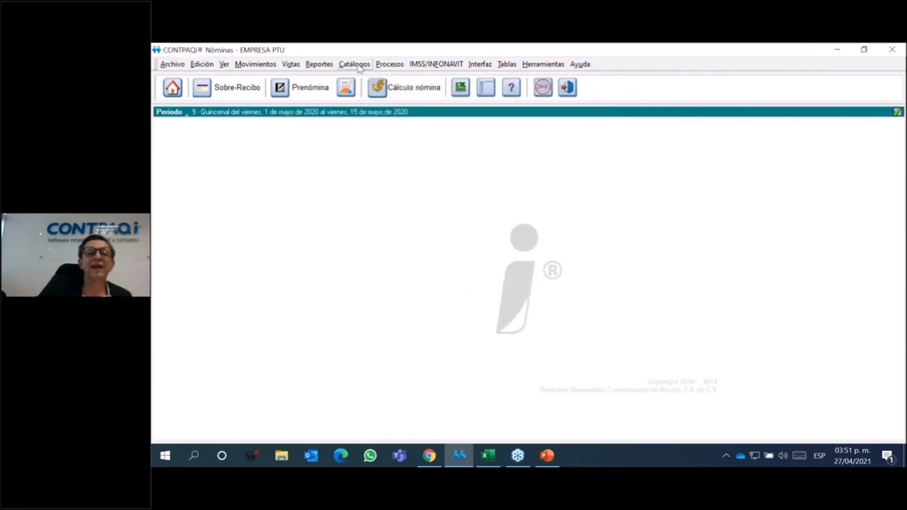
Open the incidence type catalog and compare the selected accumulators of unjustified absences, maternity leave, company-paid disability and work accidents.
left_click(355, 64)
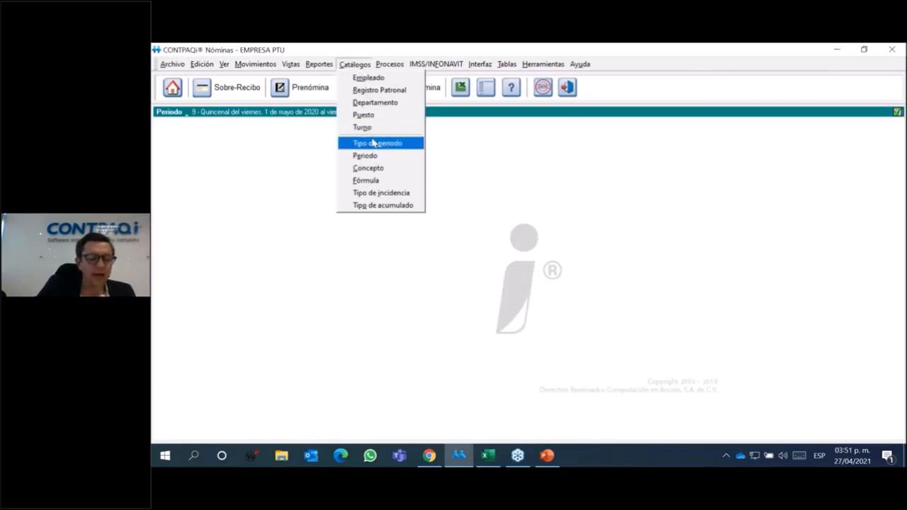
left_click(366, 180)
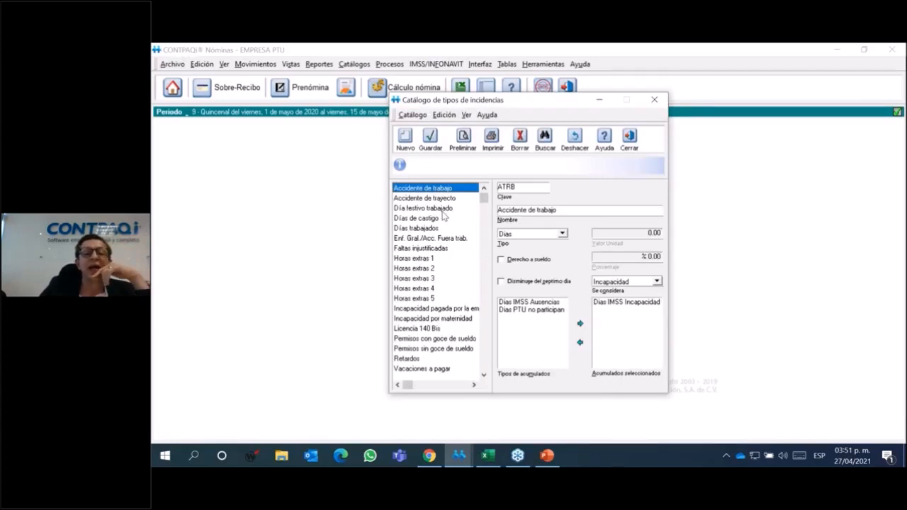
left_click(434, 250)
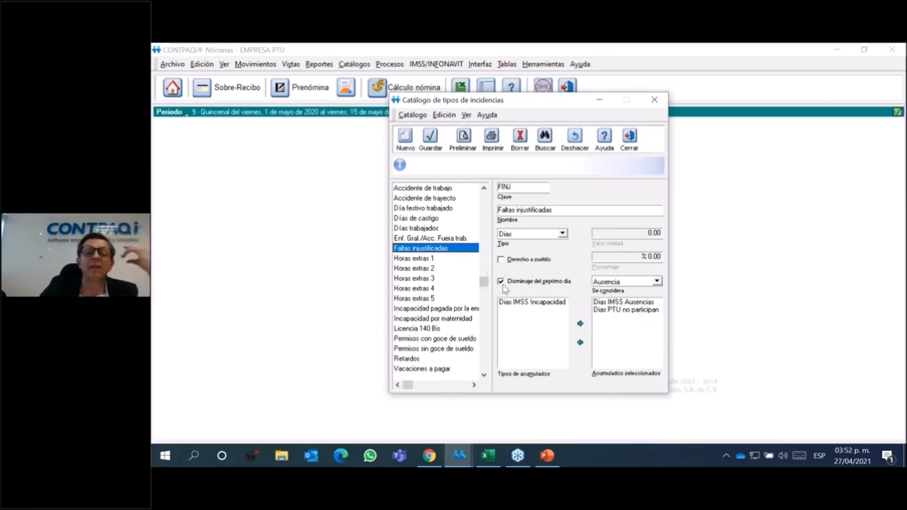
left_click(485, 229)
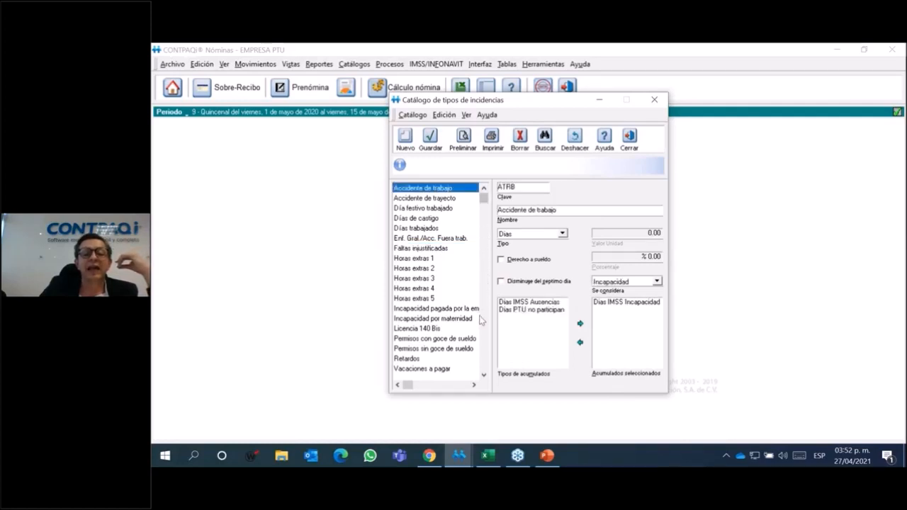
left_click(461, 321)
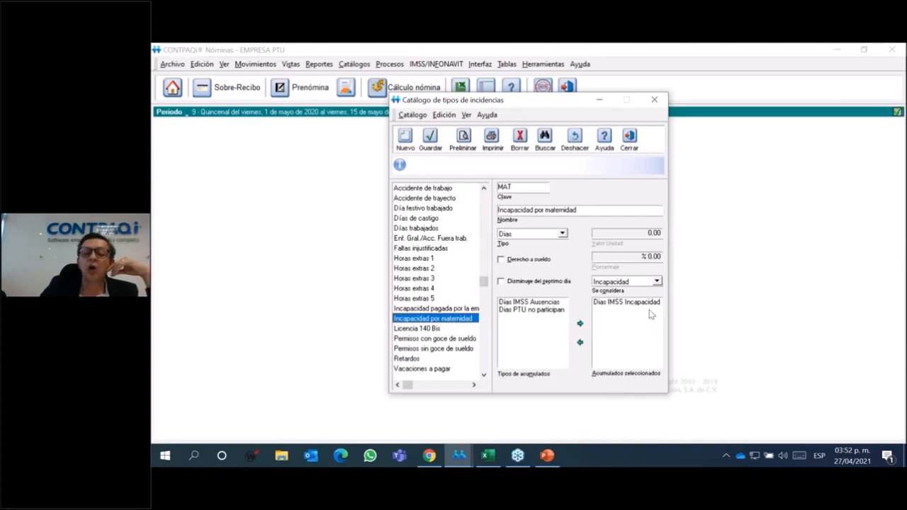
left_click(444, 309)
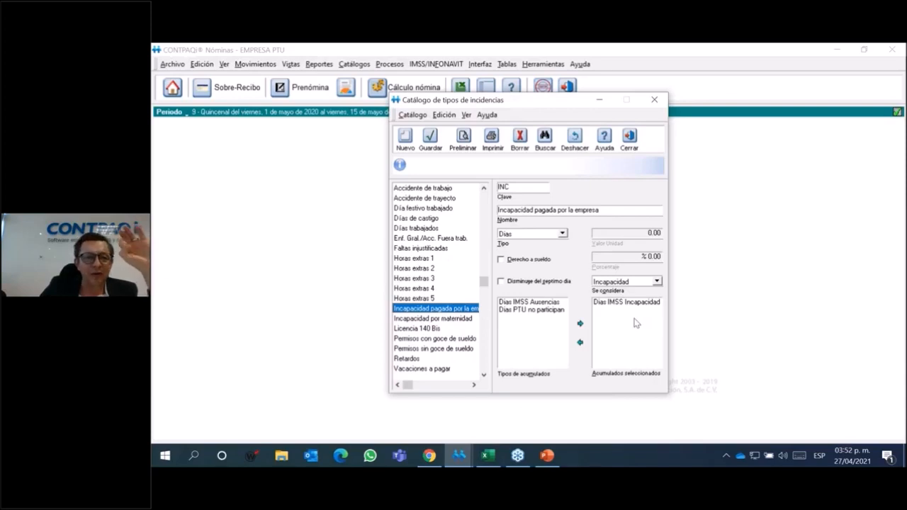
left_click(437, 248)
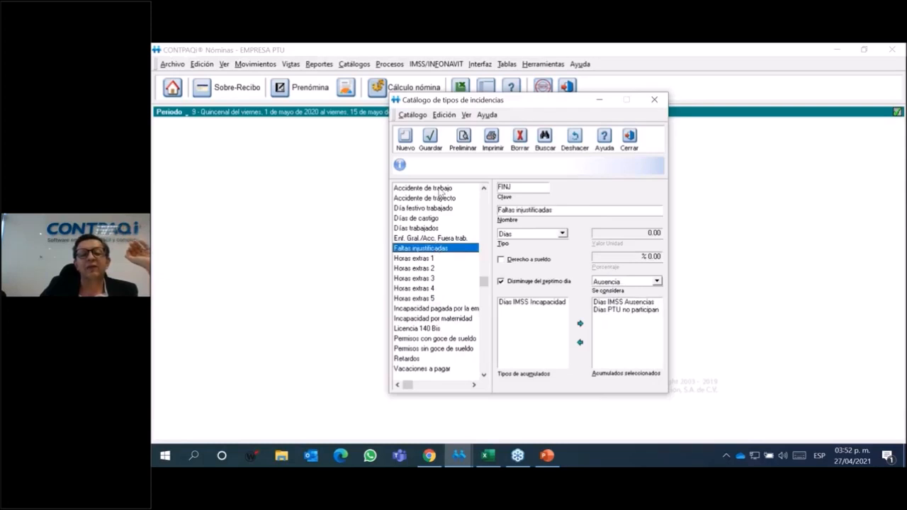
left_click(442, 190)
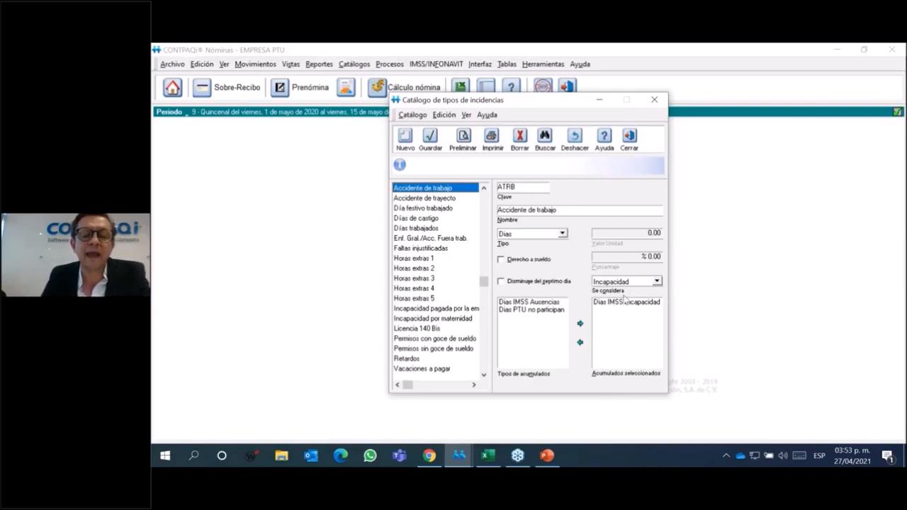
Switch to the Calculo Manual PTU workbook in Excel and read the descriptions of Procedimiento A and Procedimiento B.
mouse_move(492, 465)
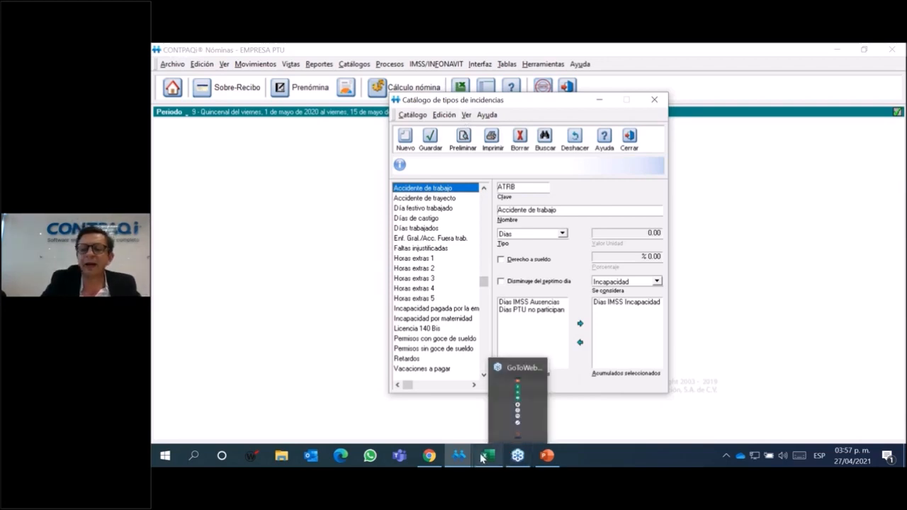
mouse_move(486, 455)
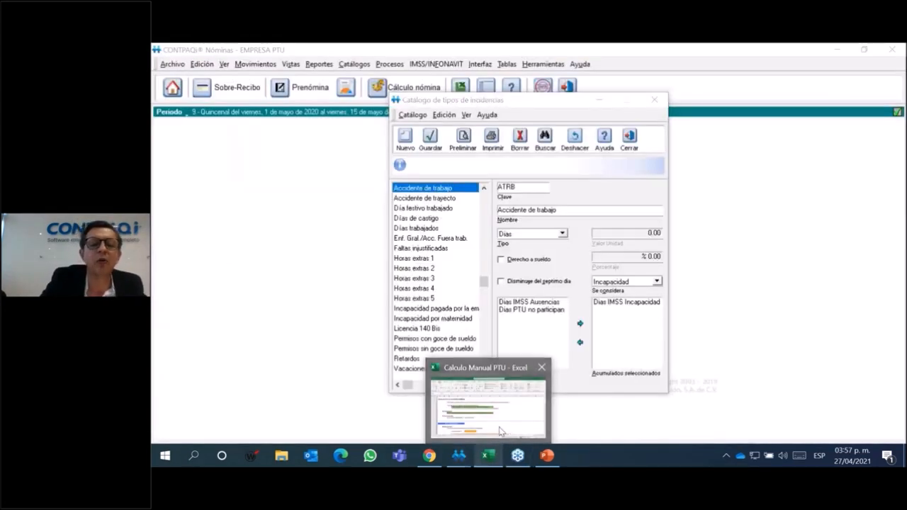
left_click(502, 430)
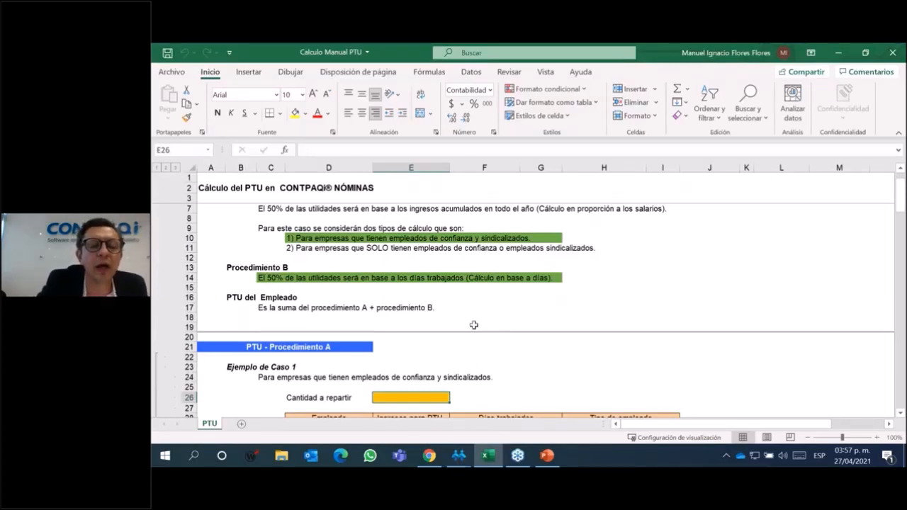
scroll(473, 325, "up", 1)
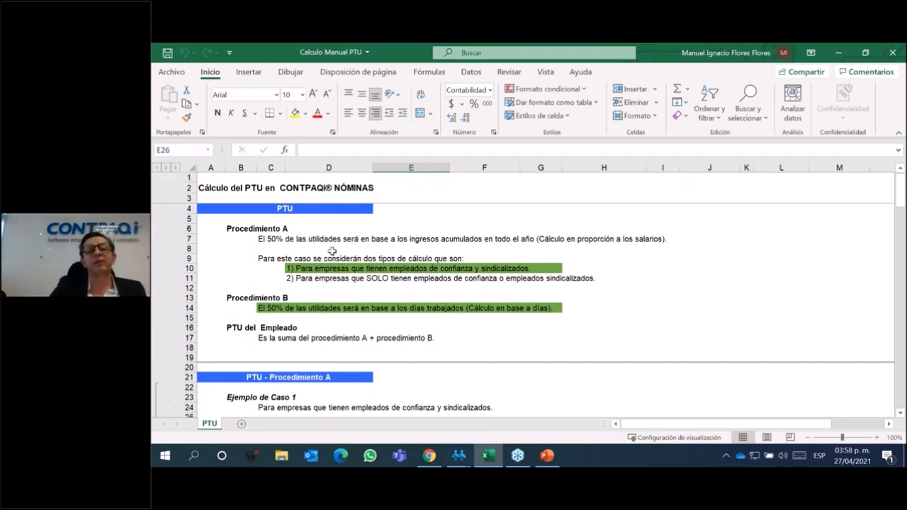
scroll(352, 285, "down", 1)
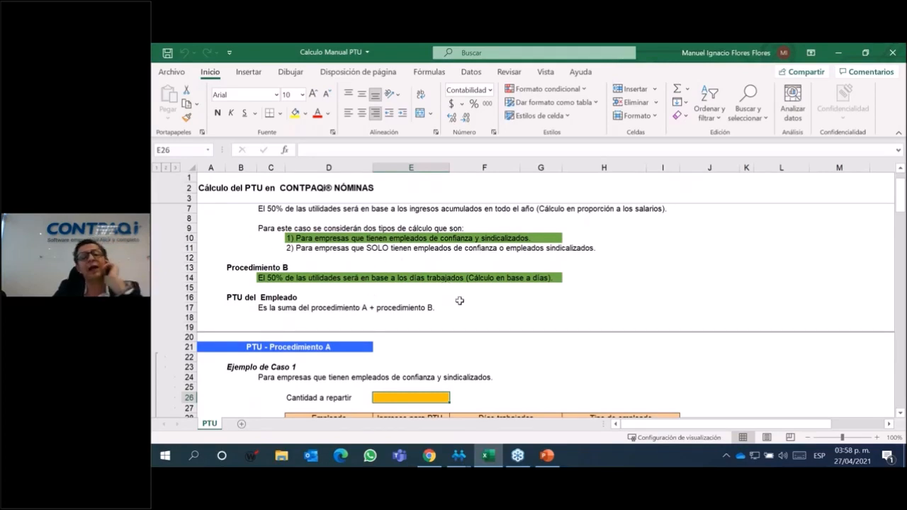
Review the Ingresos para PTU and Días trabajados of each employee in the Ejemplo de Caso 1 table of Procedimiento A.
scroll(460, 301, "down", 3)
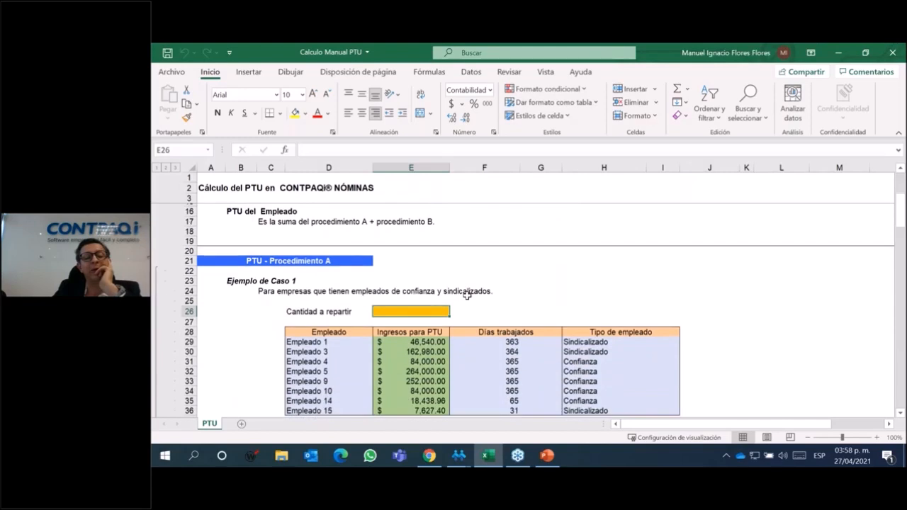
scroll(453, 341, "down", 1)
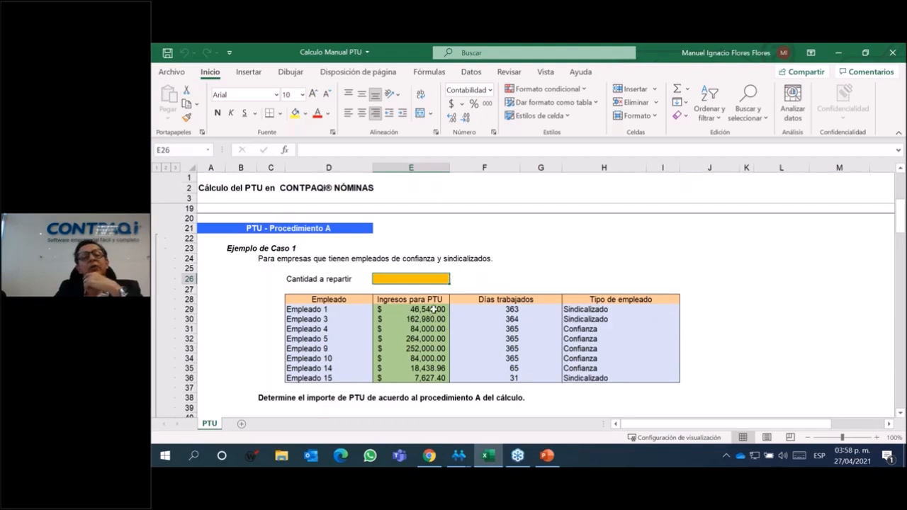
left_click(432, 309)
left_click(431, 321)
left_click(433, 329)
key("Down")
key("Down")
key("Down")
key("Down")
key("Down")
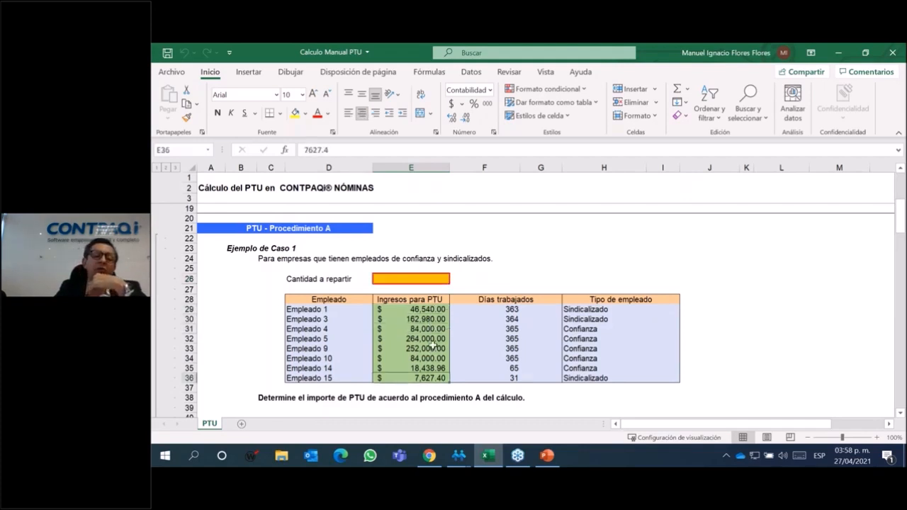
left_click(507, 306)
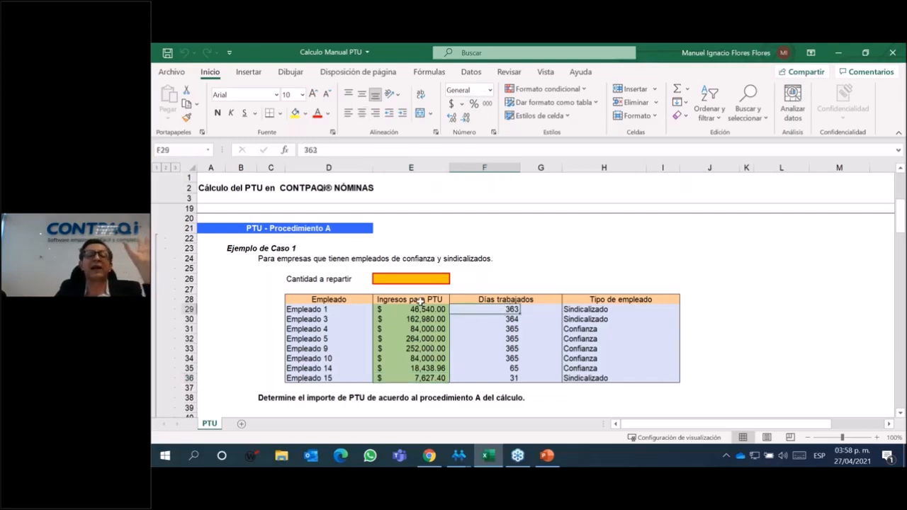
left_click(421, 300)
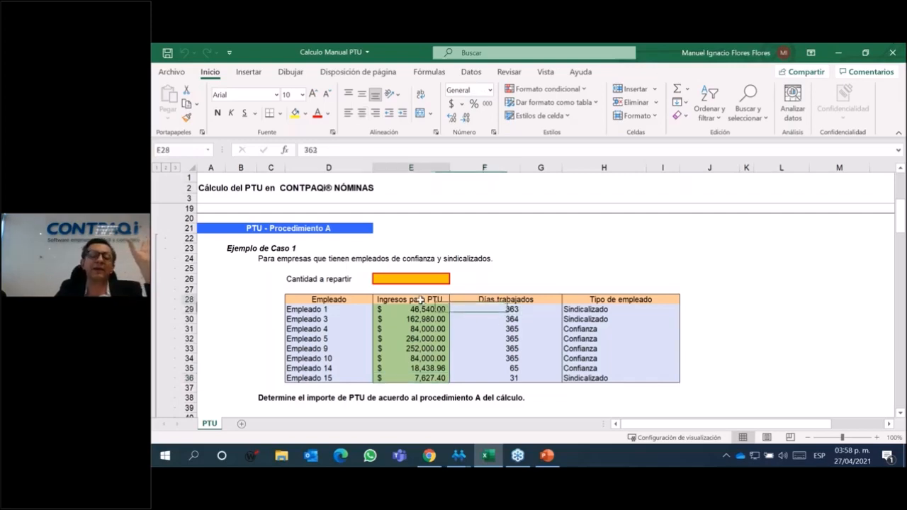
left_click(488, 300)
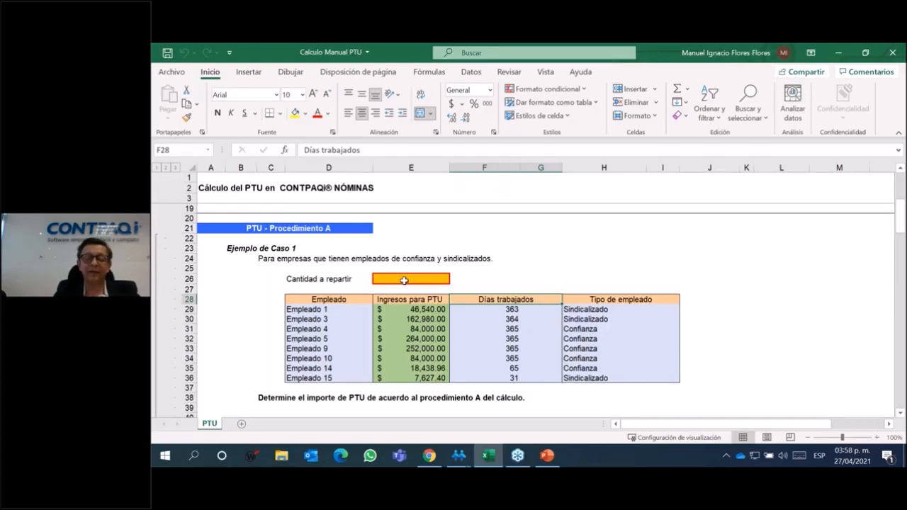
type("500")
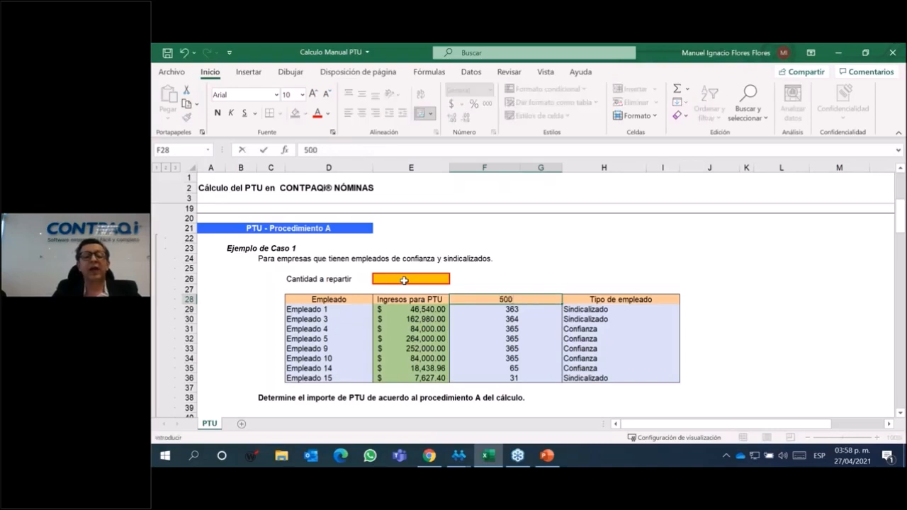
key("Escape")
left_click(404, 280)
type("500")
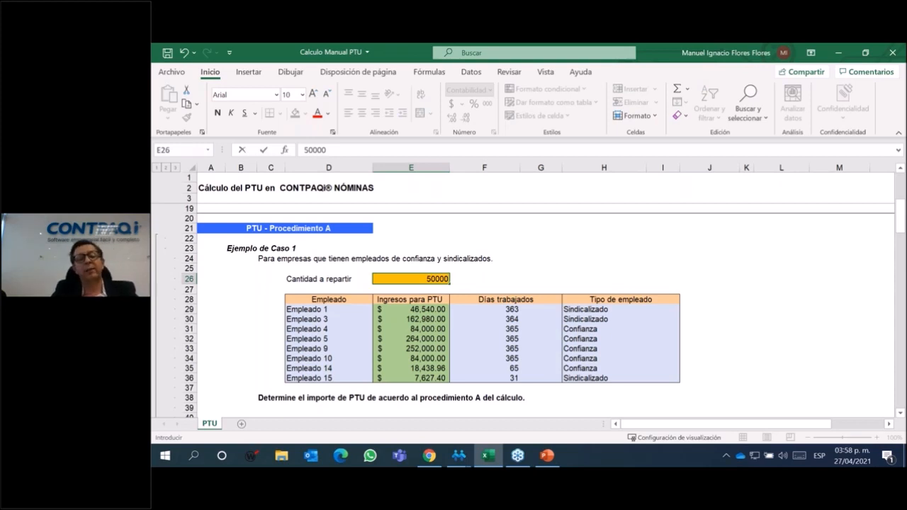
type("00")
key("Return")
left_click(411, 279)
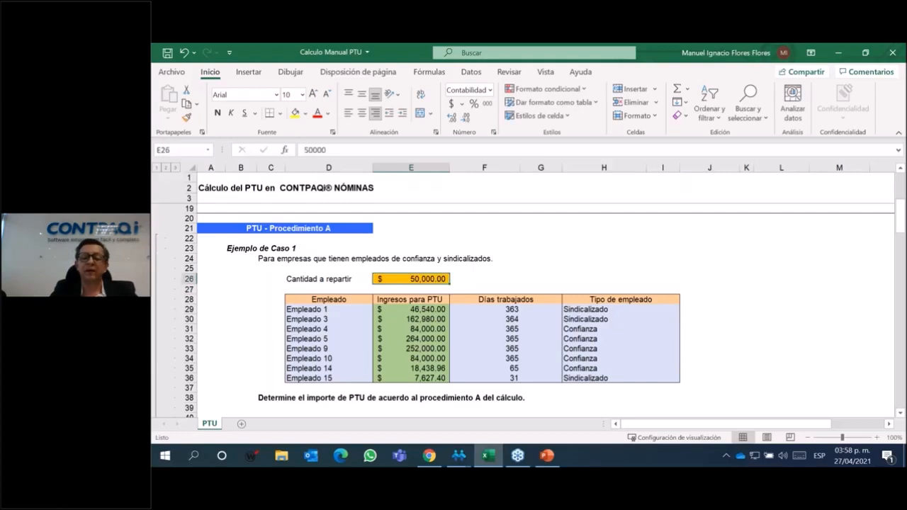
key("Delete")
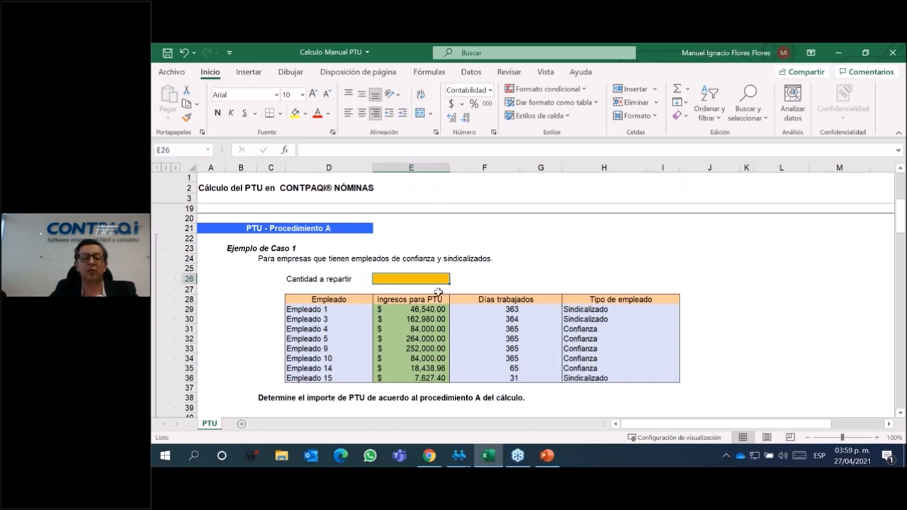
Enter 50000 as the Cantidad a repartir for Ejemplo de Caso 1.
type("50,00")
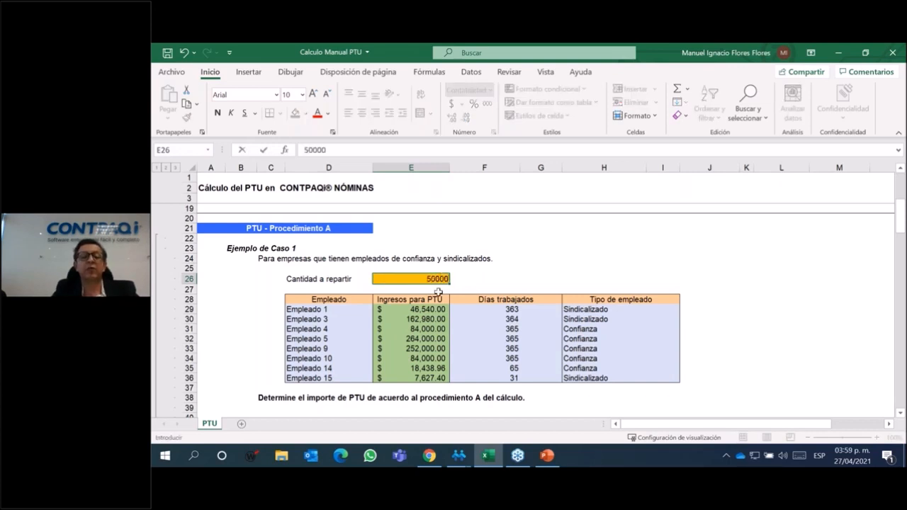
type("0")
left_click(513, 271)
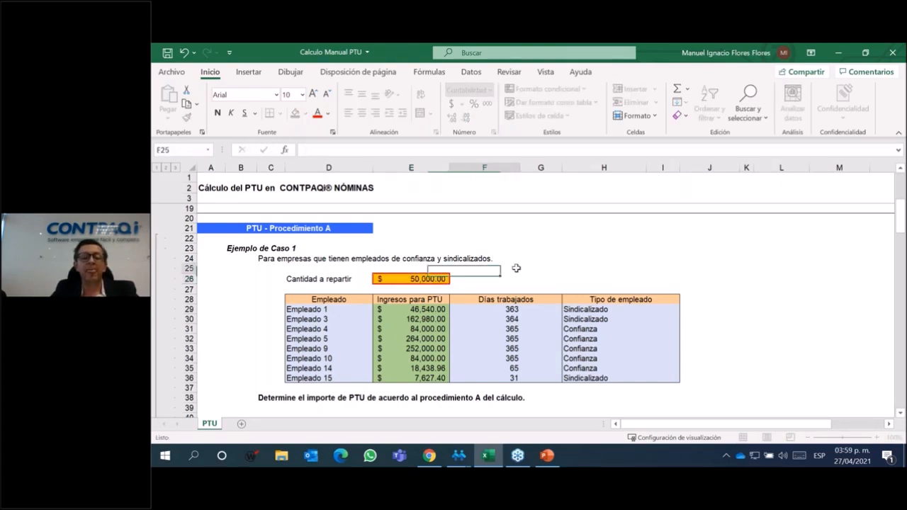
Examine steps 1 and 2 of Procedimiento A: the 50% split of the profit and the highest-earning unionized employee's income.
scroll(528, 263, "down", 1)
scroll(528, 263, "down", 2)
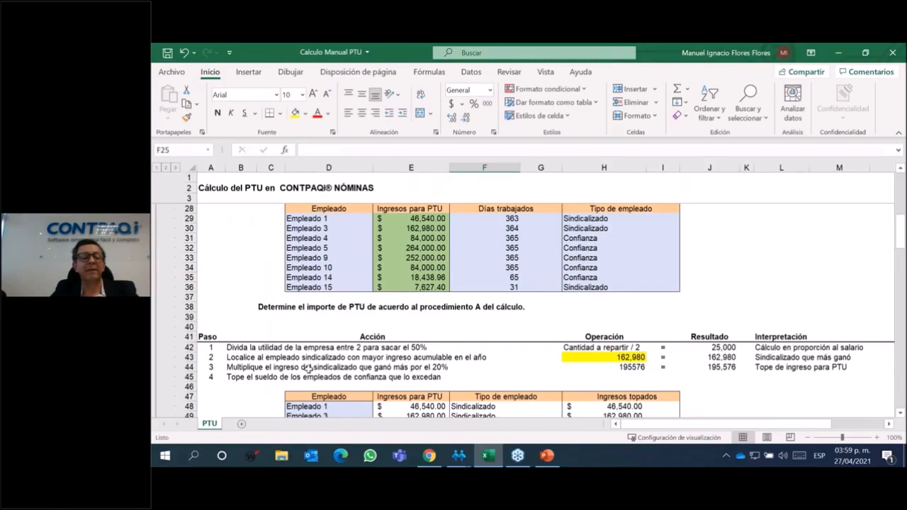
left_click(727, 348)
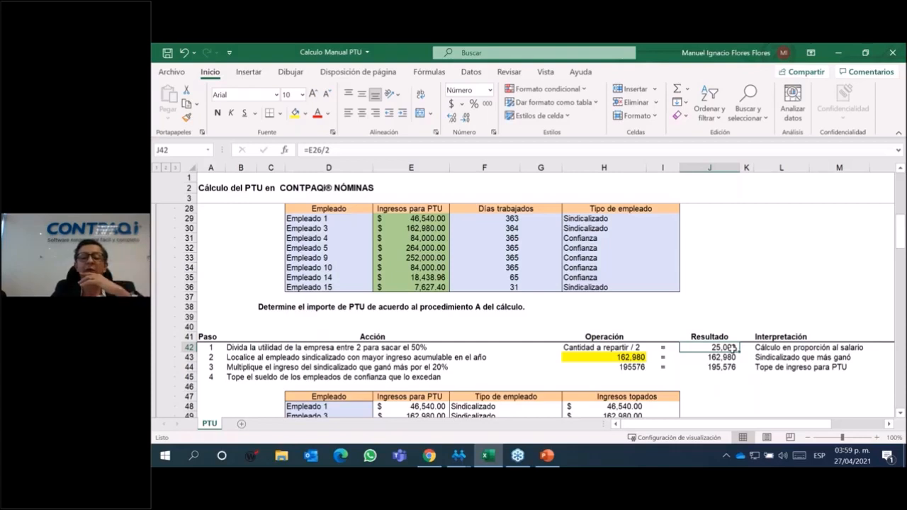
key("Down")
key("Left")
key("Left")
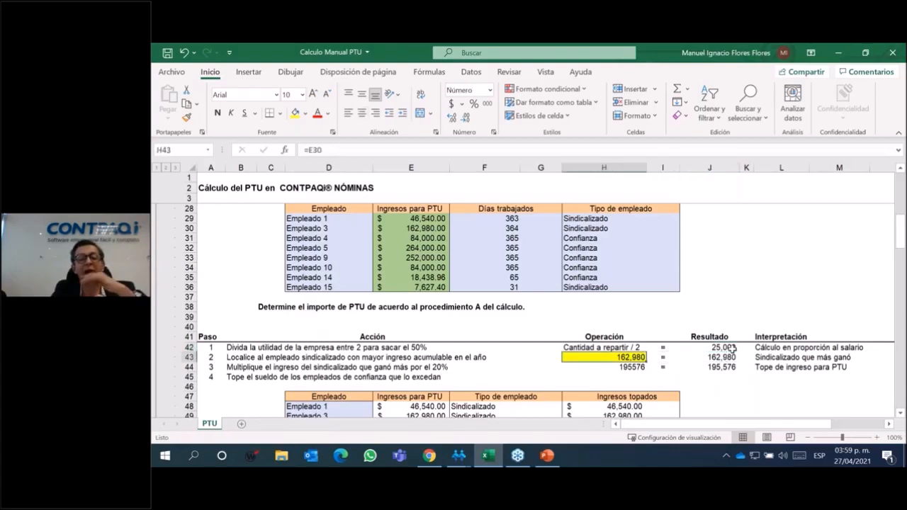
key("Left")
key("Left")
key("Left")
key("Left")
key("Left")
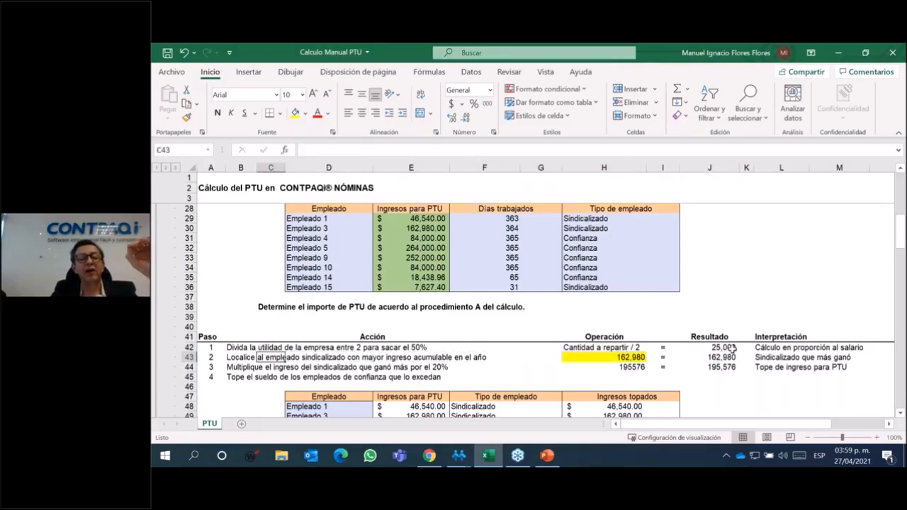
key("Right")
key("Right")
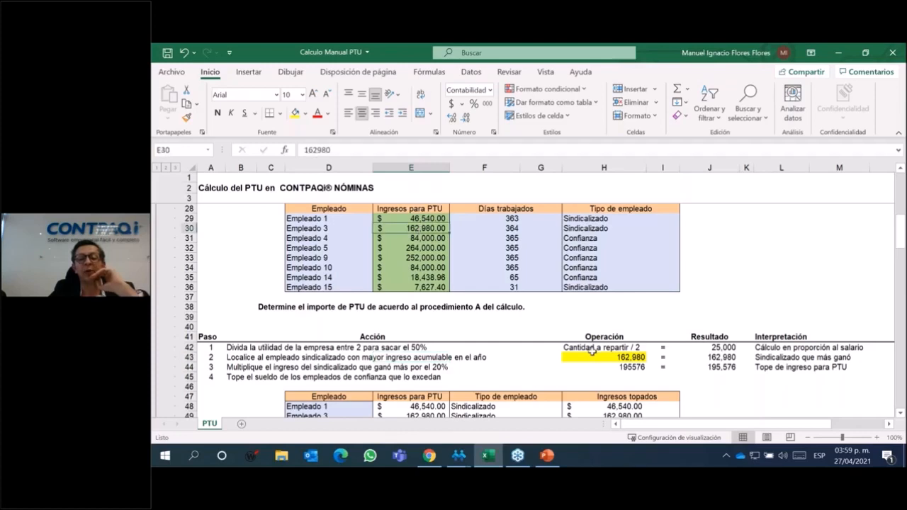
left_click(597, 356)
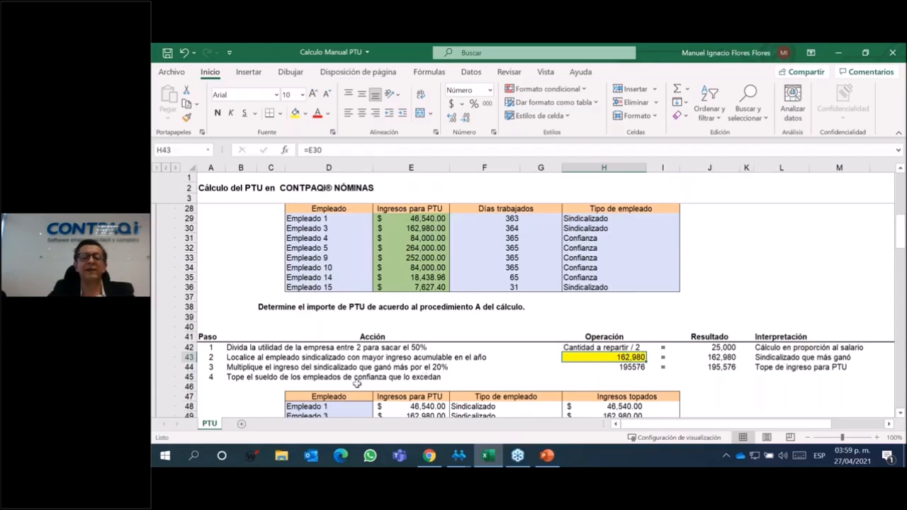
Check the income cap formula in step 3 and compare the original and capped incomes of Empleado 5 and Empleado 9.
left_click(630, 366)
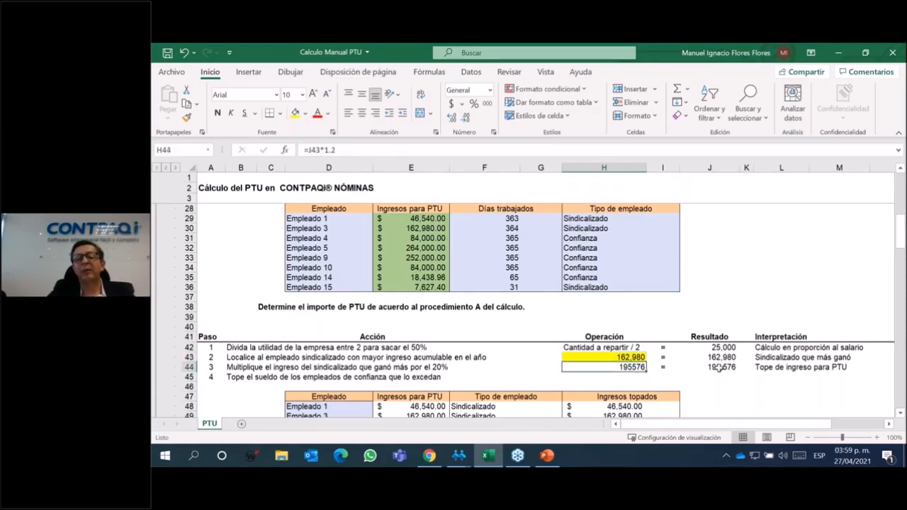
left_click(682, 371)
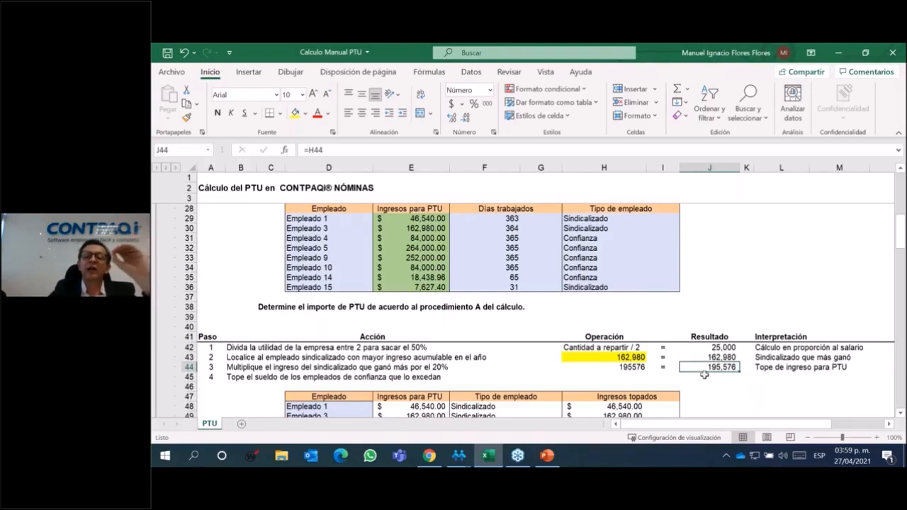
scroll(663, 356, "down", 2)
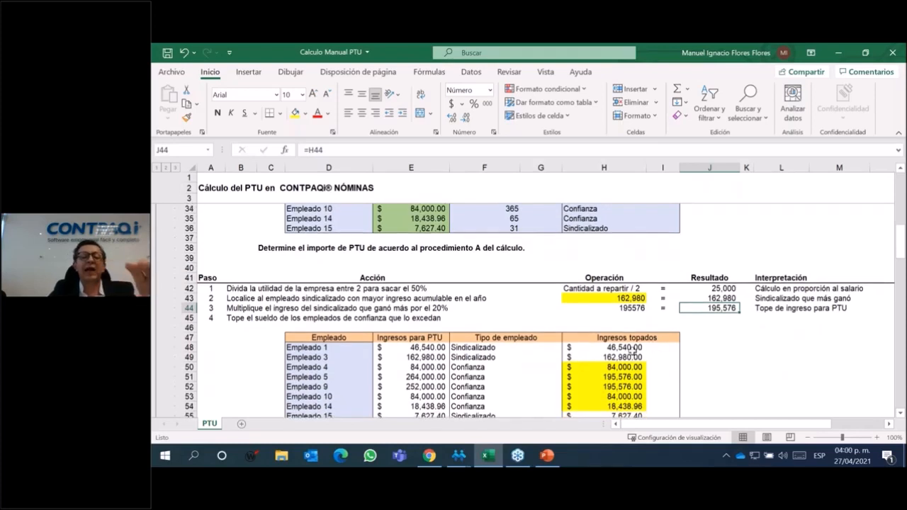
scroll(632, 351, "down", 1)
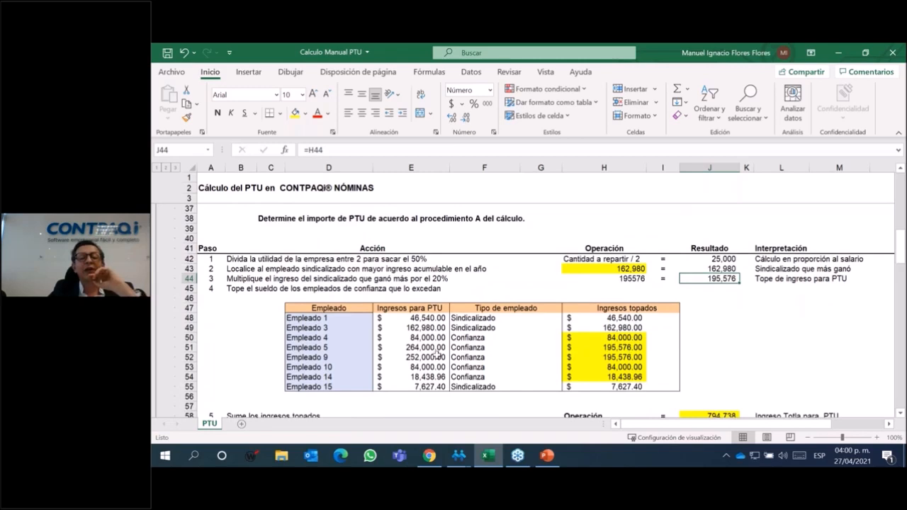
left_click(426, 348)
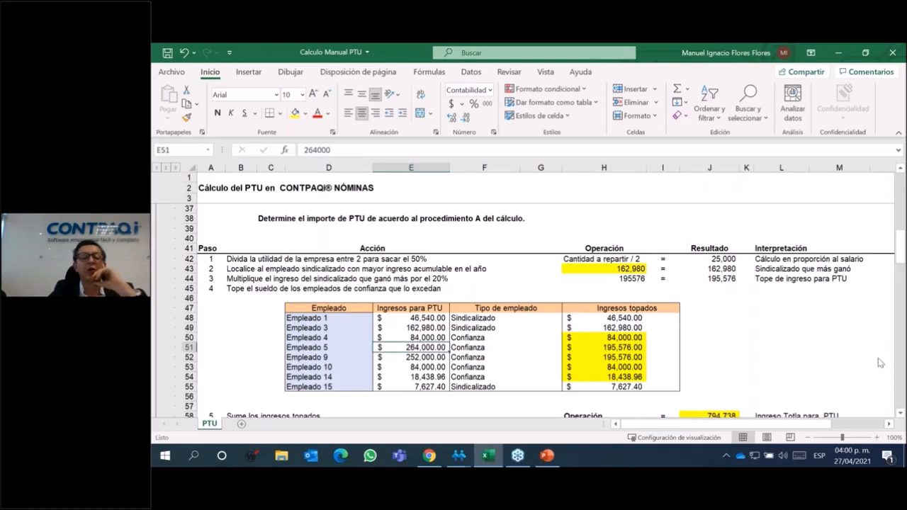
left_click(422, 358)
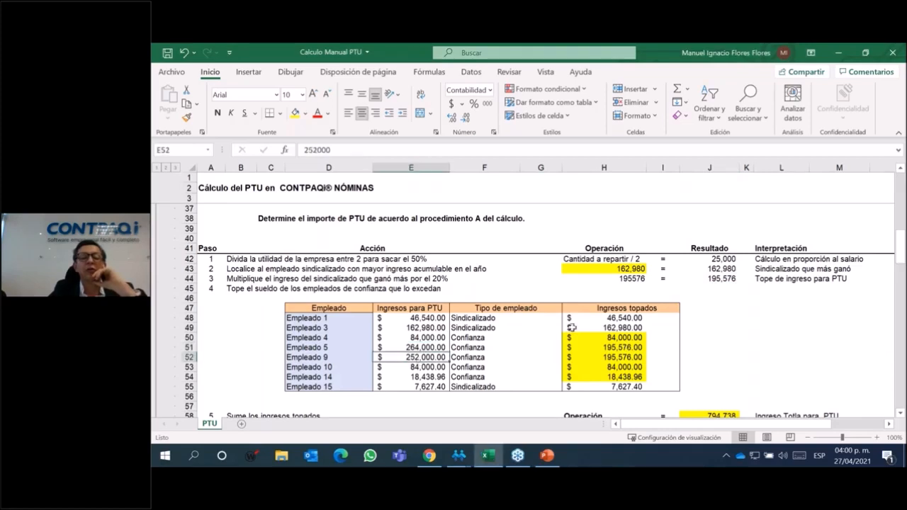
left_click(604, 348)
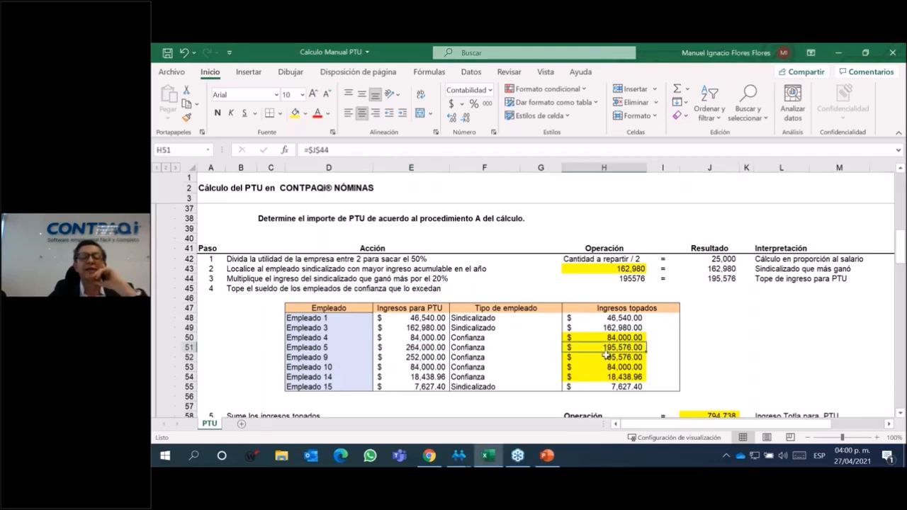
Inspect the step 5 total formula and compare the sums of the original Ingresos para PTU and the Ingresos topados.
scroll(608, 356, "down", 3)
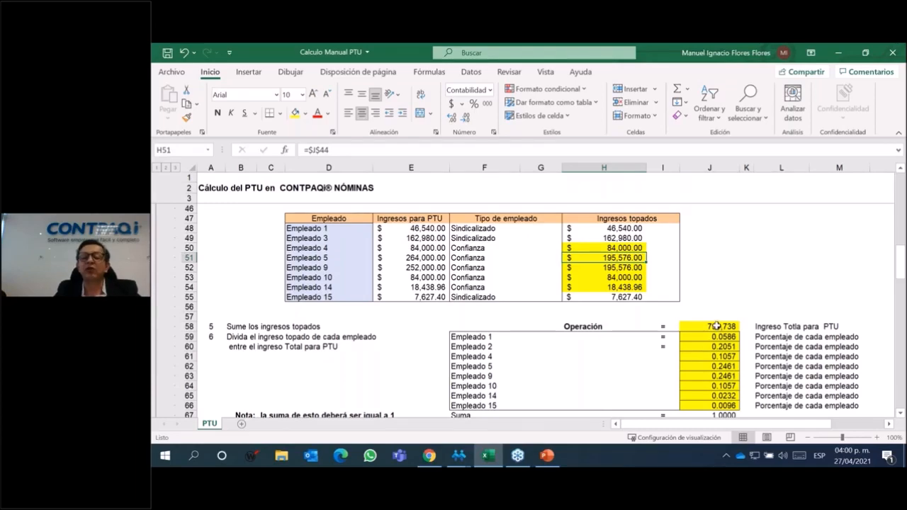
left_click(716, 326)
scroll(431, 248, "up", 6)
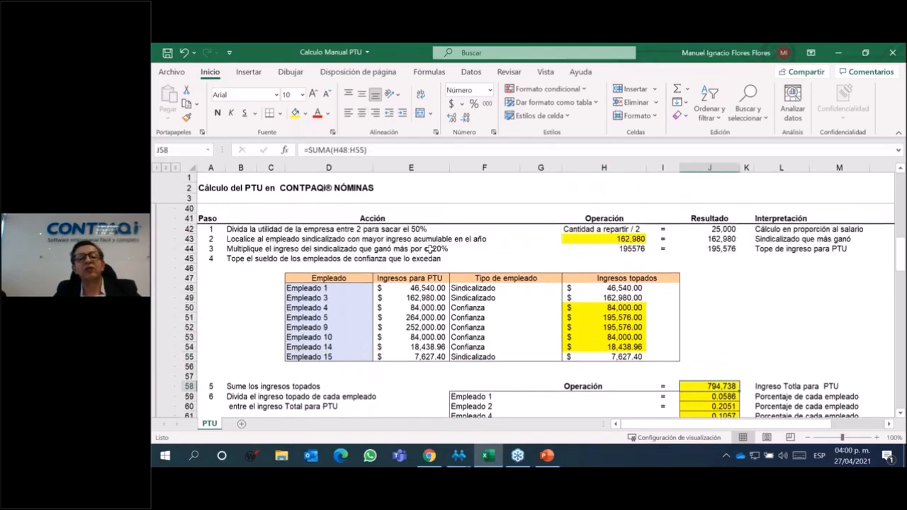
left_click_drag(425, 220, 422, 286)
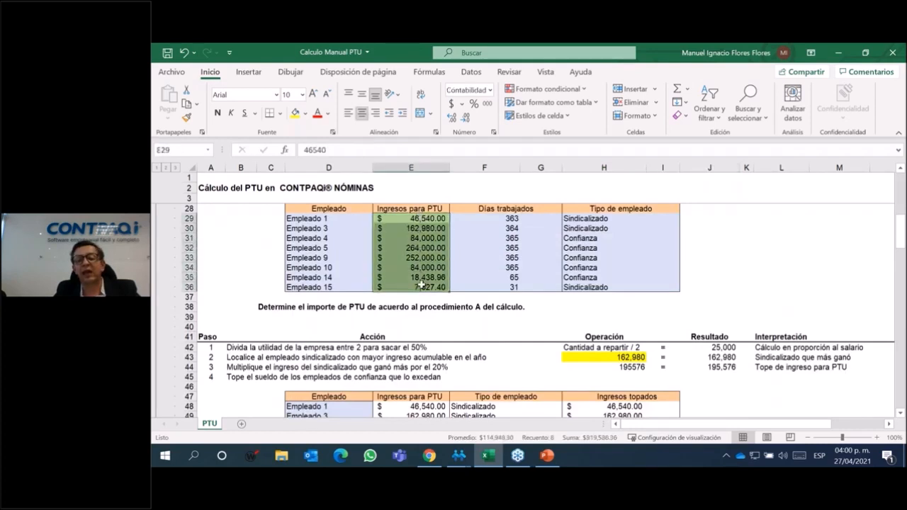
left_click(436, 316)
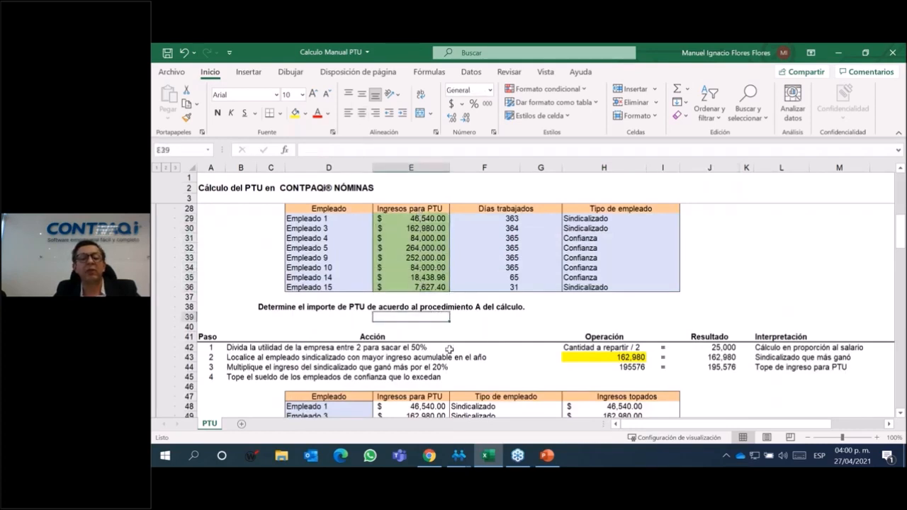
scroll(496, 335, "down", 4)
left_click_drag(624, 289, 620, 357)
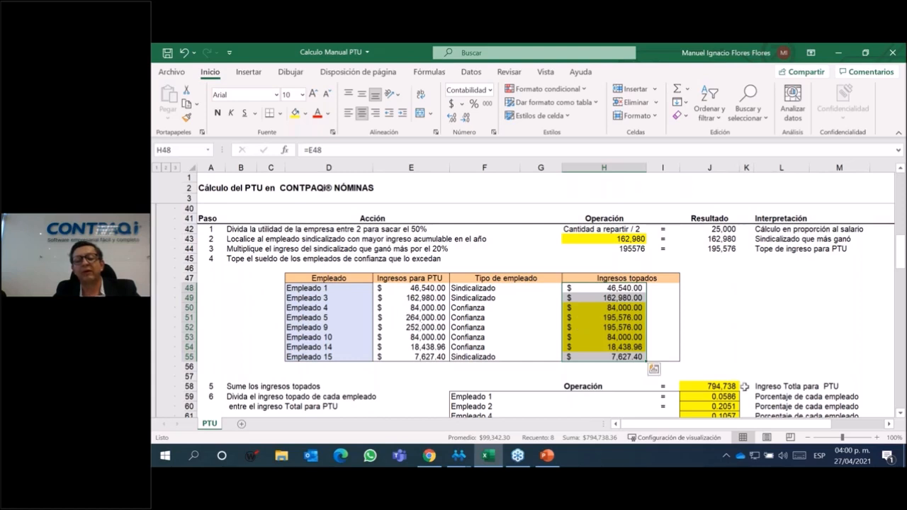
left_click(712, 388)
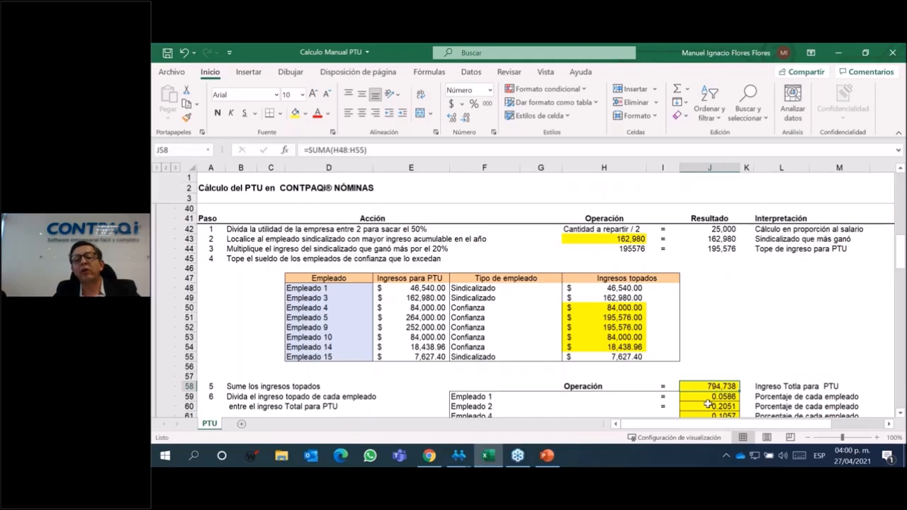
Examine the step 6 percentage formula of Empleado 1, tracing its references to the capped income and the total income.
left_click(710, 398)
type("=H48/$J$58")
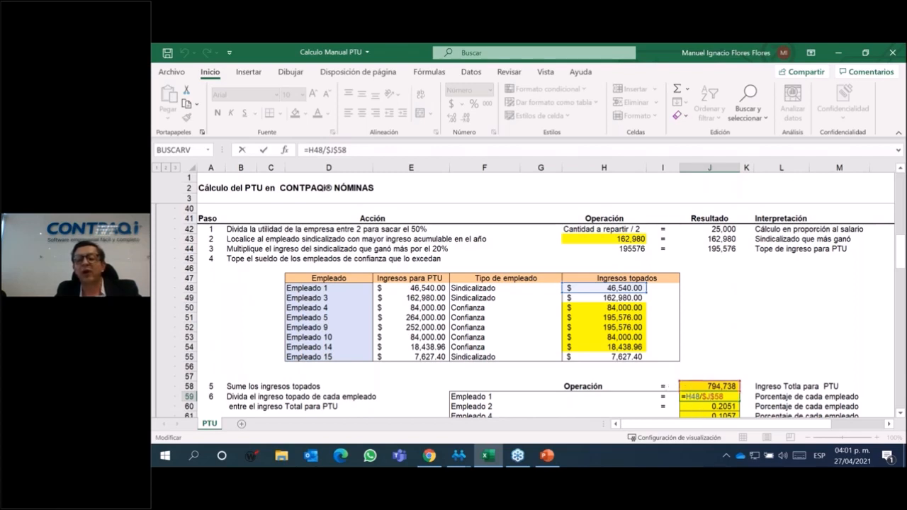
key("ctrl+Return")
scroll(706, 379, "down", 1)
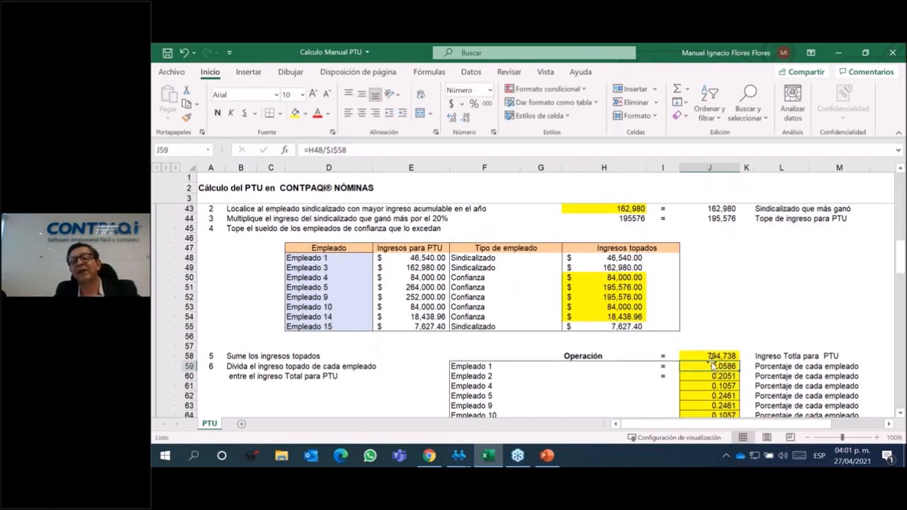
scroll(717, 339, "up", 2)
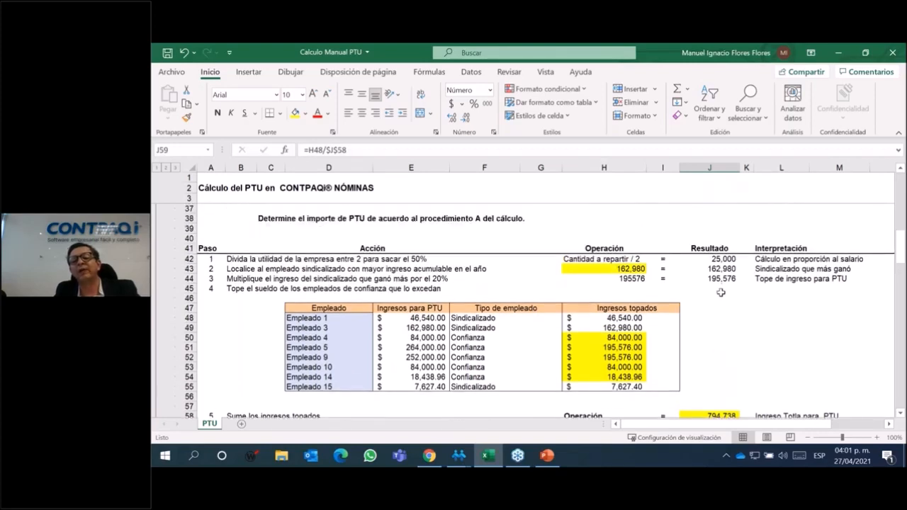
scroll(716, 339, "down", 3)
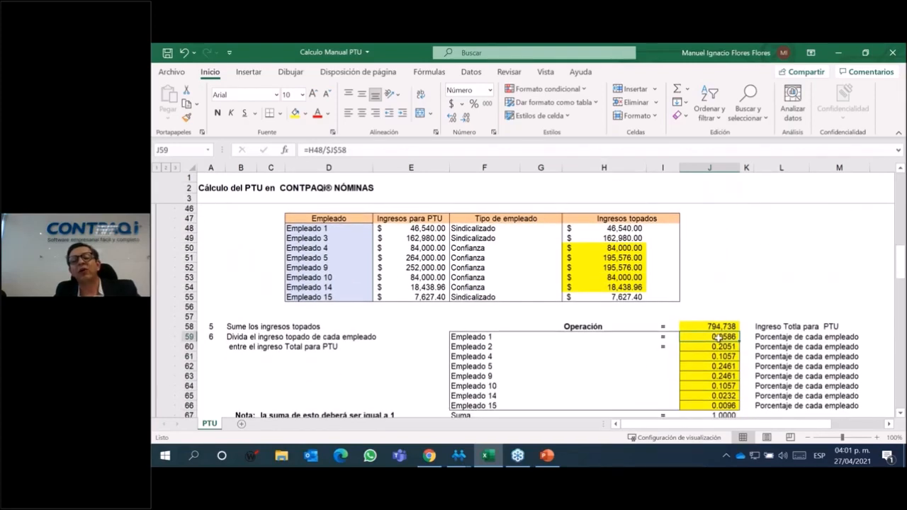
Examine the step 6 percentages and the step 7 formulas of Procedimiento A for Empleado 1's PTU amount and the total.
scroll(718, 338, "down", 1)
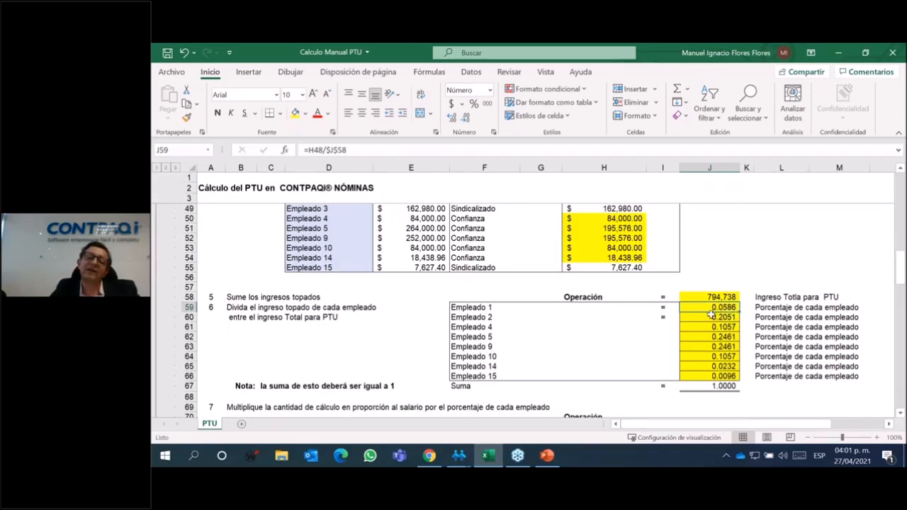
scroll(735, 307, "down", 1)
scroll(735, 306, "down", 1)
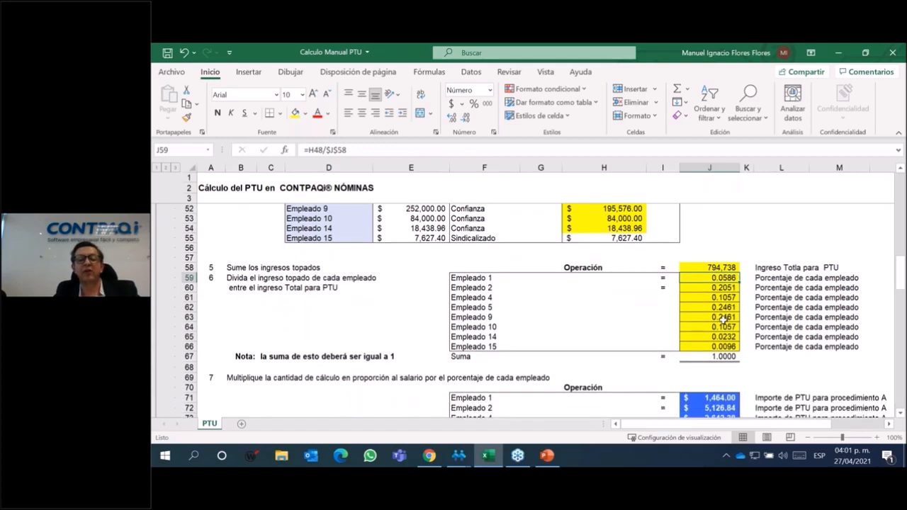
scroll(724, 321, "down", 1)
left_click(715, 368)
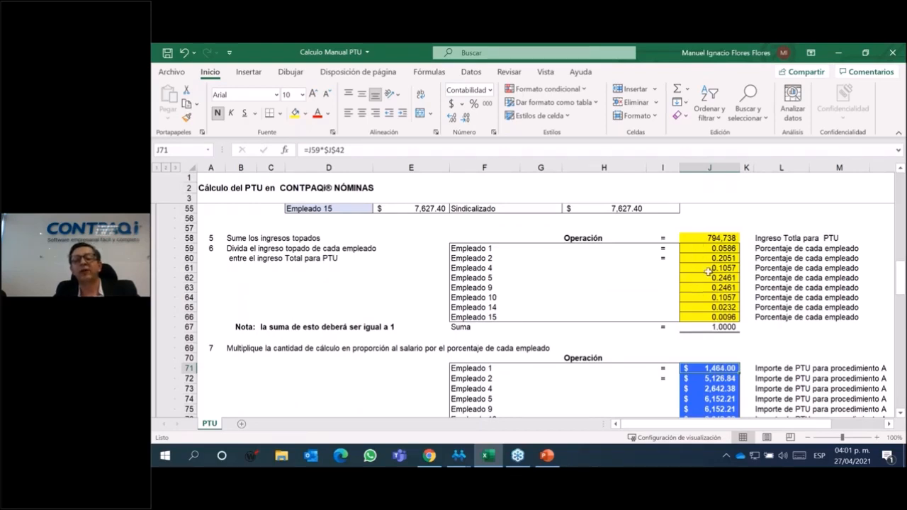
scroll(714, 292, "down", 2)
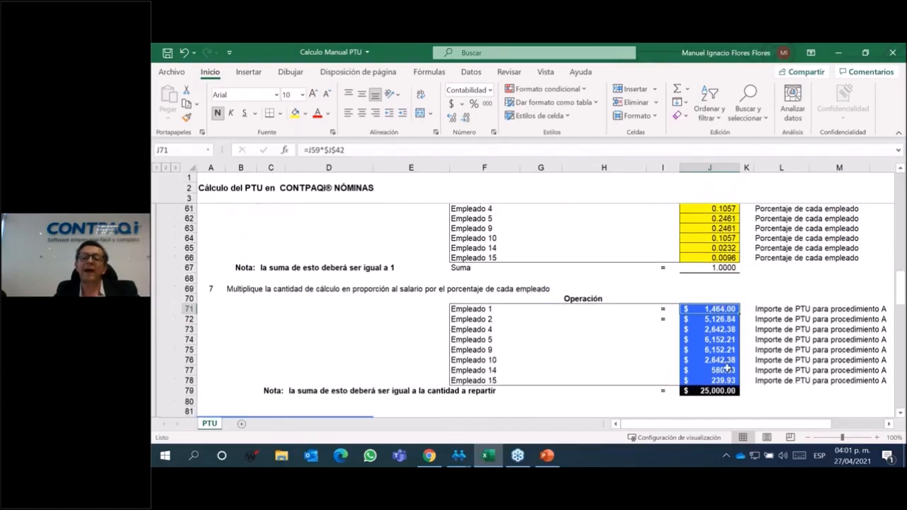
left_click(721, 388)
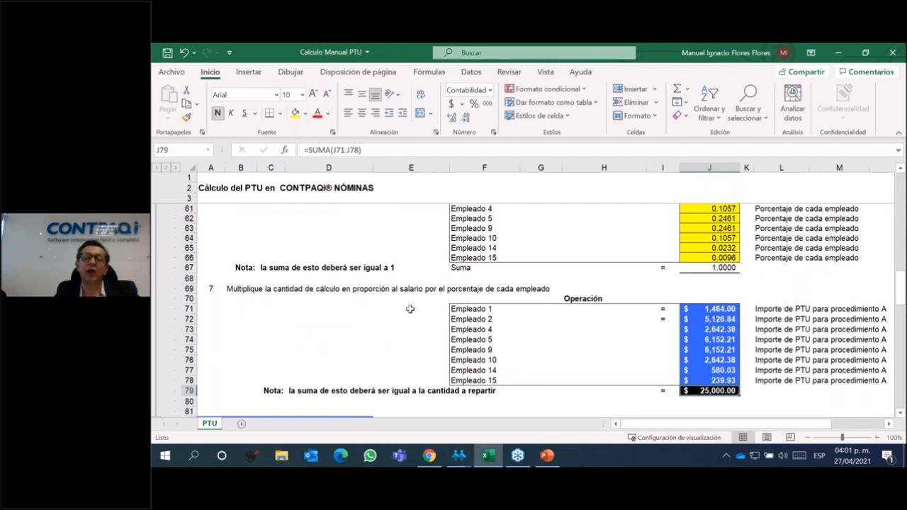
Review the starting data of Procedimiento B: the Cantidad a repartir formula and each employee's Días trabajados.
scroll(429, 307, "down", 2)
scroll(432, 307, "down", 1)
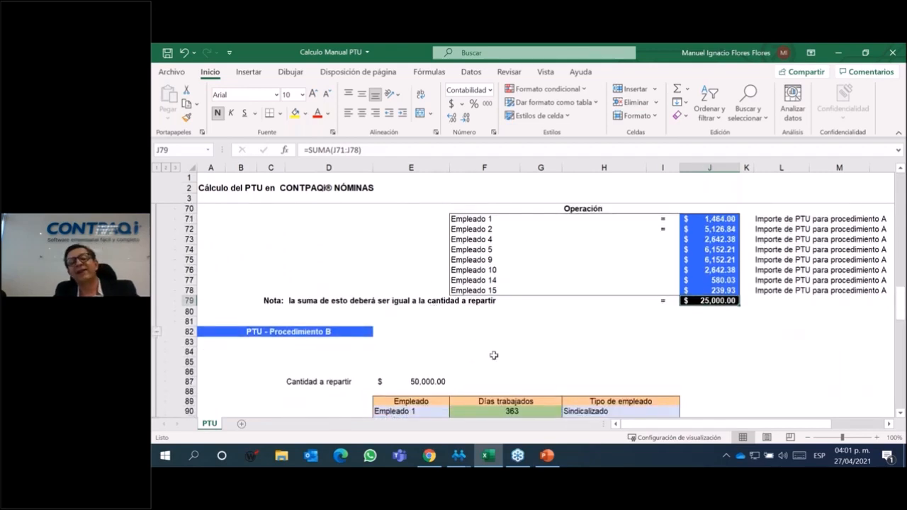
left_click(416, 382)
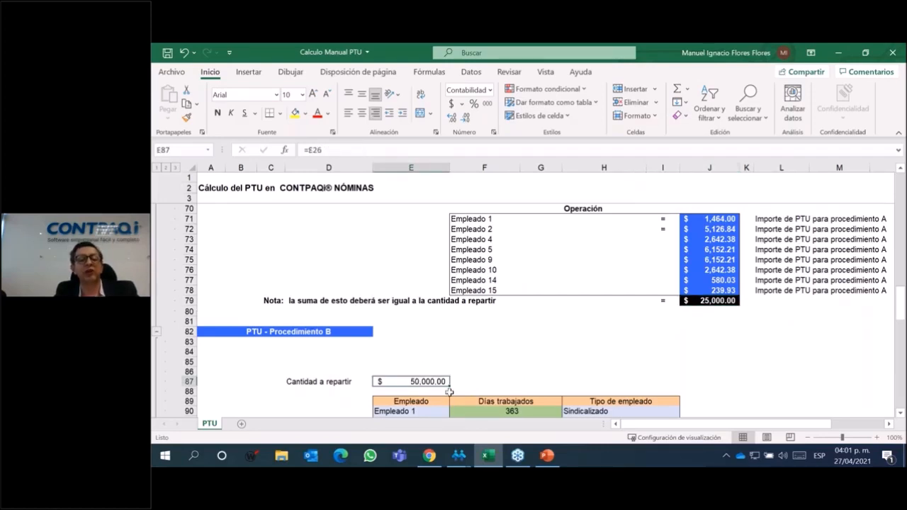
scroll(458, 360, "down", 2)
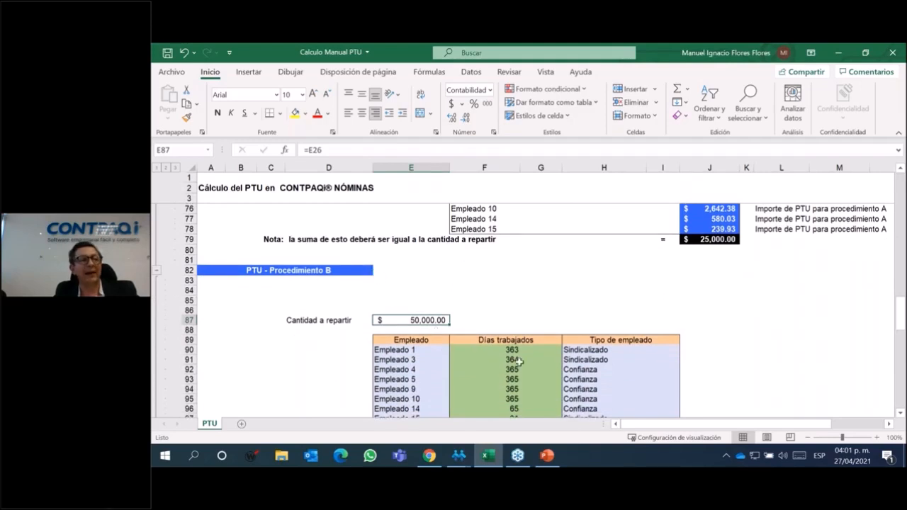
scroll(630, 350, "down", 1)
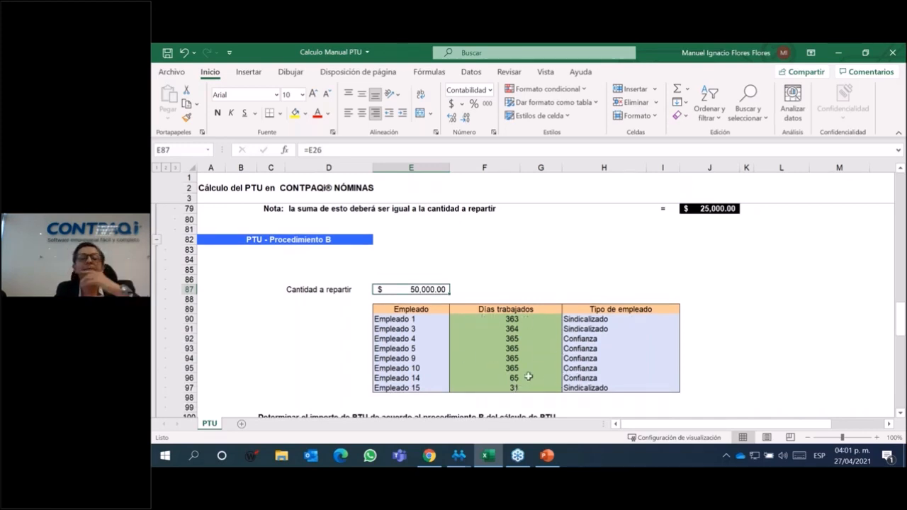
scroll(528, 376, "down", 1)
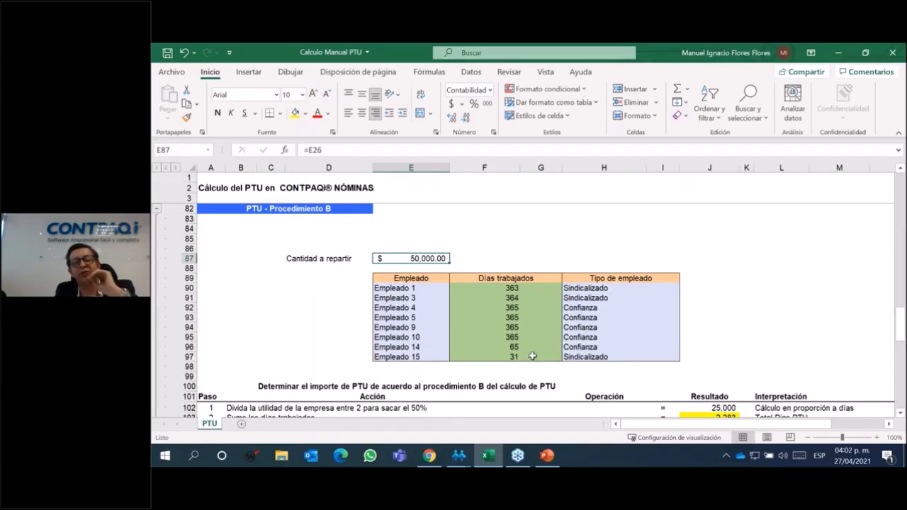
left_click(532, 356)
left_click(504, 358)
left_click(711, 357)
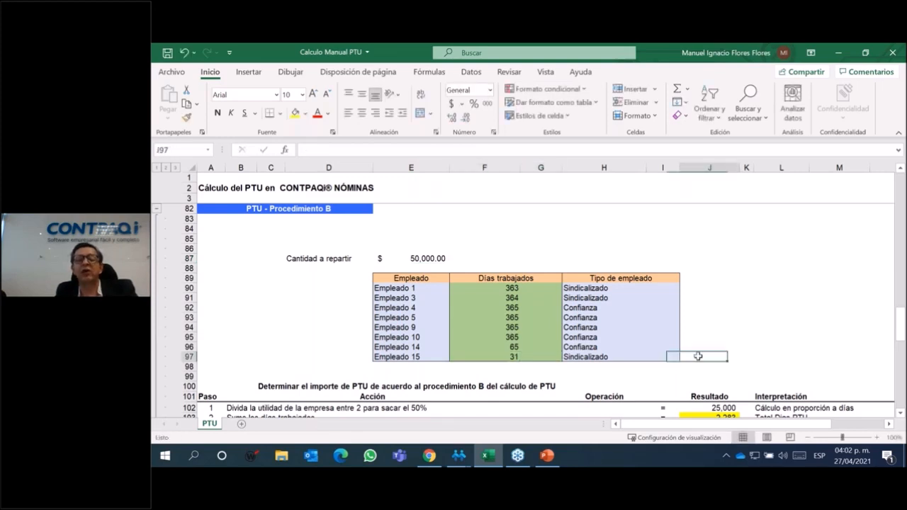
Examine steps 1 to 4 of Procedimiento B, checking the 50% formula and the sum of all employees' Días trabajados.
scroll(718, 388, "down", 2)
left_click(718, 348)
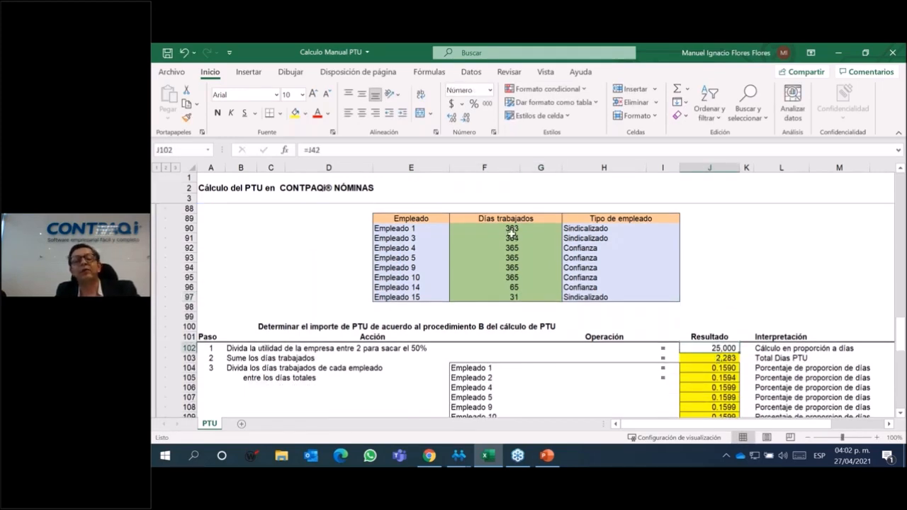
left_click_drag(512, 230, 516, 297)
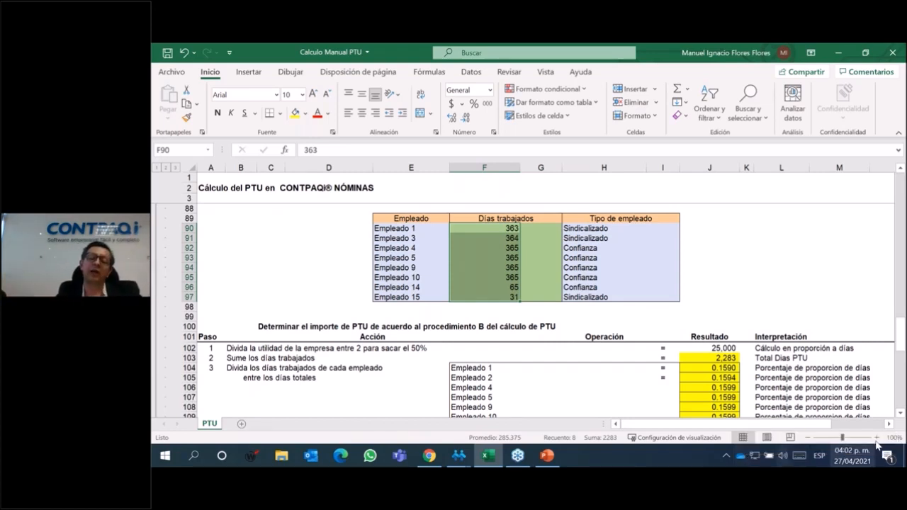
scroll(722, 370, "down", 1)
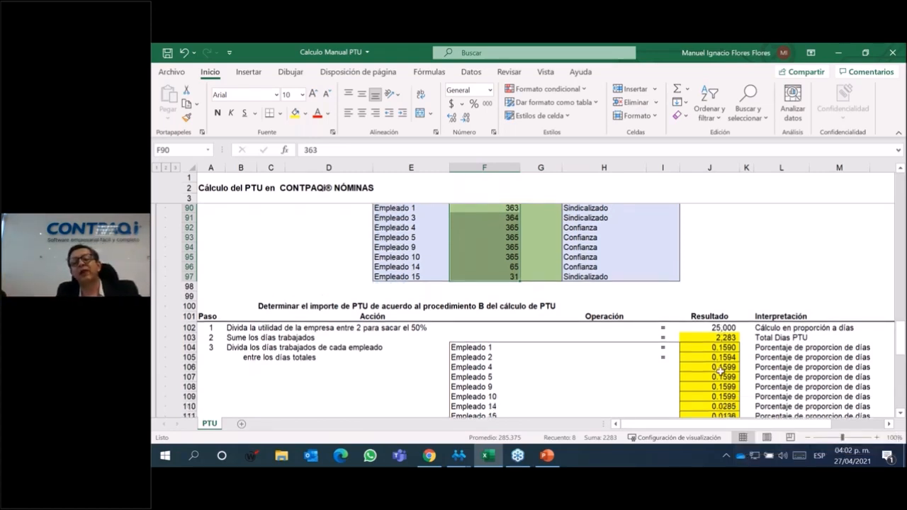
scroll(713, 374, "down", 1)
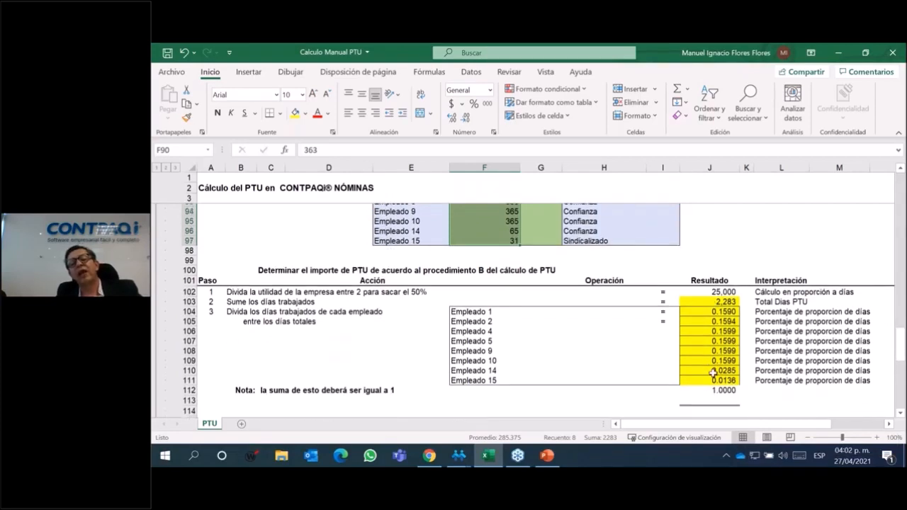
scroll(720, 332, "down", 4)
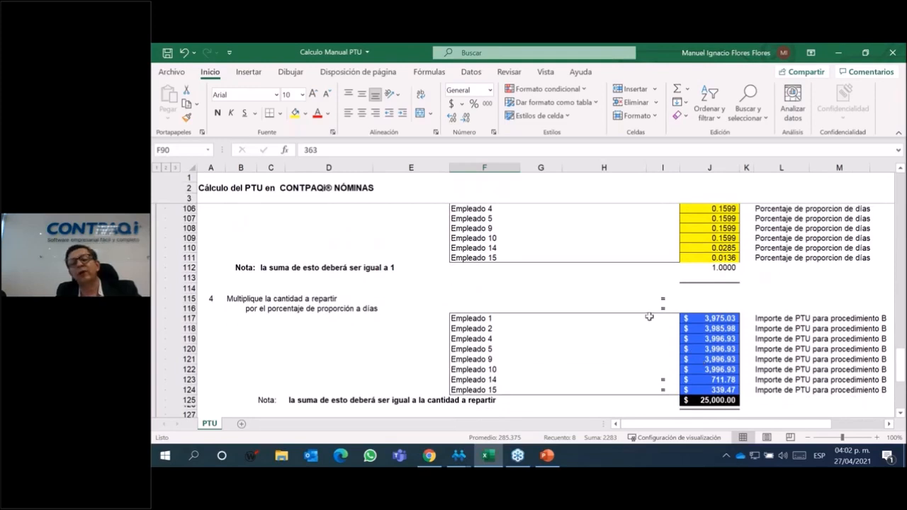
scroll(649, 317, "down", 3)
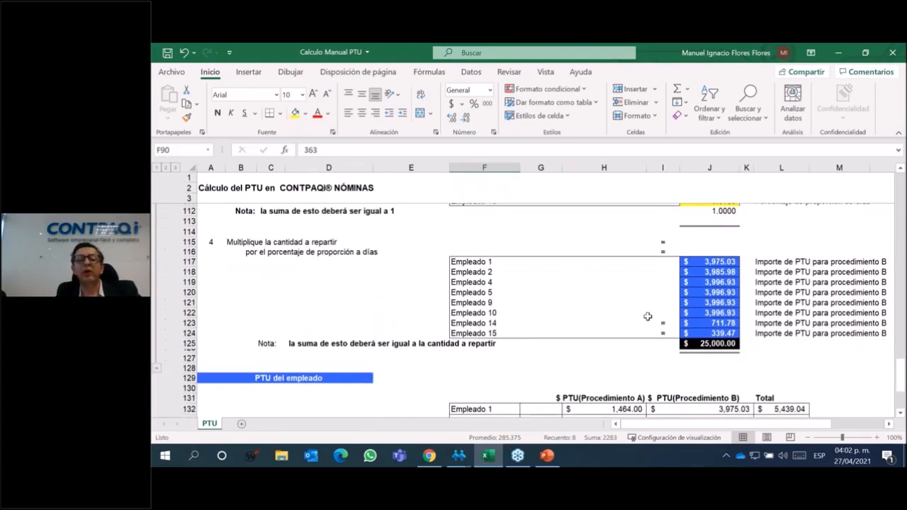
Inspect the PTU del empleado formulas: Empleado 1's Procedimiento A, Procedimiento B and Total amounts, and the grand total.
scroll(648, 317, "down", 1)
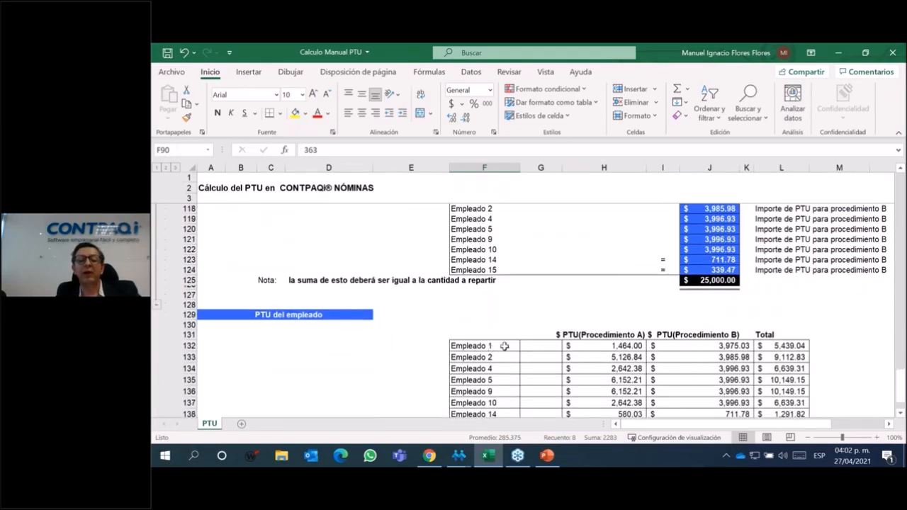
left_click(612, 346)
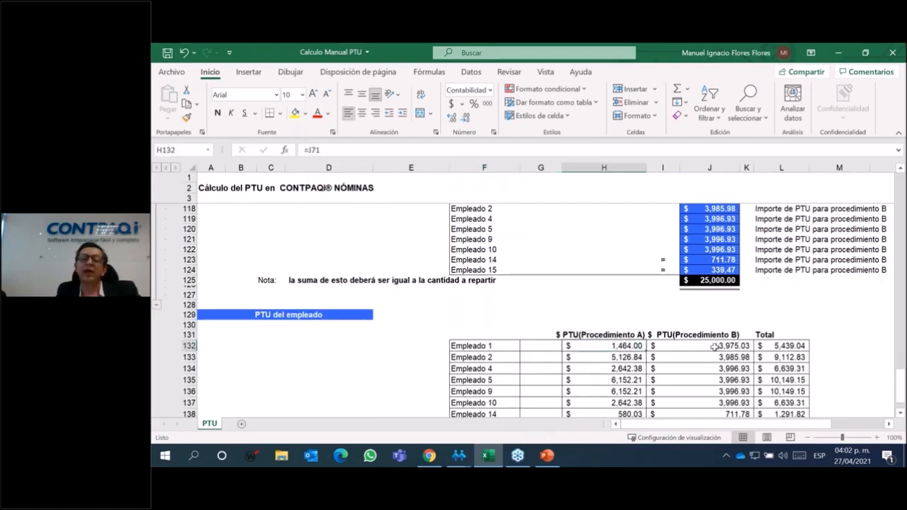
left_click(703, 348)
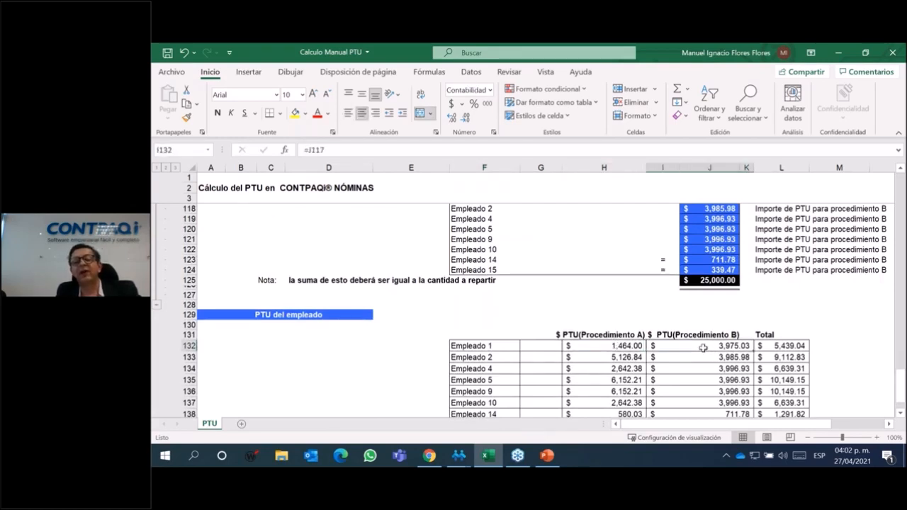
scroll(779, 338, "down", 1)
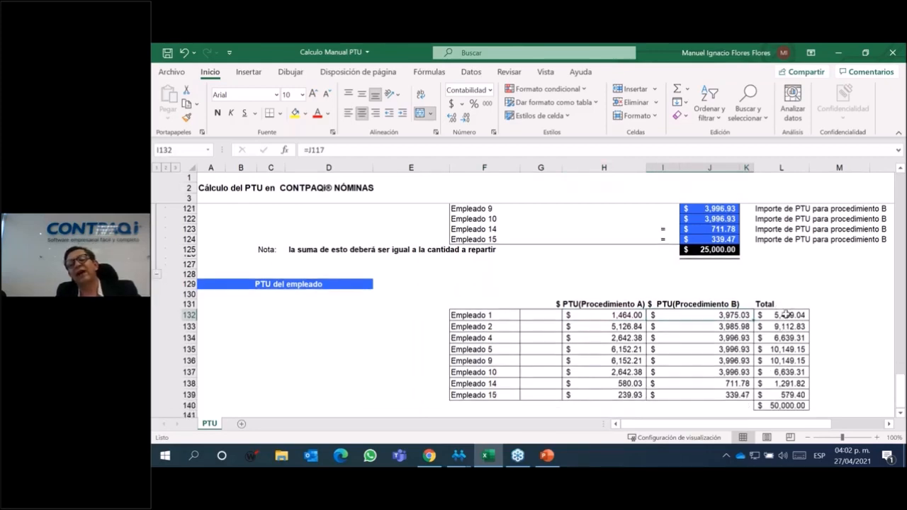
left_click(784, 315)
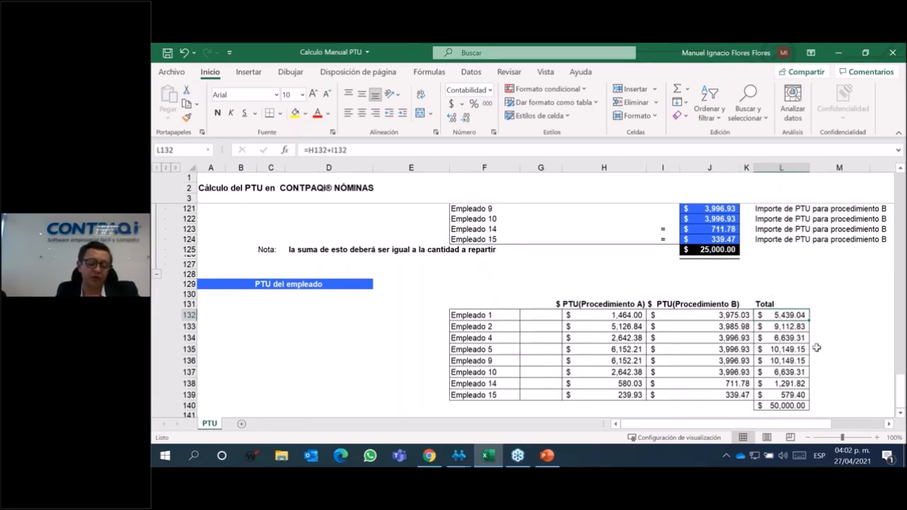
left_click(781, 405)
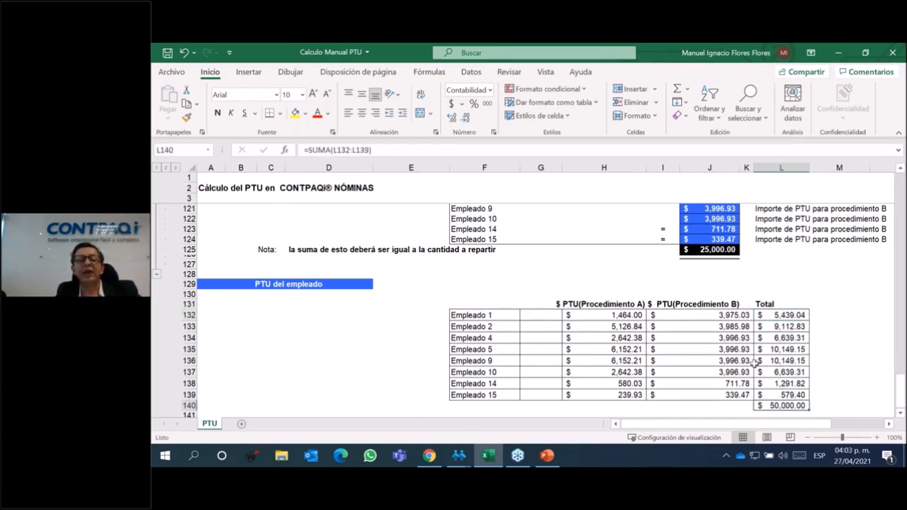
scroll(711, 328, "down", 1)
scroll(674, 343, "up", 1)
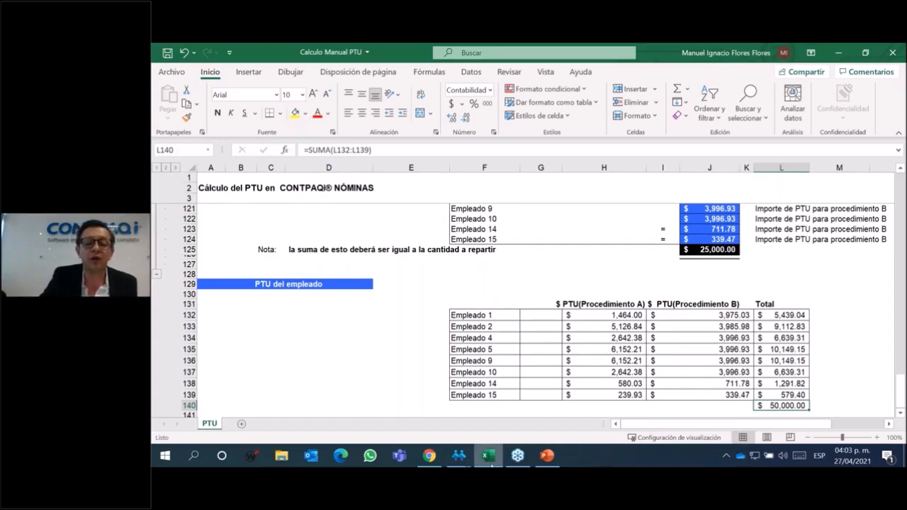
Switch to CONTPAQi Nóminas, close the Catálogo de tipos de incidencias and open the PTU calculation process.
mouse_move(462, 462)
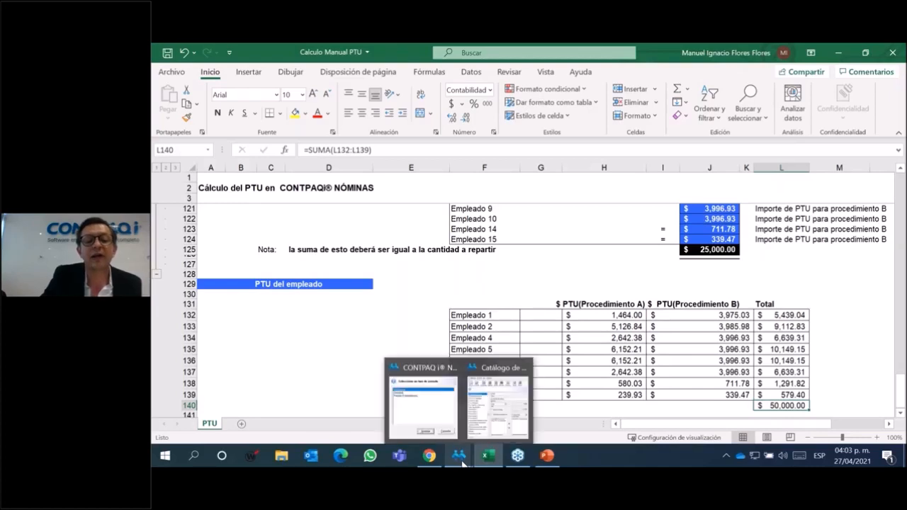
left_click(477, 426)
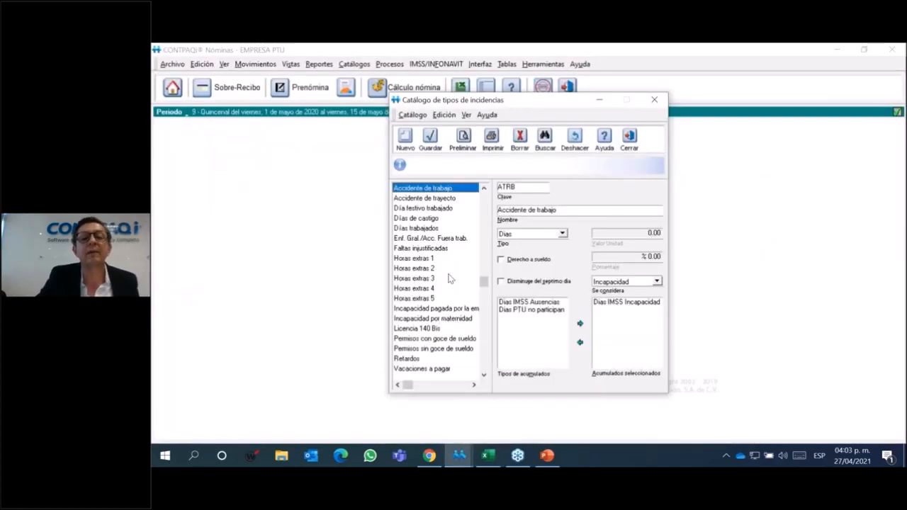
left_click(656, 101)
left_click(390, 65)
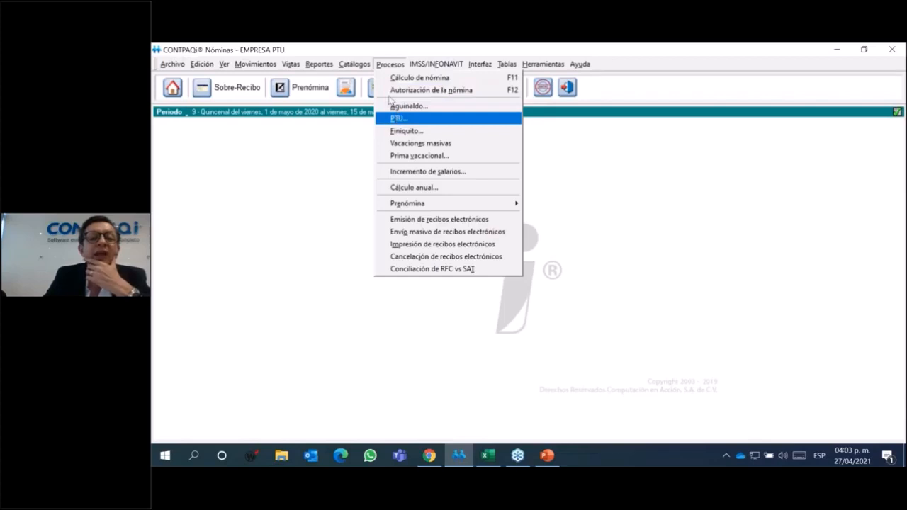
left_click(401, 119)
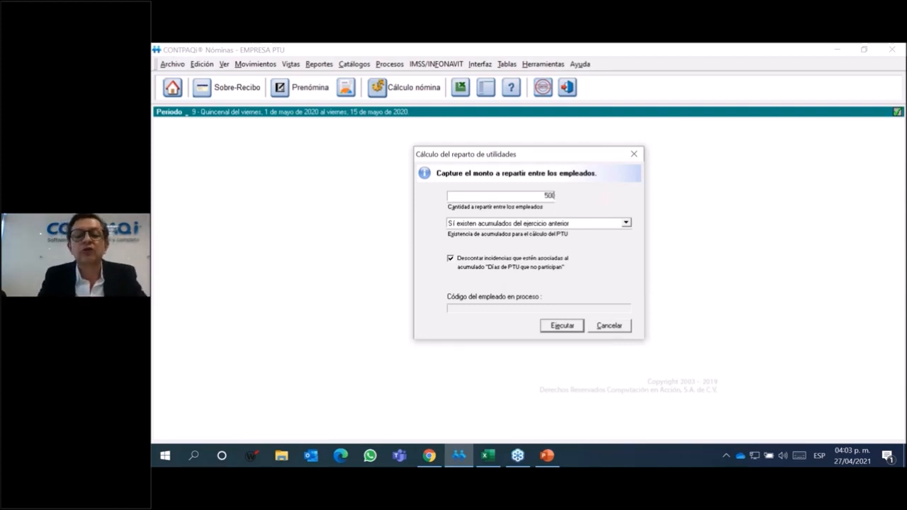
Set the amount to distribute to 50,000, with "Sí existen acumulados del ejercicio anterior" and the discount of "Días de PTU que no participan" incidences enabled.
type("00")
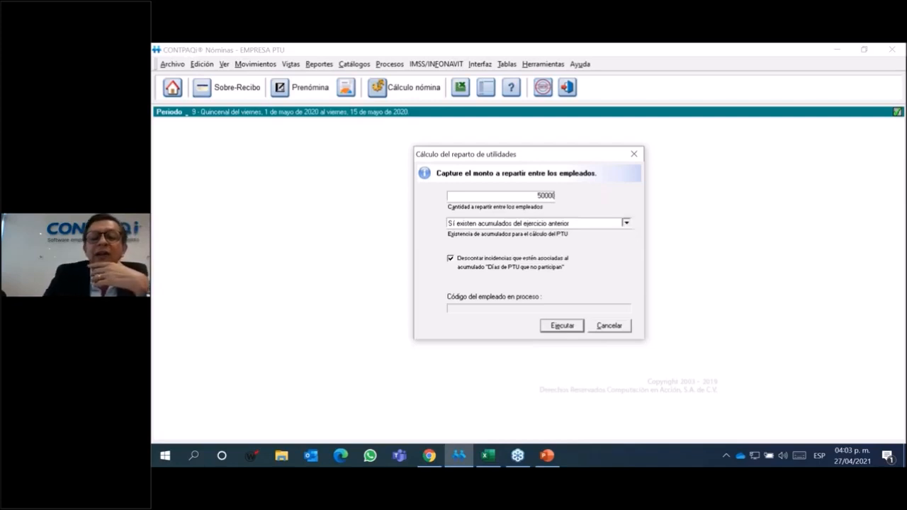
left_click(627, 223)
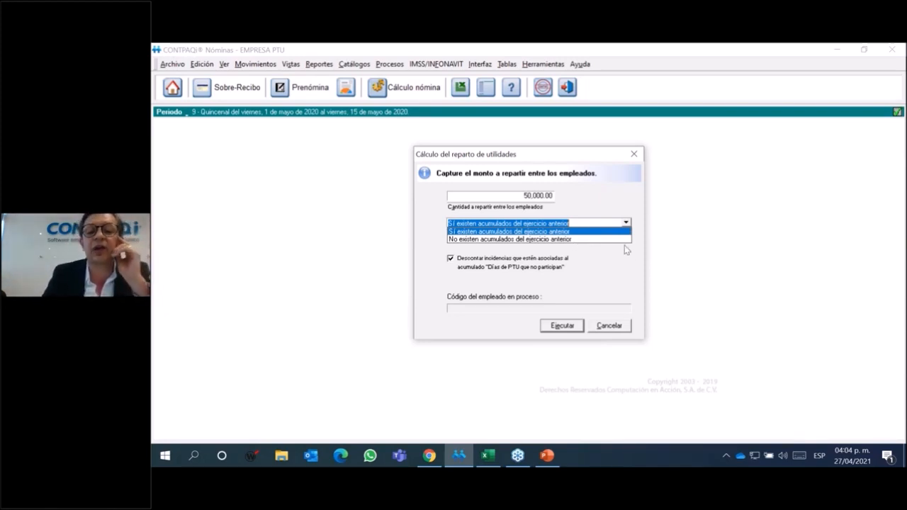
left_click(515, 232)
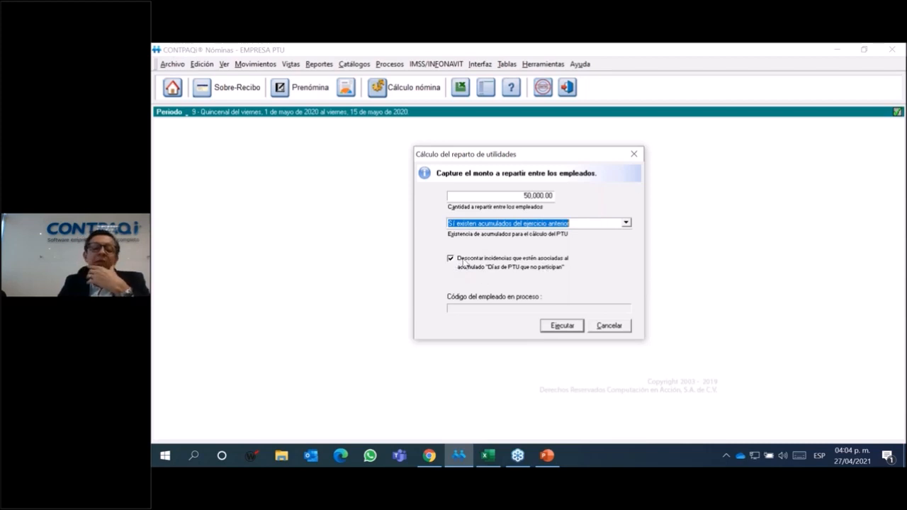
left_click(451, 260)
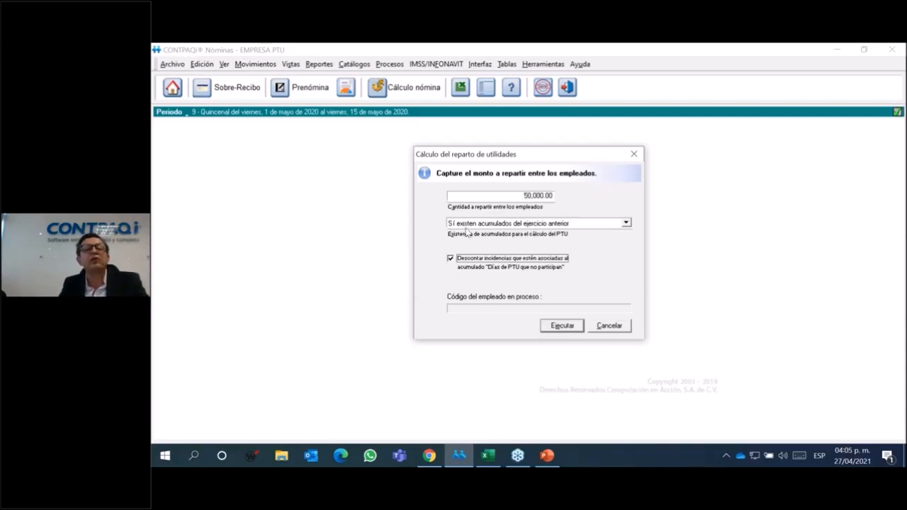
Run the PTU calculation for "Todos los empleados del Periodo" without additional concepts.
left_click(564, 327)
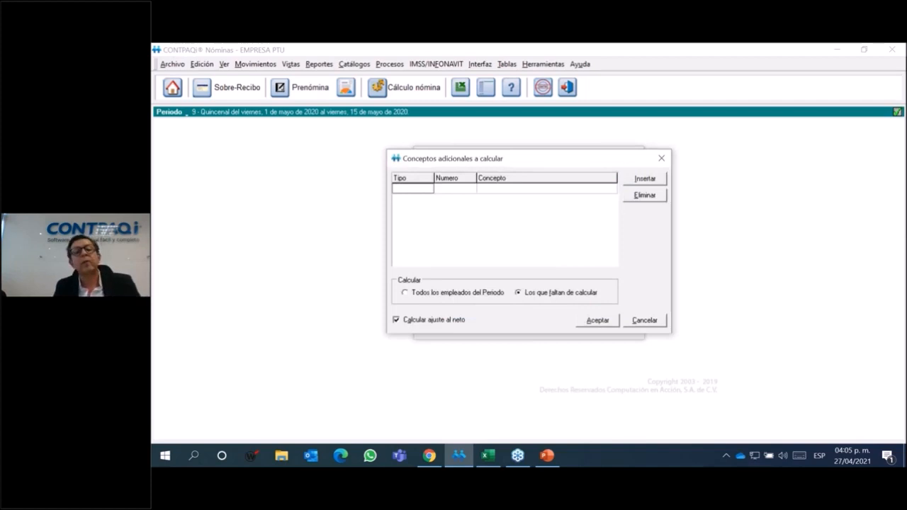
left_click(412, 295)
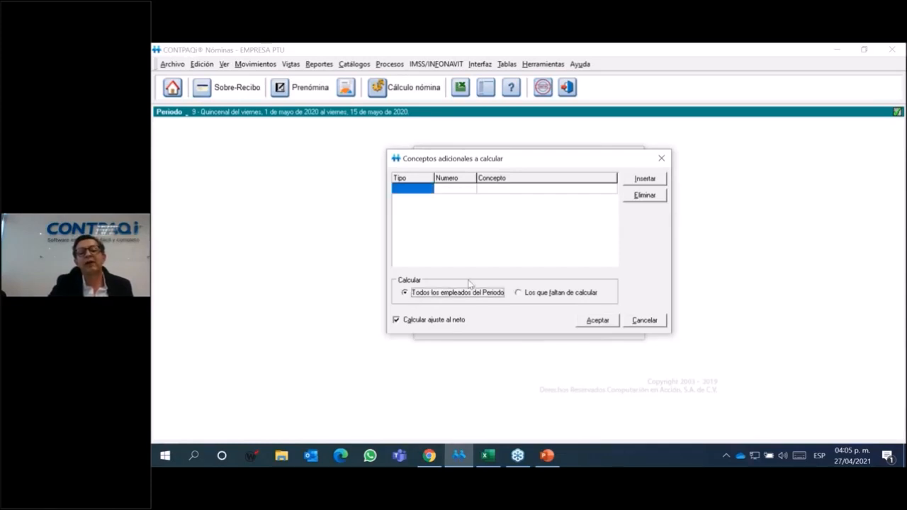
left_click(602, 323)
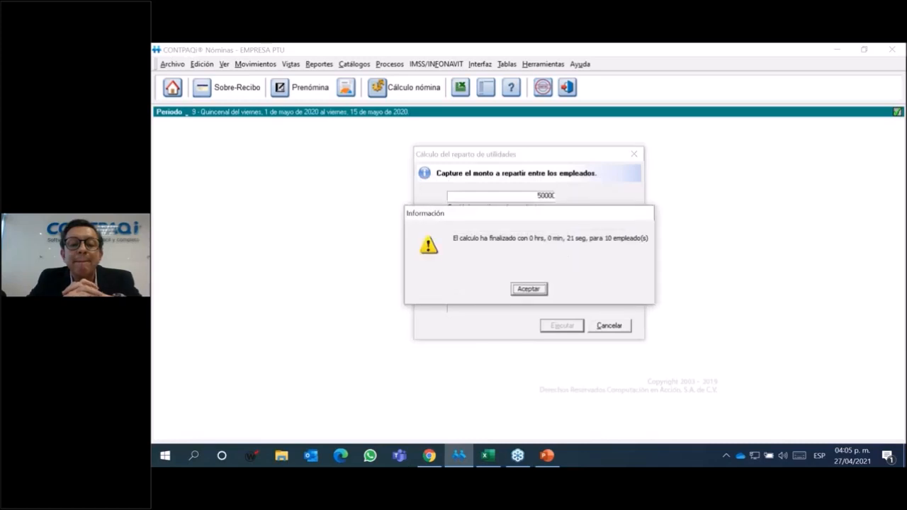
Finish the PTU calculation process and open the bitácora of the PTU process.
left_click(529, 290)
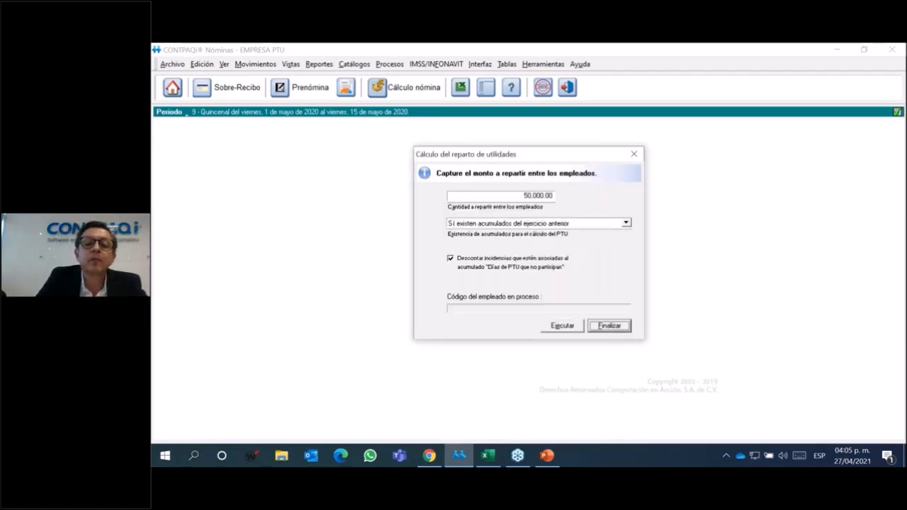
left_click(611, 326)
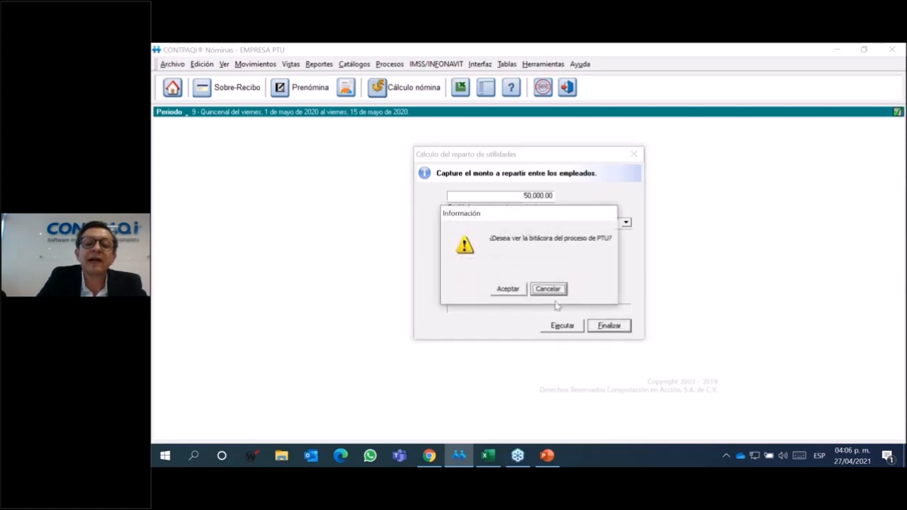
left_click(508, 289)
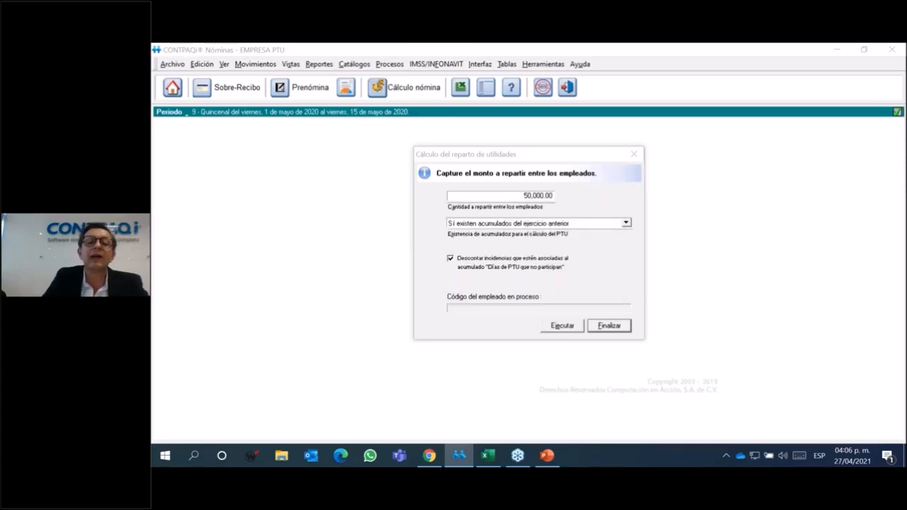
Review the Bitácora PTU: the TopeAcumPTU formula, the accumulated totals and each employee's amounts by days and by salary.
left_click(658, 137)
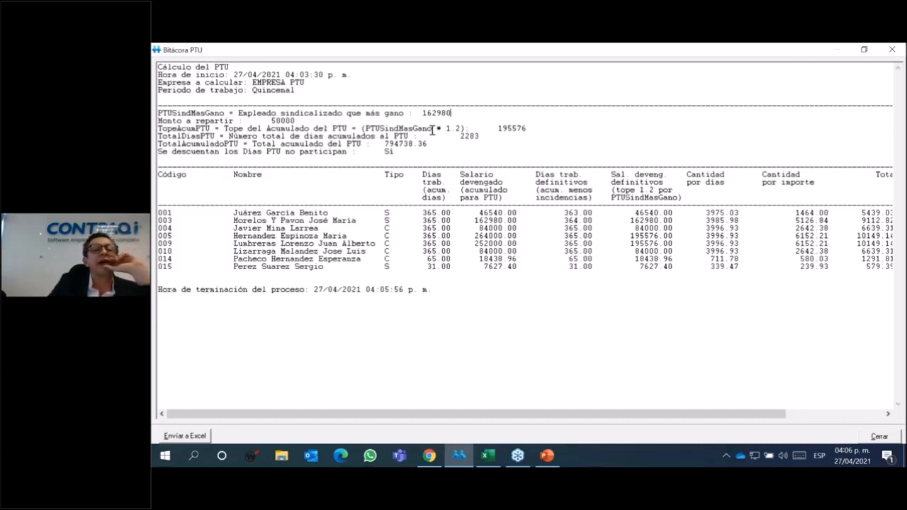
double_click(447, 130)
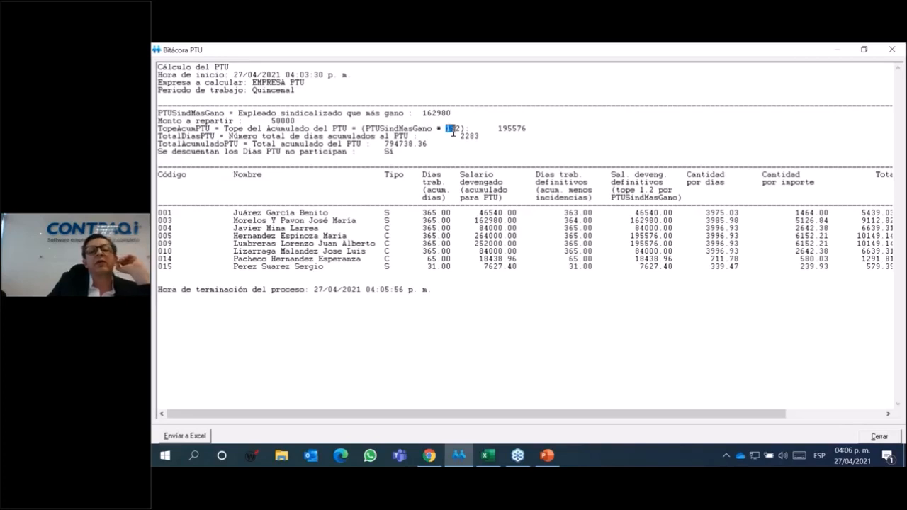
left_click(449, 130)
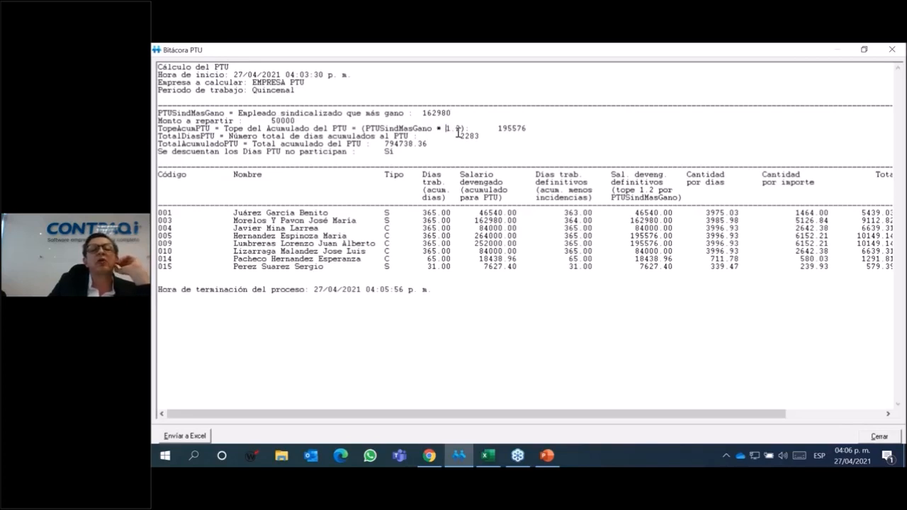
left_click(511, 130)
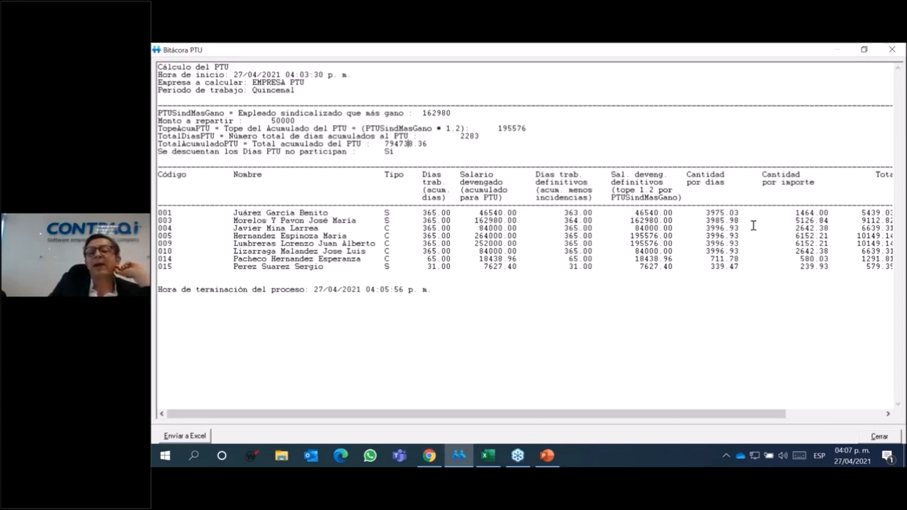
left_click_drag(762, 418, 859, 417)
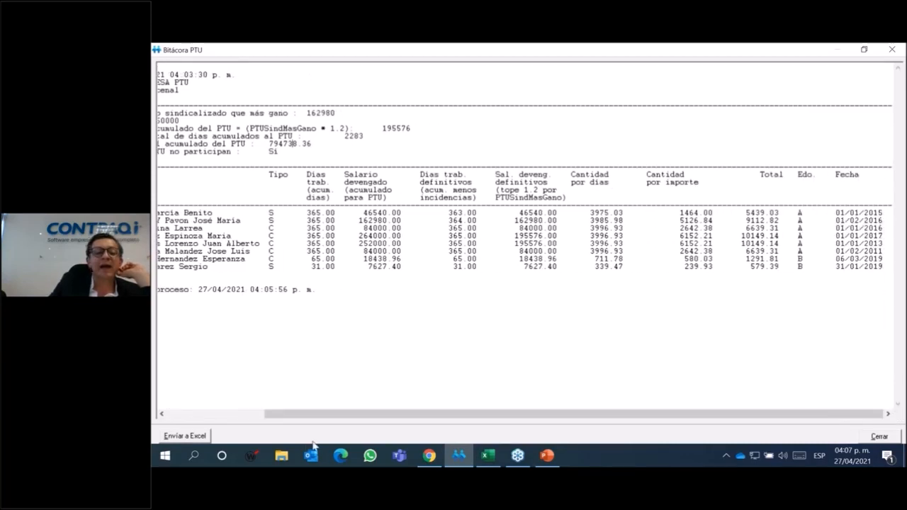
left_click_drag(278, 415, 171, 413)
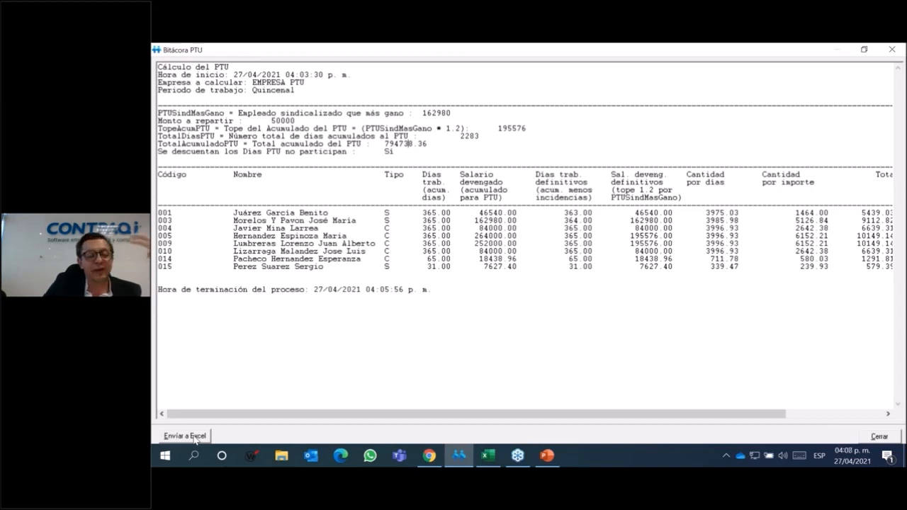
Export the Bitácora PTU to Excel and dismiss the data-loss notice for good.
left_click(196, 437)
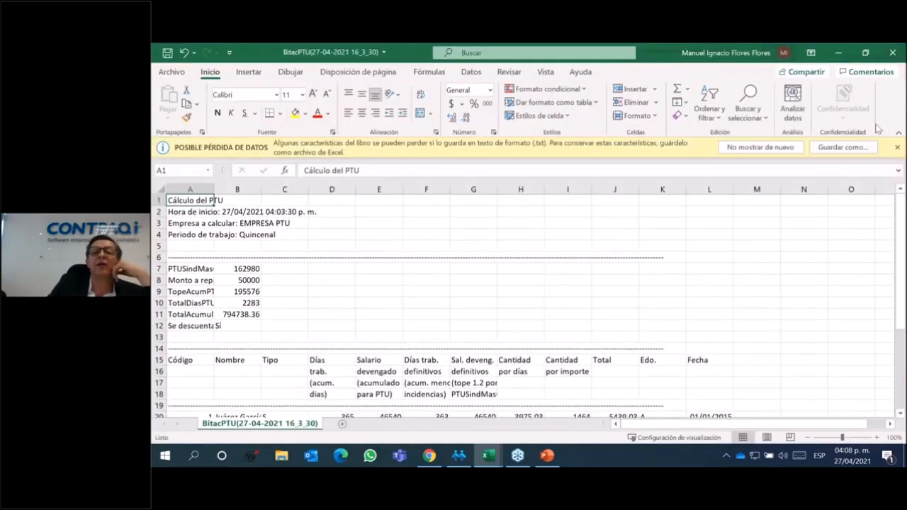
left_click(761, 147)
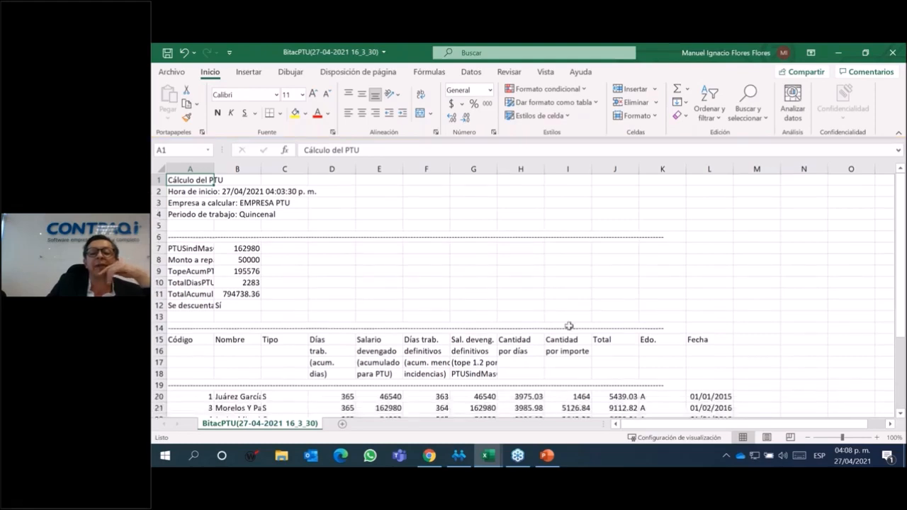
scroll(569, 326, "down", 3)
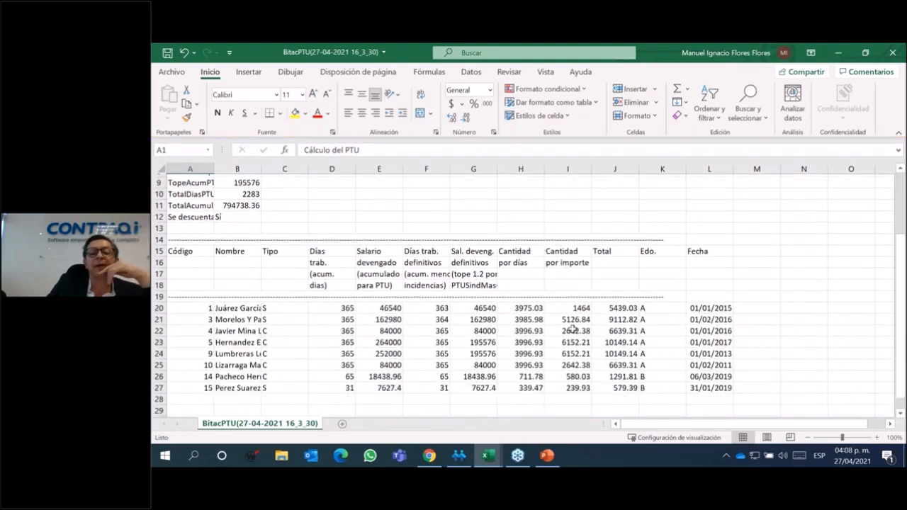
Fit all column widths of the exported log to their contents and narrow column A.
left_click(161, 168)
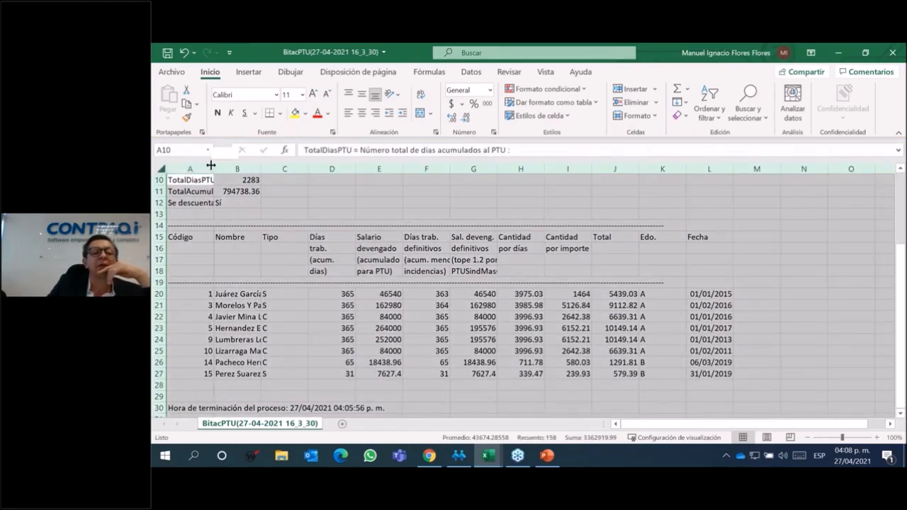
double_click(210, 165)
left_click_drag(839, 425, 845, 425)
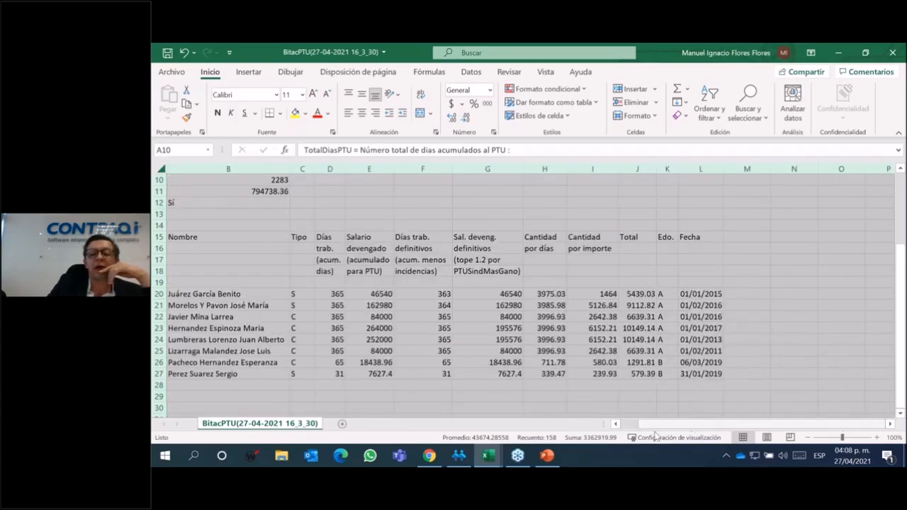
left_click(615, 424)
left_click(580, 374)
left_click_drag(673, 170, 284, 201)
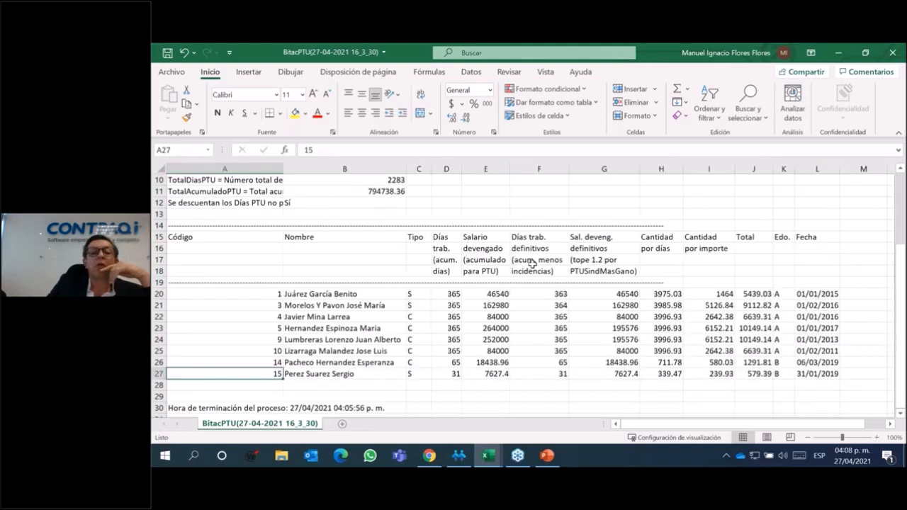
Highlight the employees' Total amounts in J20:J27 with yellow fill and bold.
left_click_drag(751, 293, 755, 374)
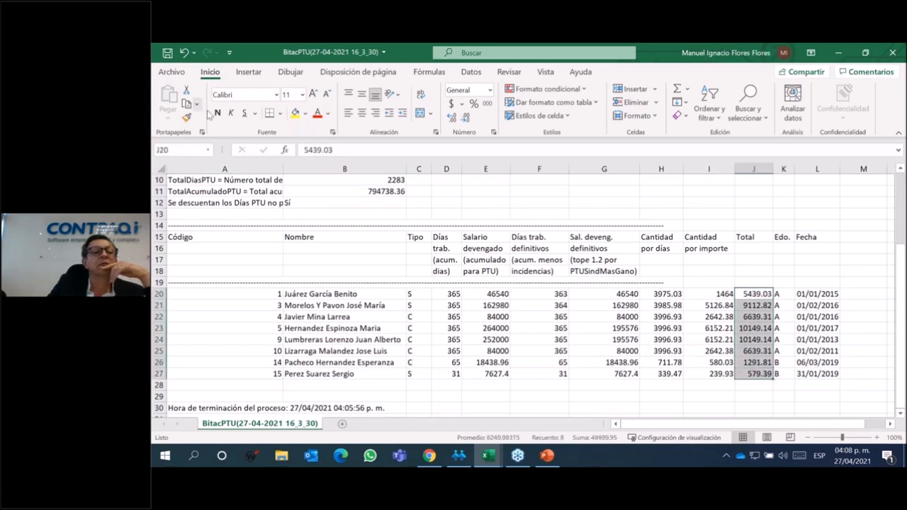
left_click(294, 113)
left_click(218, 113)
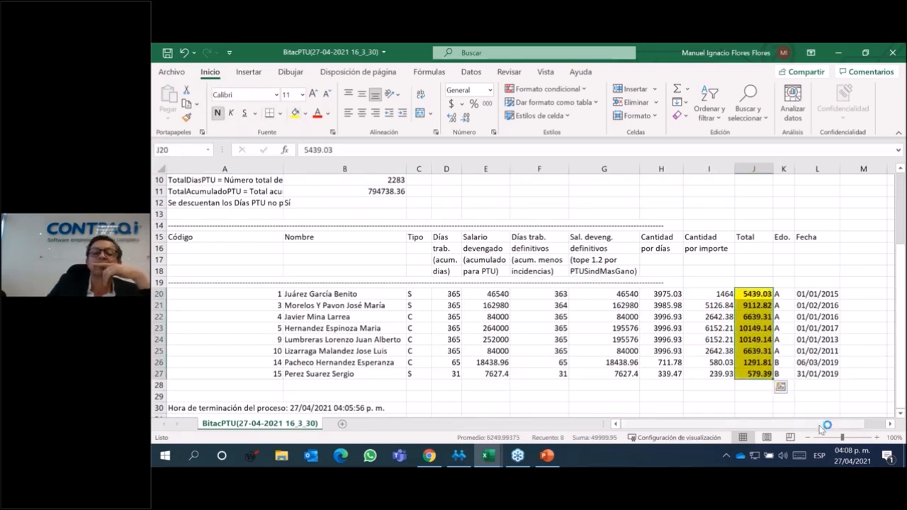
Copy the Total amounts L132:L140 from the Calculo Manual PTU workbook and select M20 in the BitacPTU workbook as destination.
left_click(488, 461)
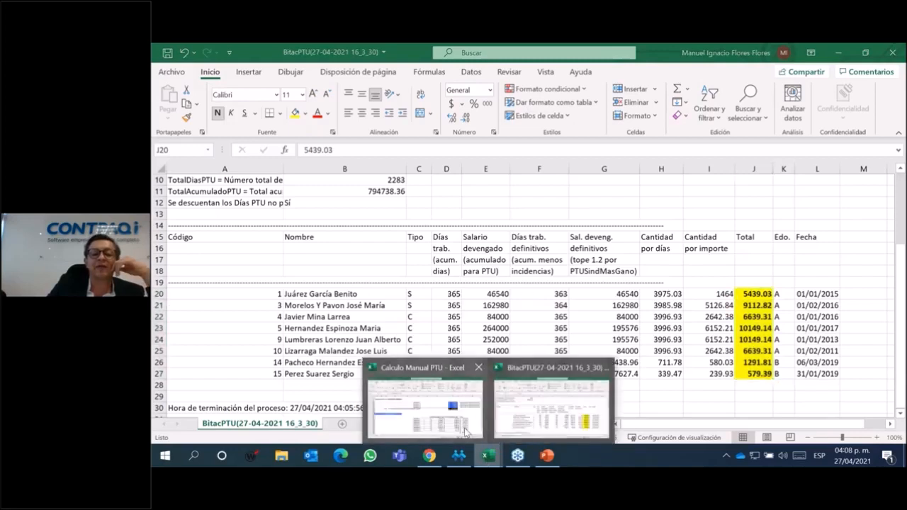
left_click(424, 404)
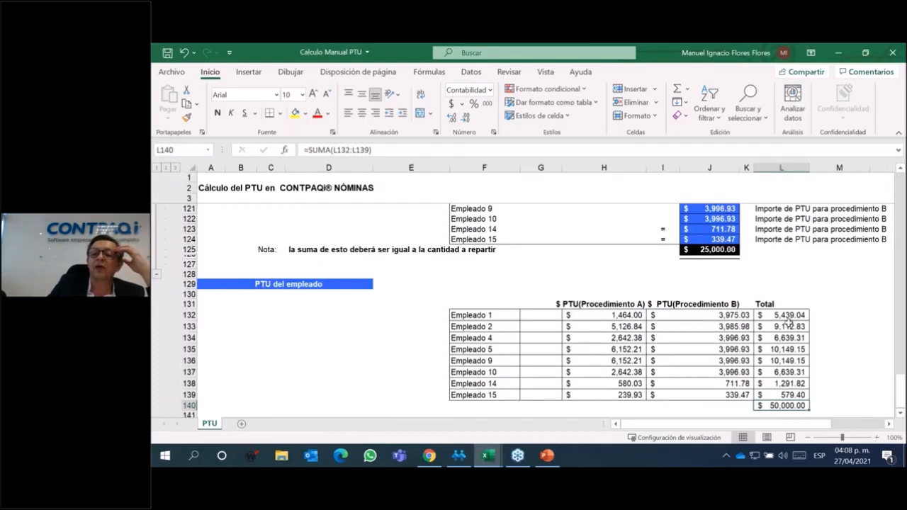
left_click(785, 314)
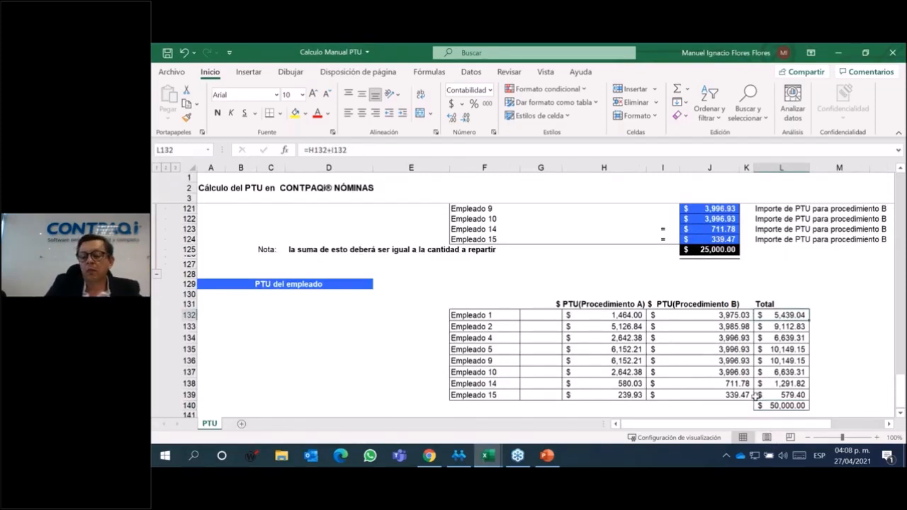
key("shift+Down")
key("shift+Down")
key("shift+Down")
key("shift+Down")
key("shift+Down")
key("shift+Down")
key("shift+Down")
key("shift+Down")
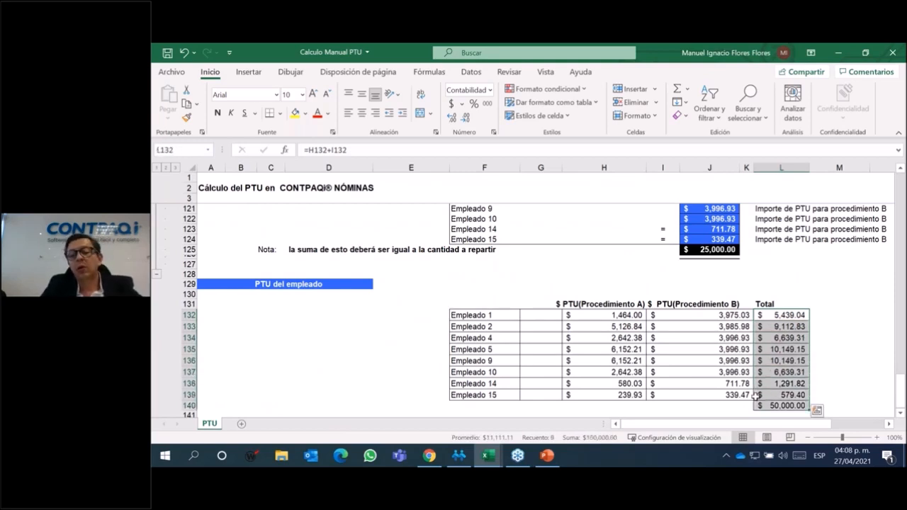
key("ctrl+c")
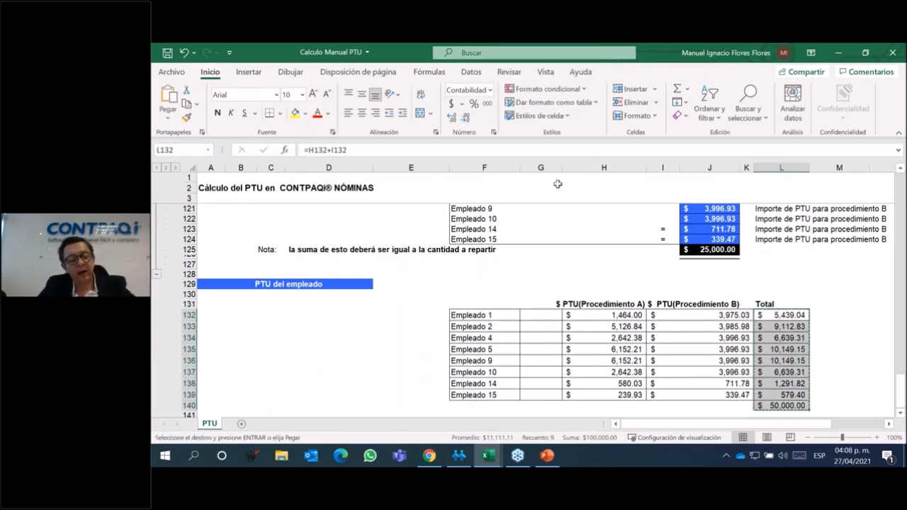
key("alt+Tab")
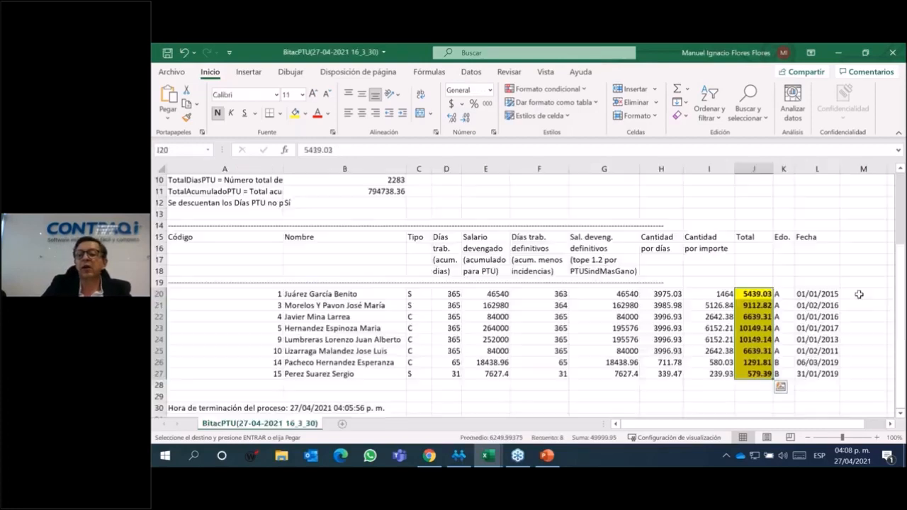
left_click(859, 293)
Try a regular paste of the copied totals at M20 and undo it.
key("Return")
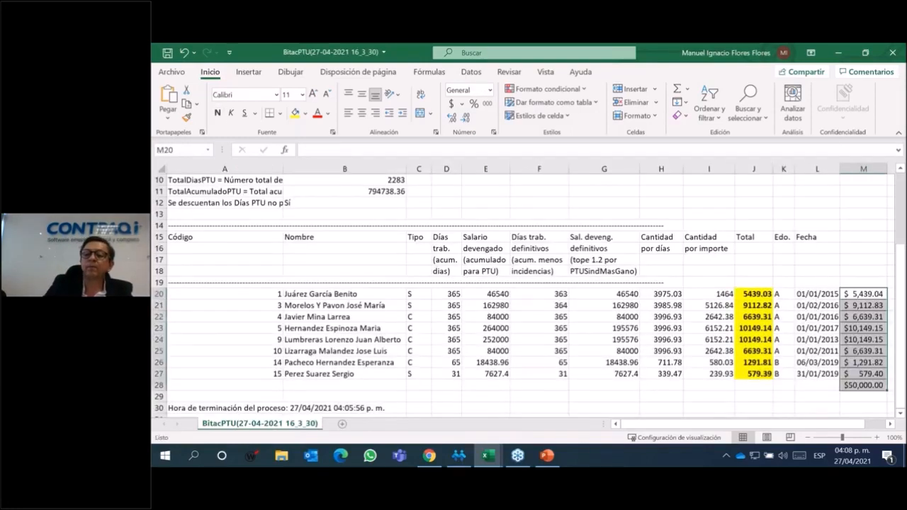
key("alt+e")
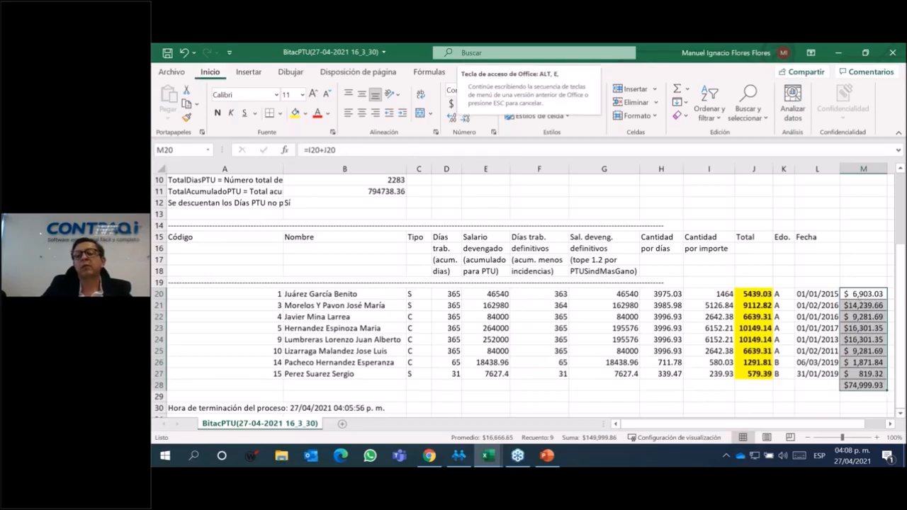
key("Escape")
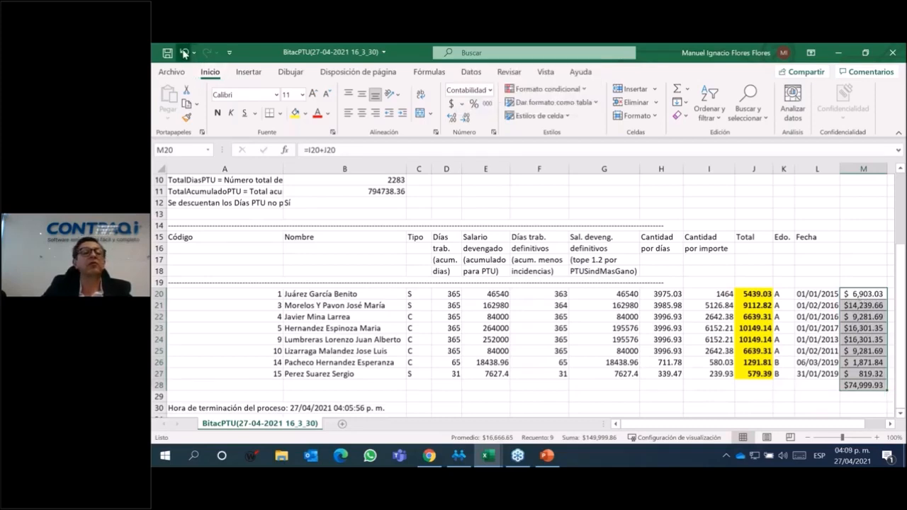
left_click(183, 53)
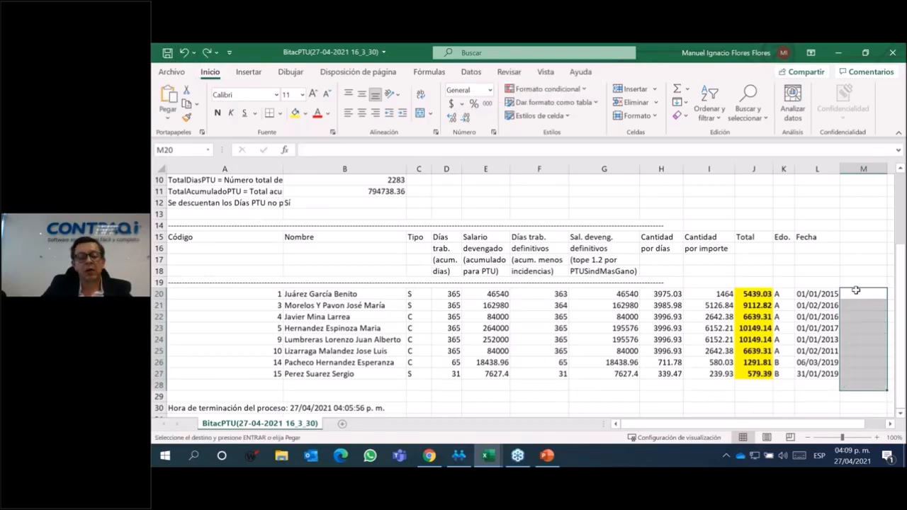
Paste the copied totals as values only into M20:M28 and give them the thousands-separator format.
key("ctrl+alt+v")
key("v")
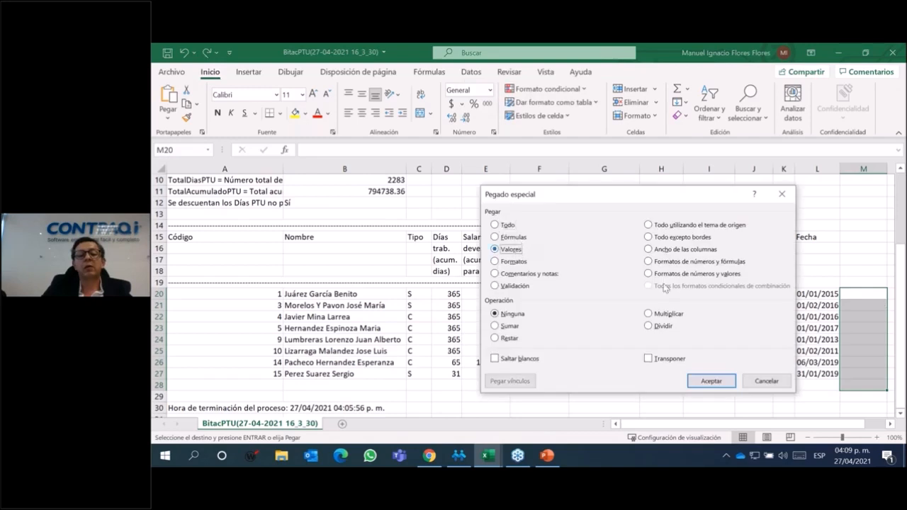
left_click(711, 382)
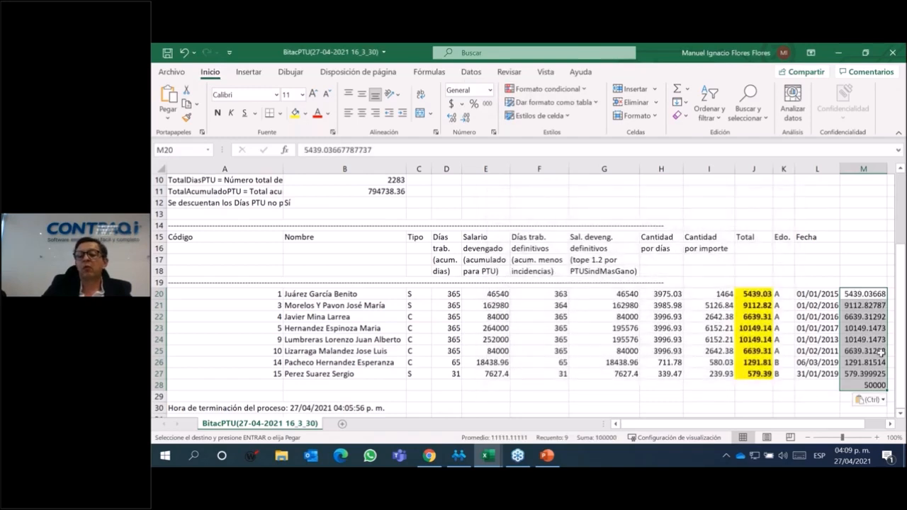
left_click(487, 104)
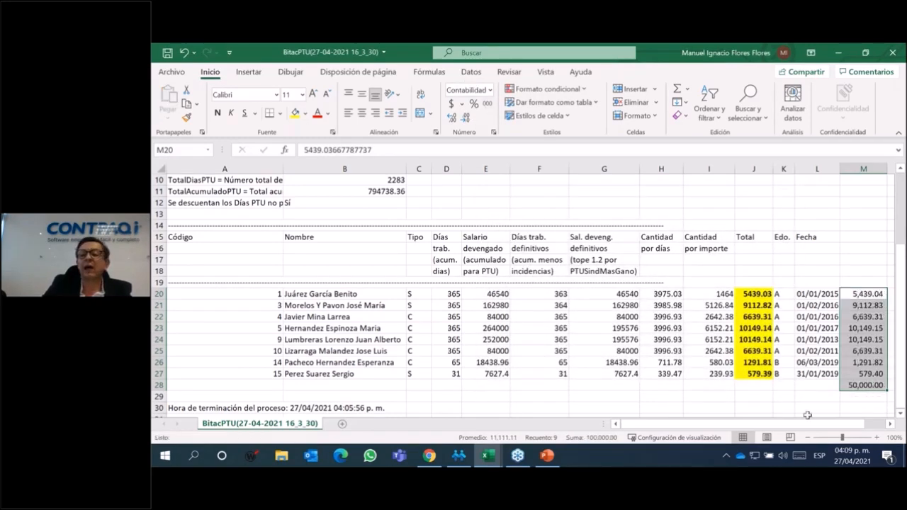
Enter the difference formula +J20-M20 in N20 and fill it down to N30.
left_click(890, 424)
left_click_drag(635, 293, 640, 373)
left_click_drag(751, 304, 752, 385)
left_click(787, 292)
type("+")
key("Left")
key("Left")
key("Left")
key("Left")
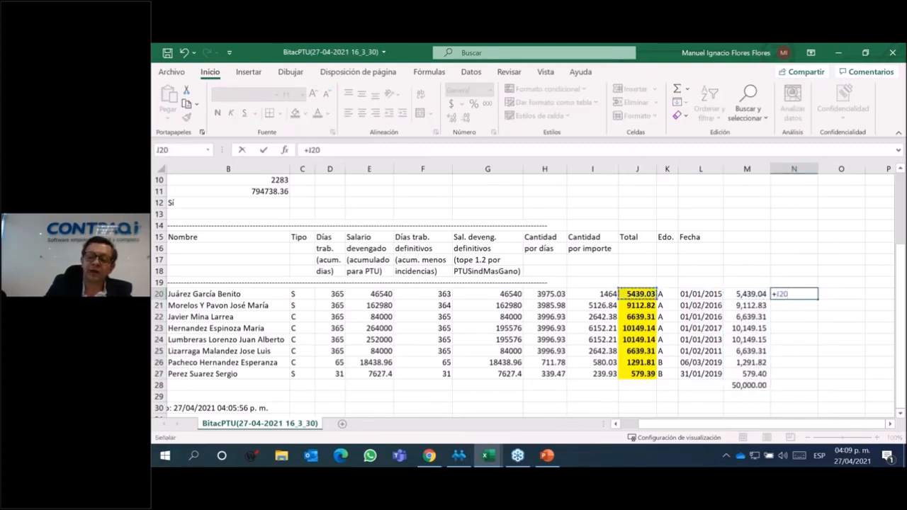
type("-")
key("Left")
key("Return")
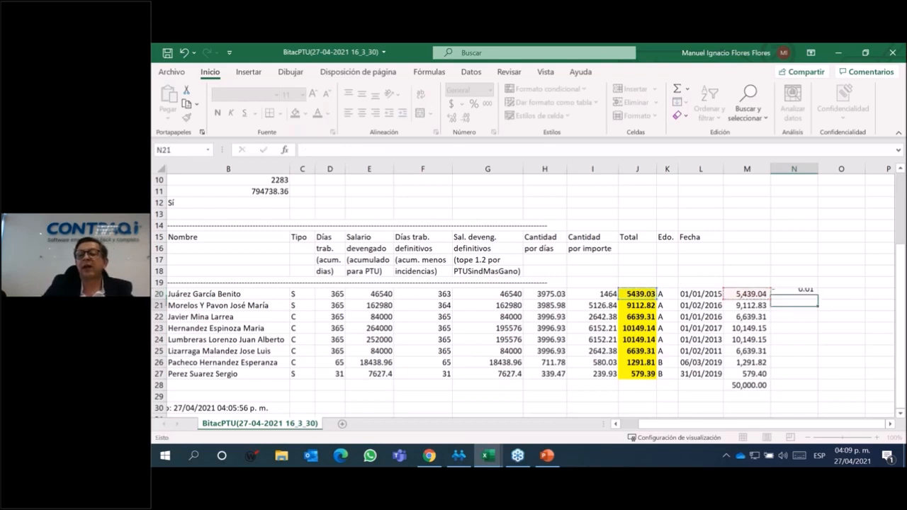
key("Up")
left_click_drag(819, 300, 794, 410)
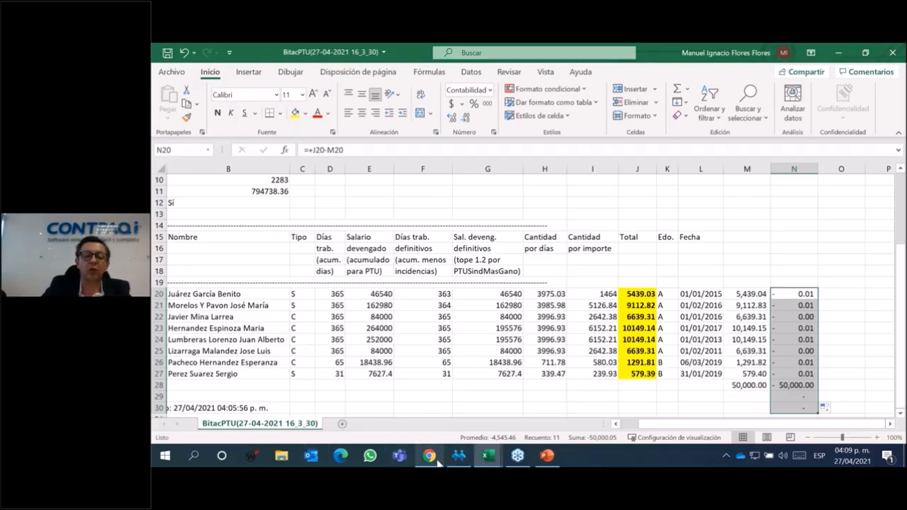
Switch to CONTPAQi Nóminas and close the Bitácora PTU window.
mouse_move(457, 462)
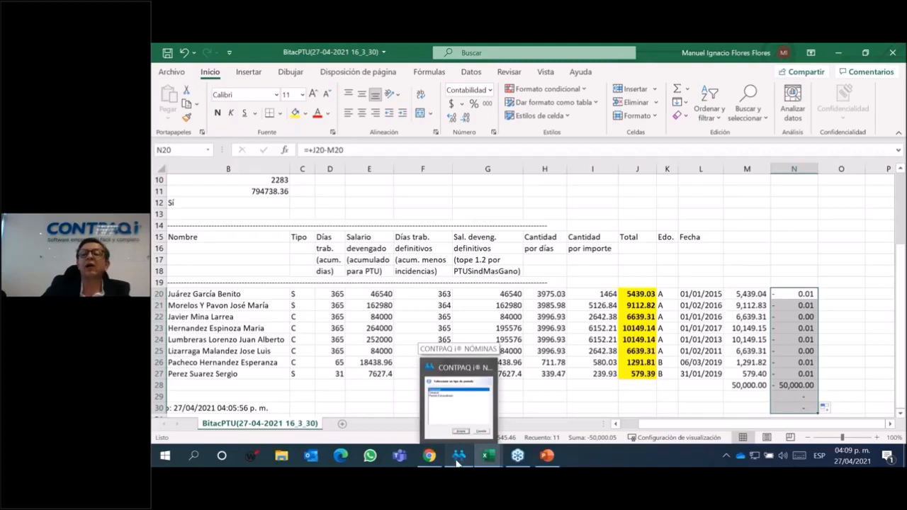
left_click(458, 462)
left_click(894, 51)
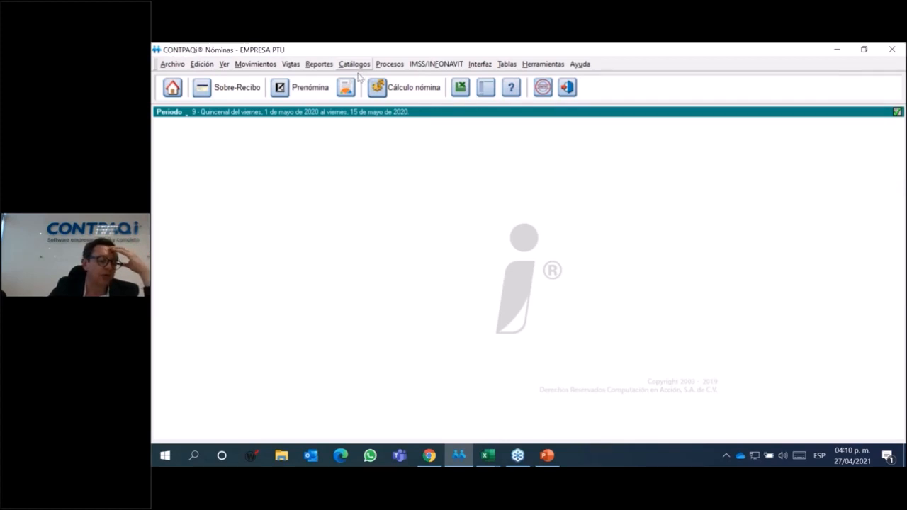
Review the period 9 pay slip of the first employee, with its Reparto de utilidades and I.S.R. Art142 amounts, and close it.
left_click(243, 91)
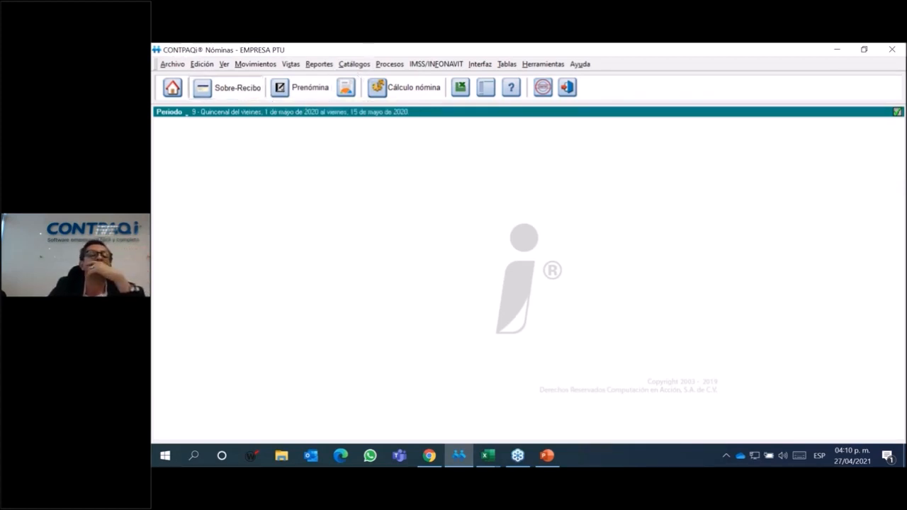
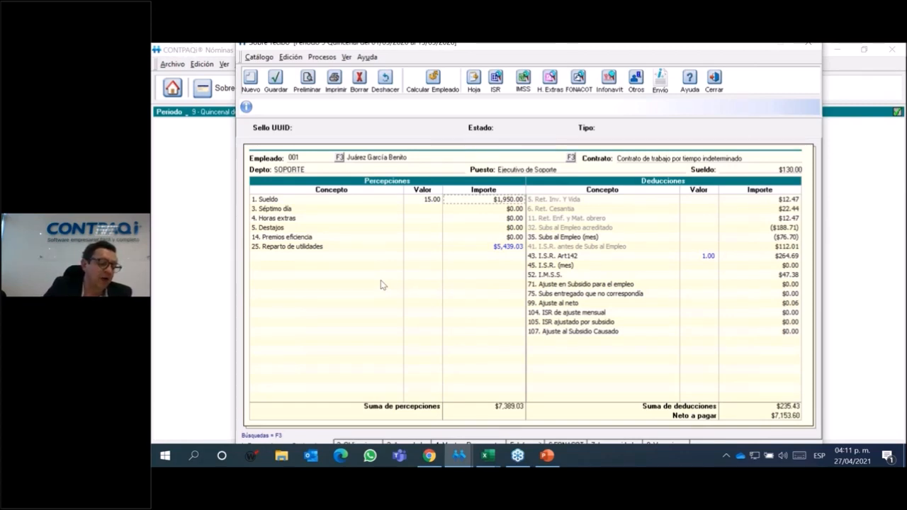
left_click(810, 48)
Open the concept catalogue and display the Importe 1 settings of the perception Reparto de utilidades.
left_click(354, 64)
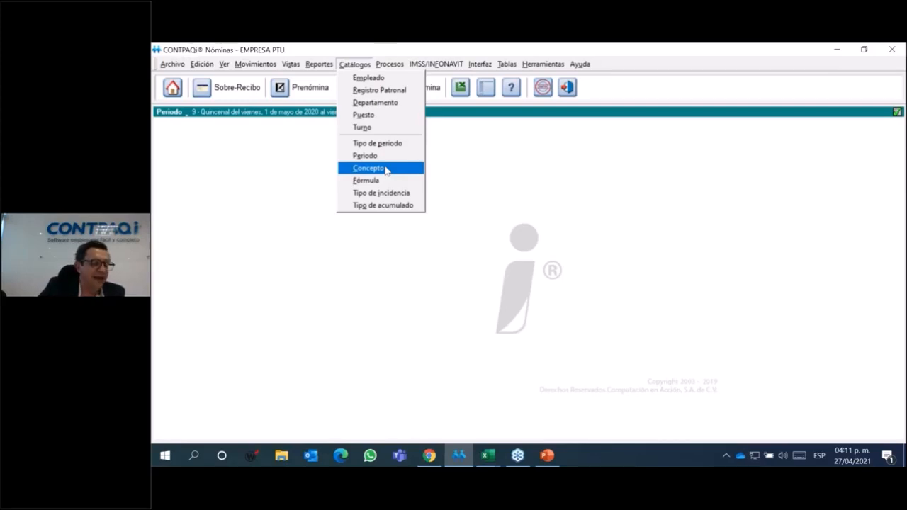
left_click(381, 169)
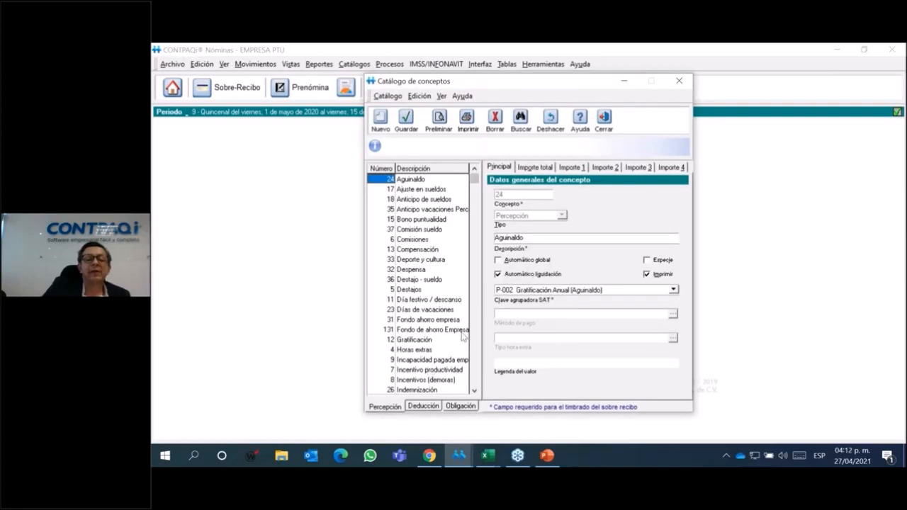
left_click(572, 167)
left_click(477, 367)
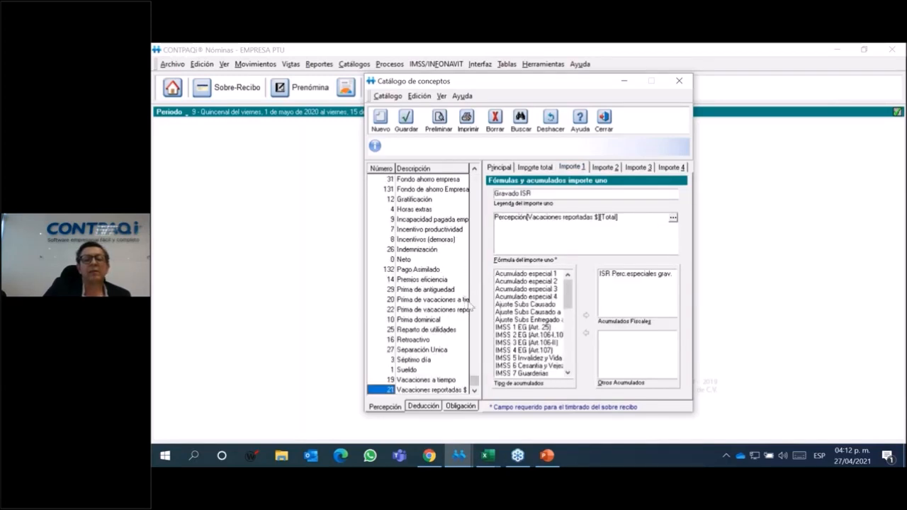
left_click(473, 351)
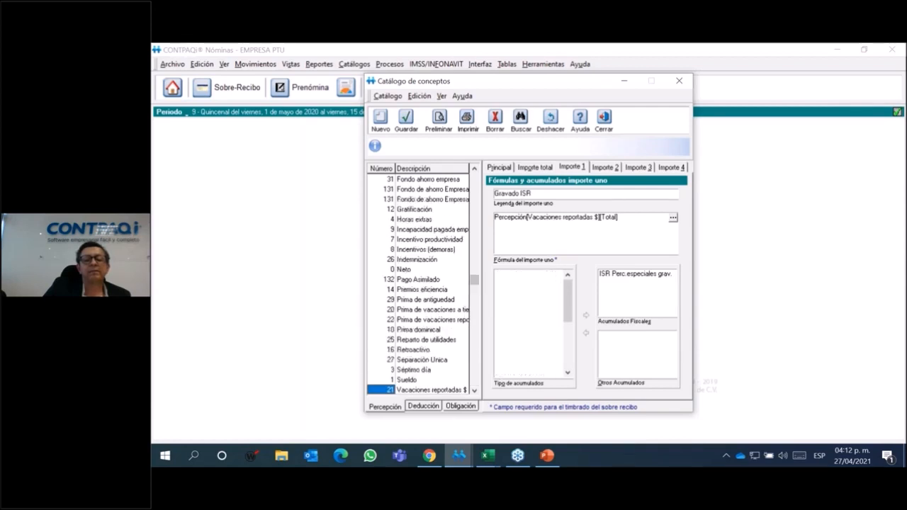
left_click(436, 347)
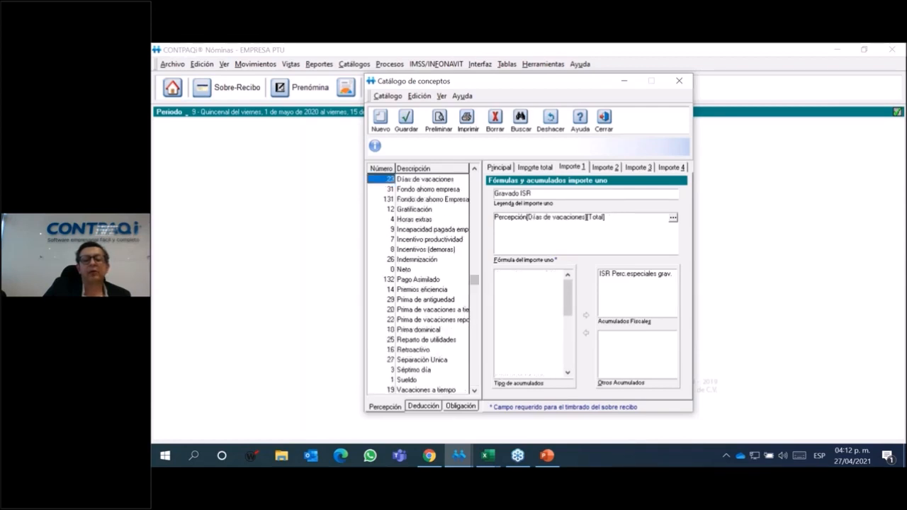
left_click(439, 340)
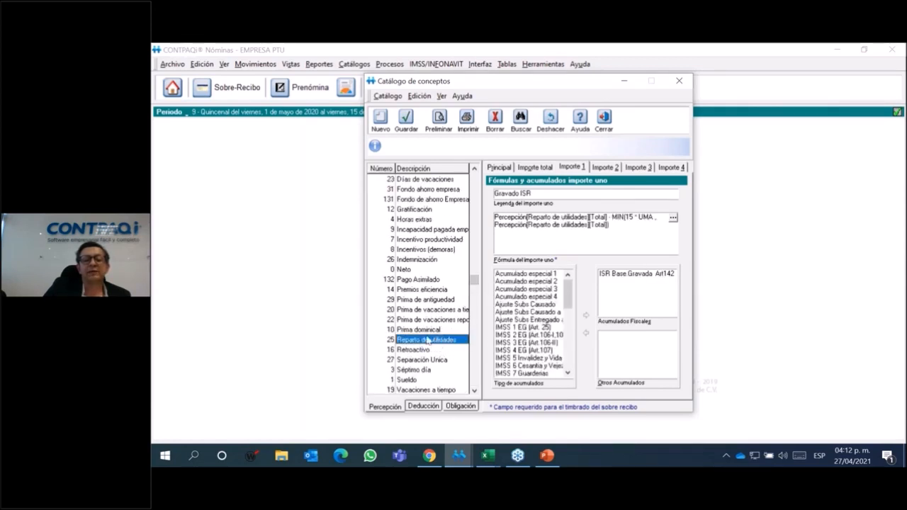
Replace ISR Base Gravada Art142 with ISR Base Gravada in the concept's fiscal accumulators, save it and close the catalogue.
left_click(637, 275)
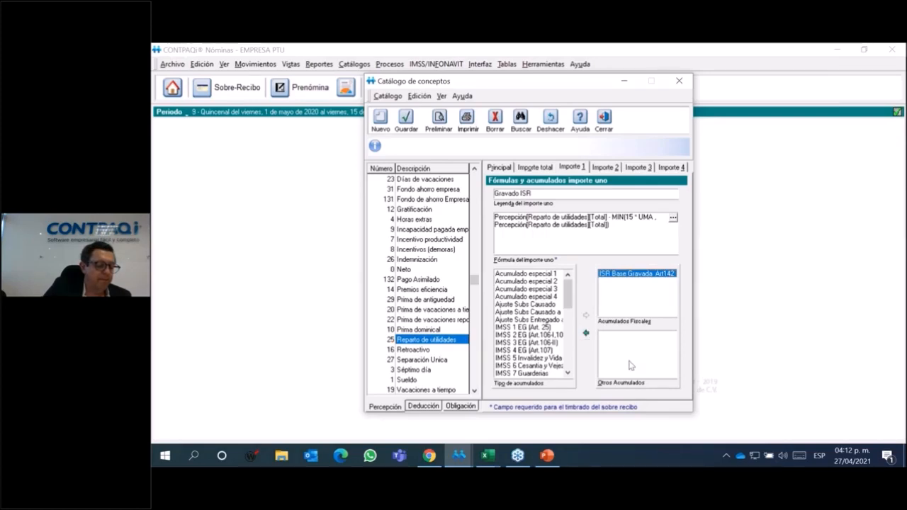
left_click(586, 334)
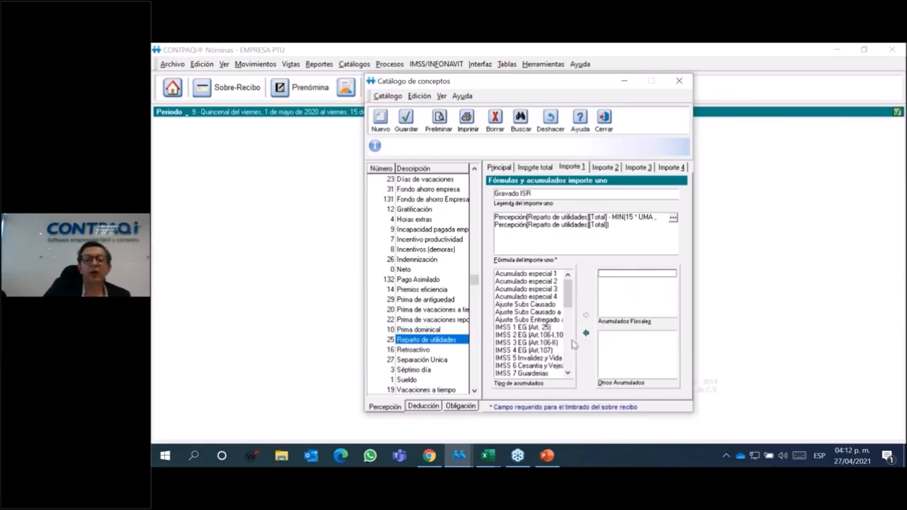
scroll(569, 369, "down", 3)
scroll(569, 369, "down", 2)
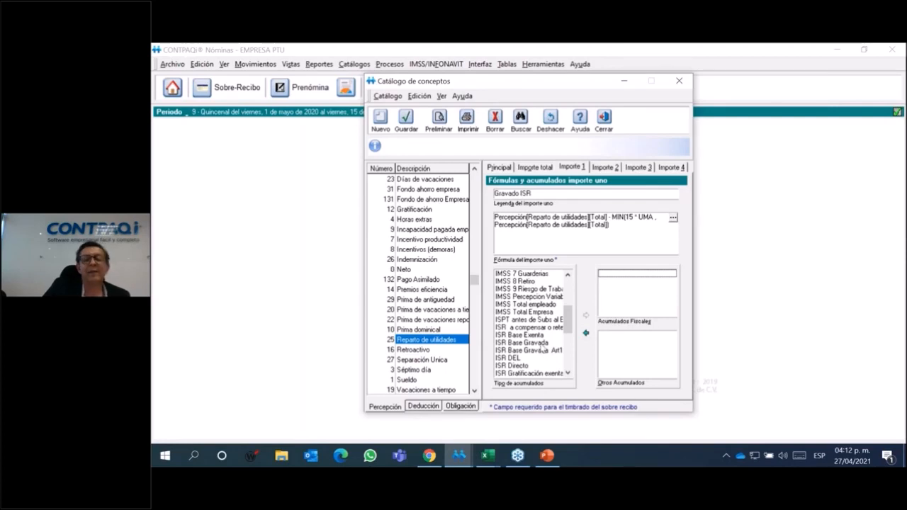
left_click(542, 344)
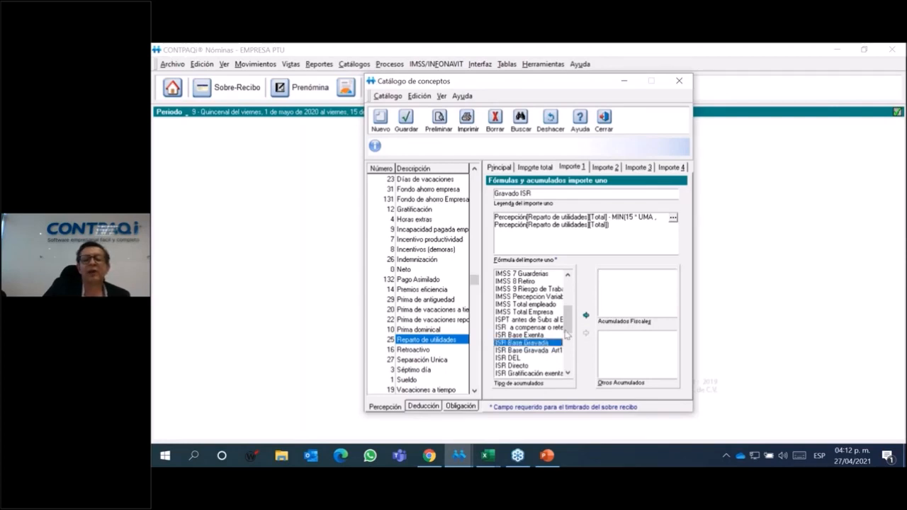
left_click(587, 316)
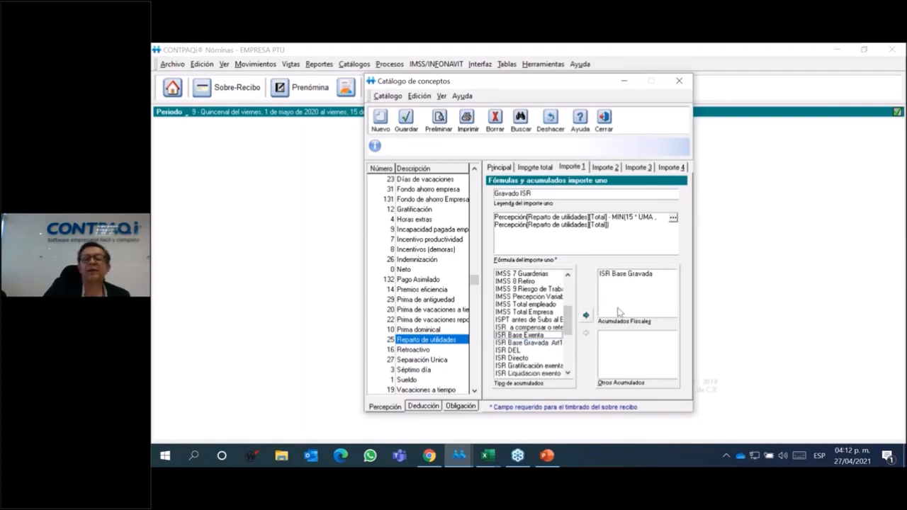
left_click(408, 121)
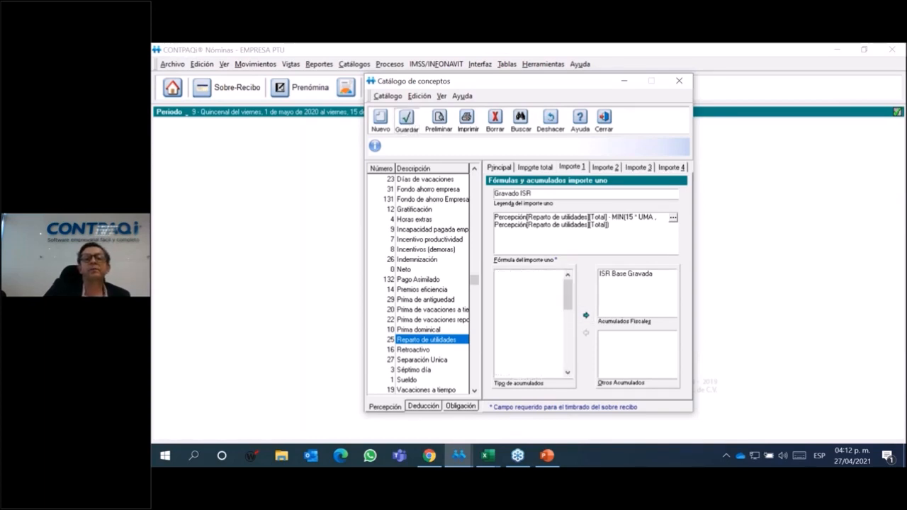
left_click(603, 120)
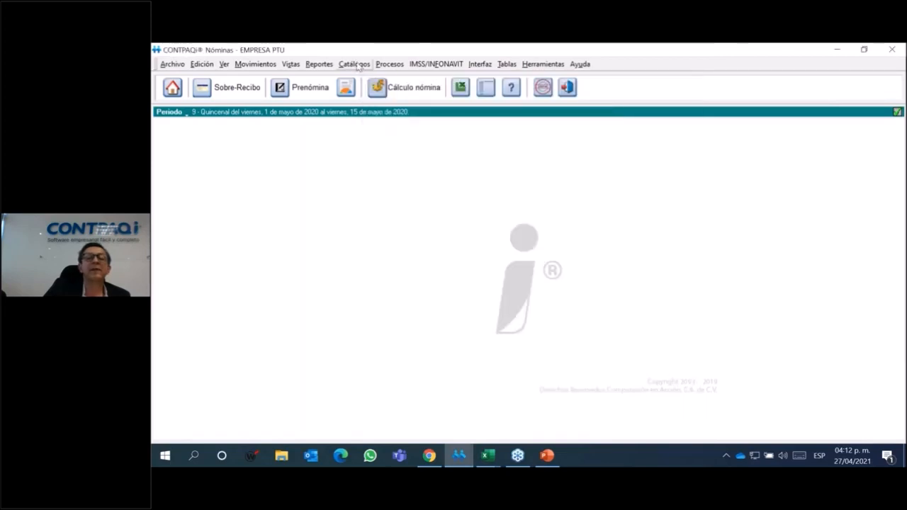
Run the profit-sharing calculation with 50000 to distribute, calculating all employees of the period, and close the PTU log.
left_click(389, 64)
left_click(415, 120)
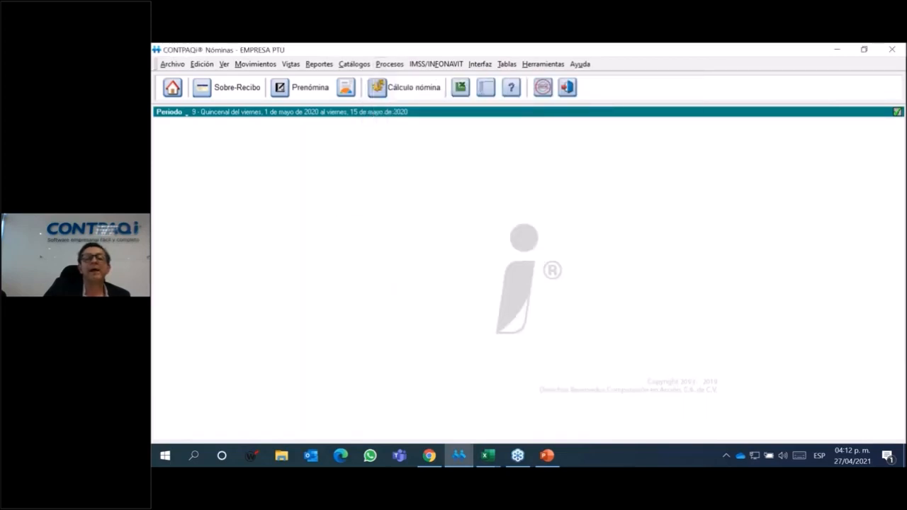
type("50000")
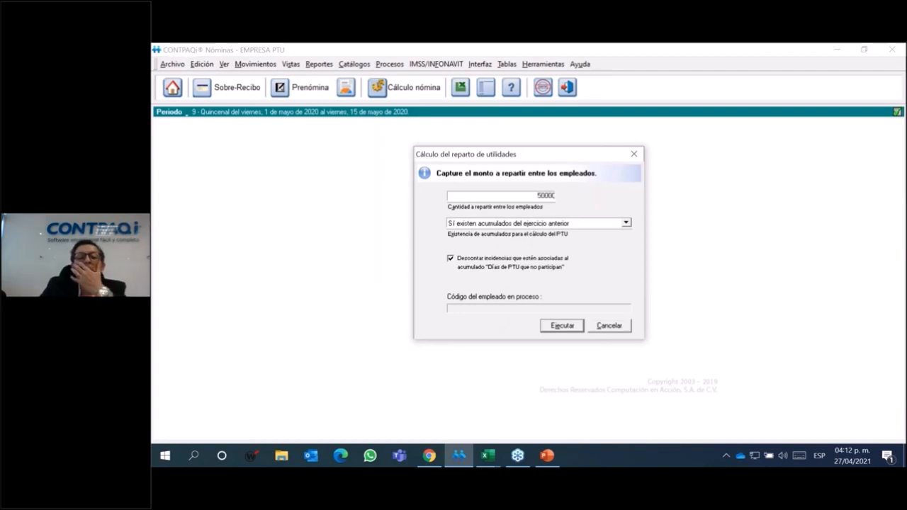
left_click(571, 328)
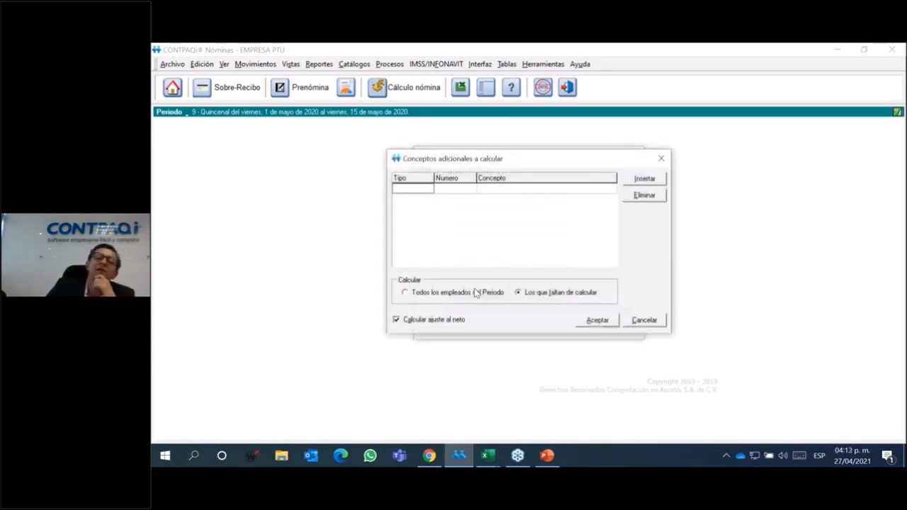
left_click(426, 293)
left_click(597, 320)
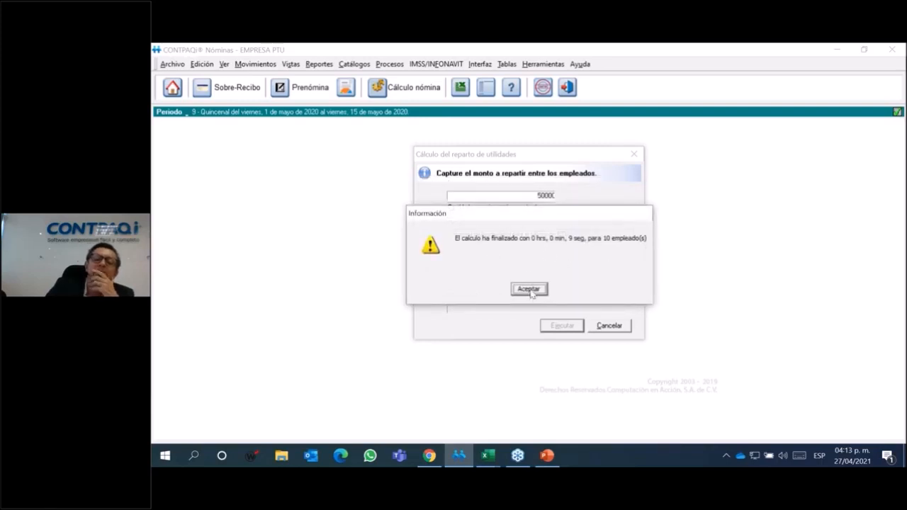
left_click(529, 290)
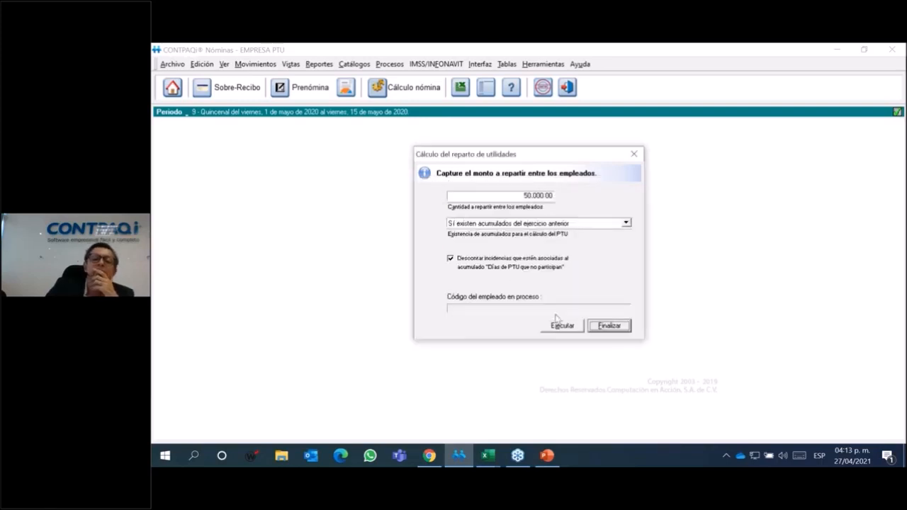
left_click(609, 327)
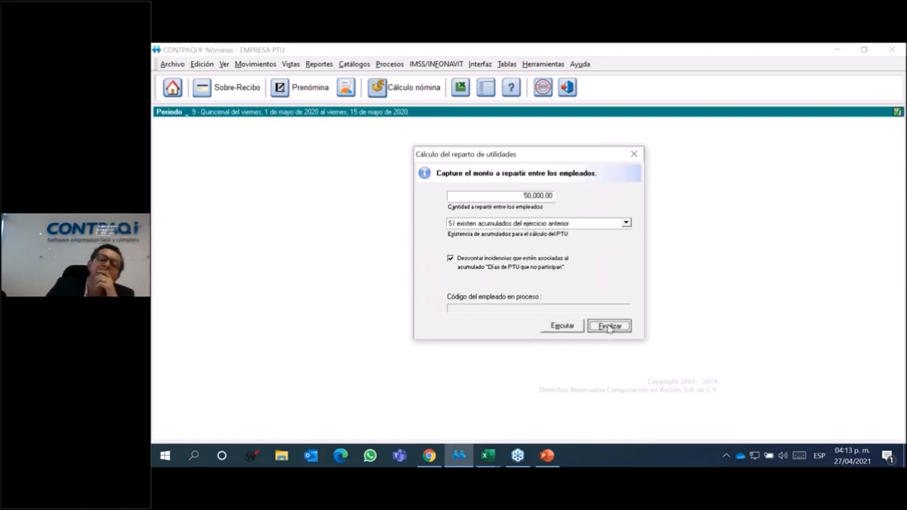
left_click(508, 290)
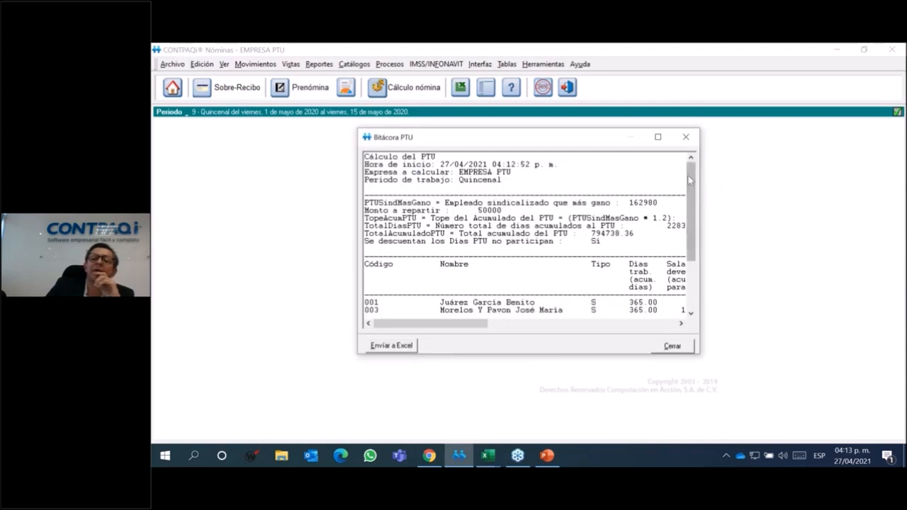
left_click(687, 139)
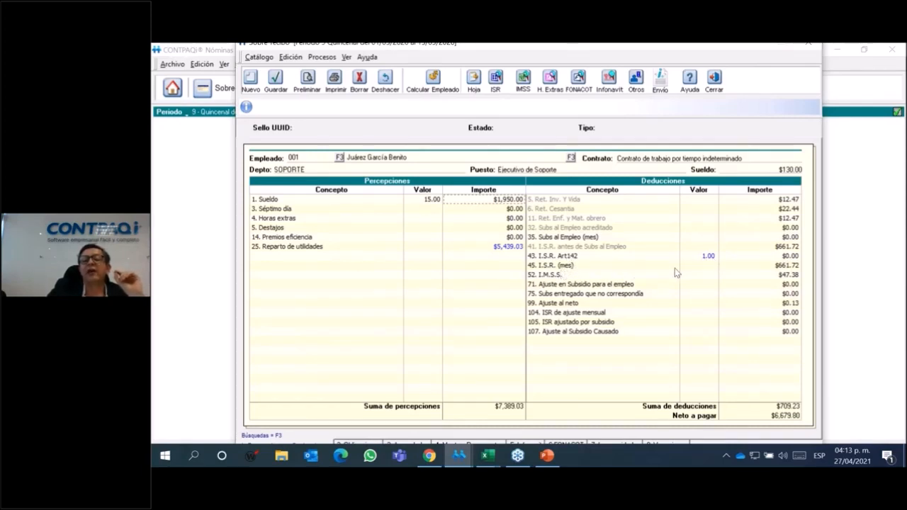
Check the I.S.R. (mes) amount on the first employee's recalculated pay slip and close it.
left_click(765, 268)
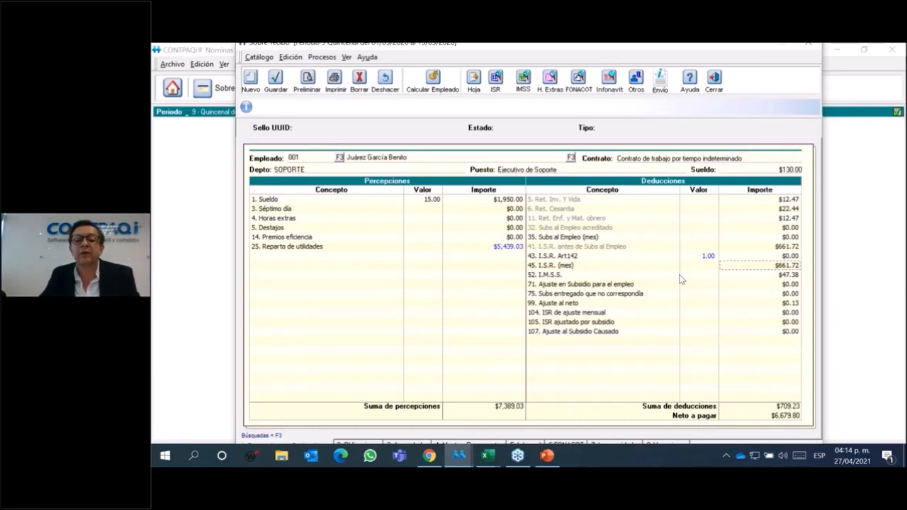
left_click(809, 43)
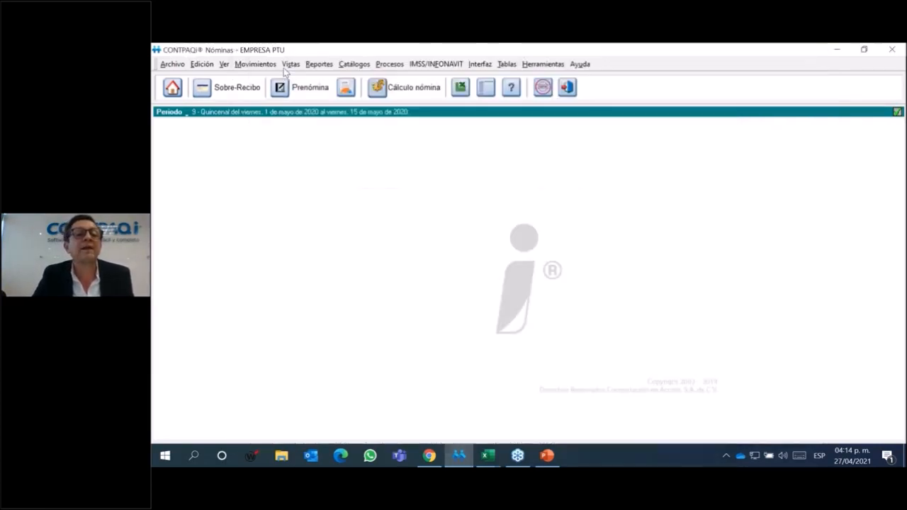
Reopen the concept catalogue and select Reparto de utilidades with its Importe 1 formulas and accumulators shown.
left_click(354, 64)
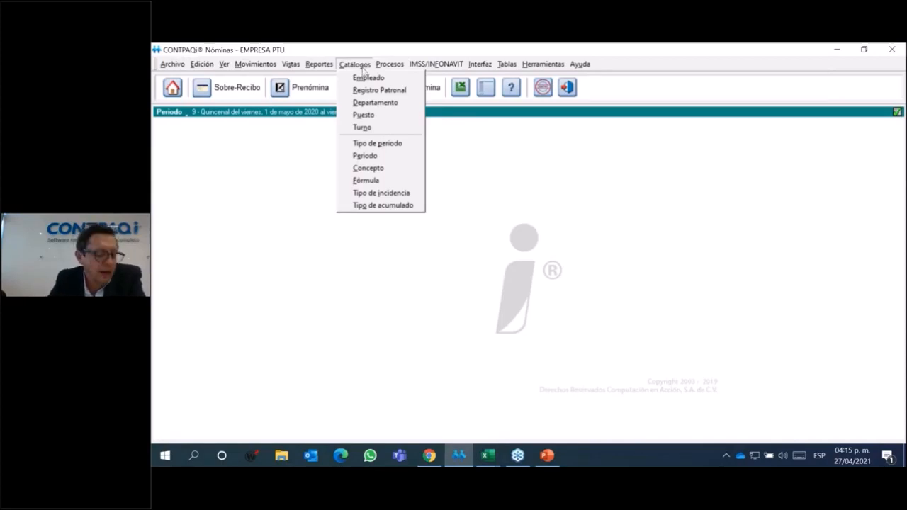
left_click(381, 169)
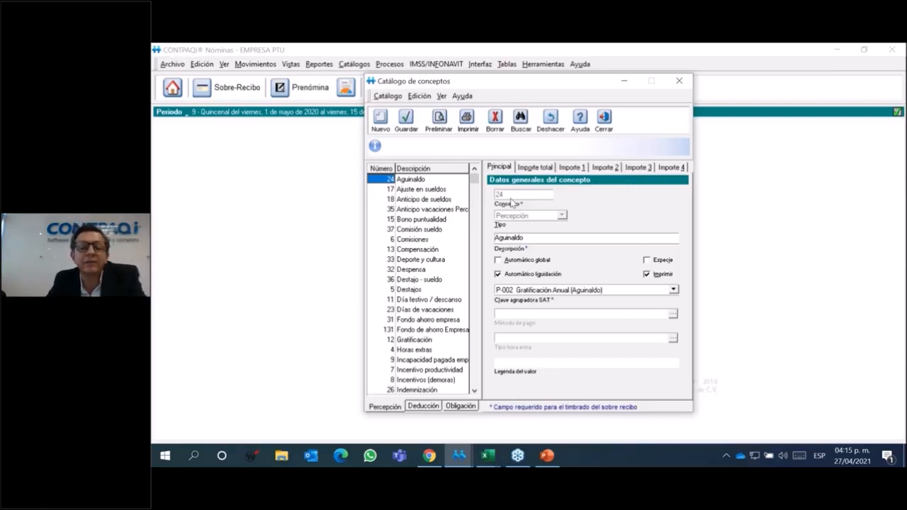
left_click(572, 167)
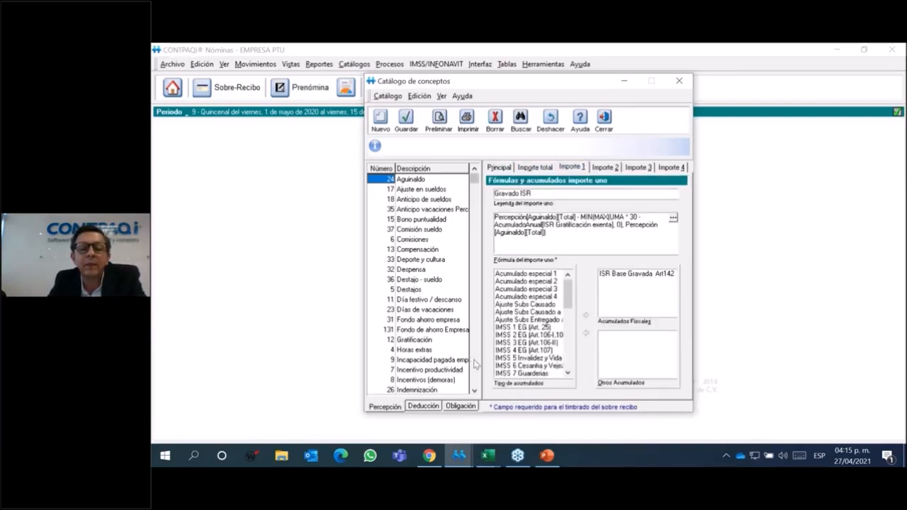
scroll(426, 284, "down", 5)
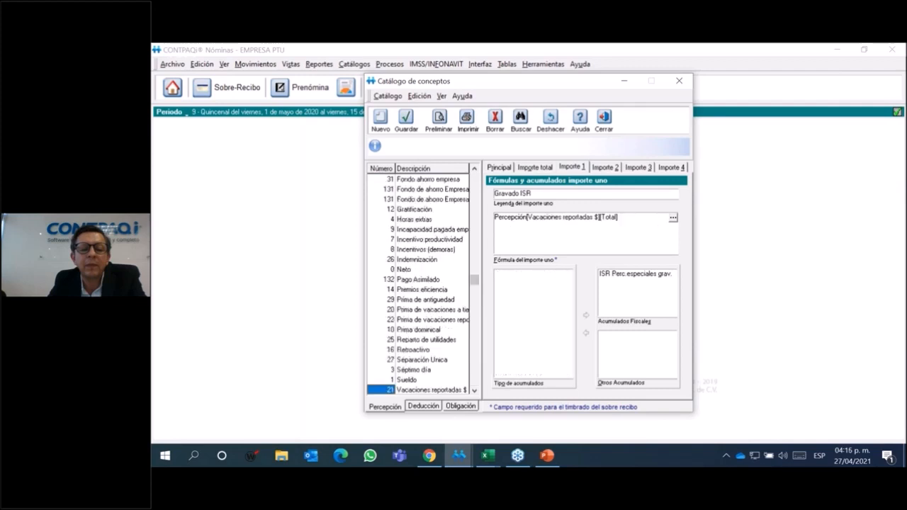
scroll(425, 284, "up", 1)
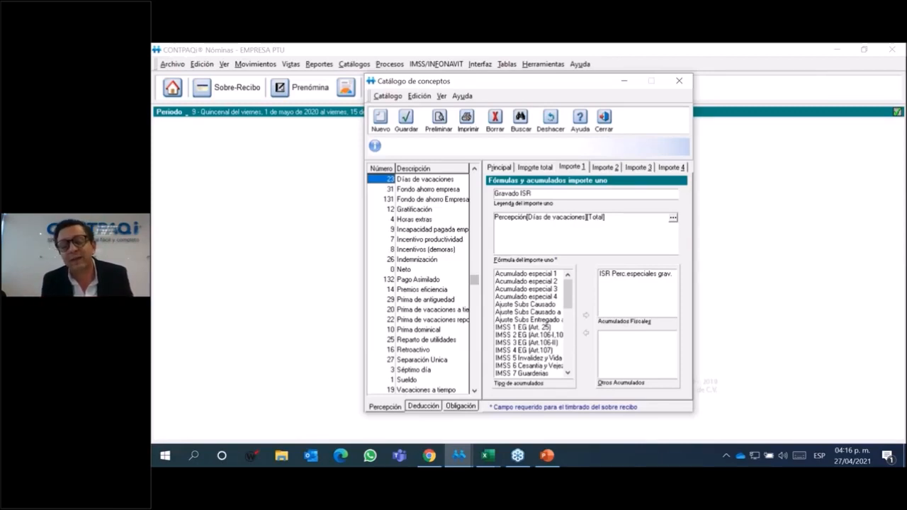
left_click(474, 391)
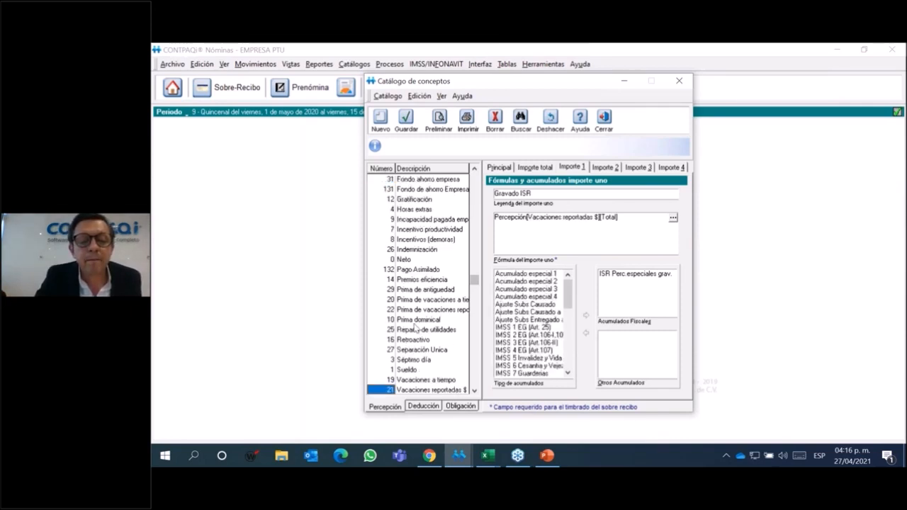
left_click(429, 329)
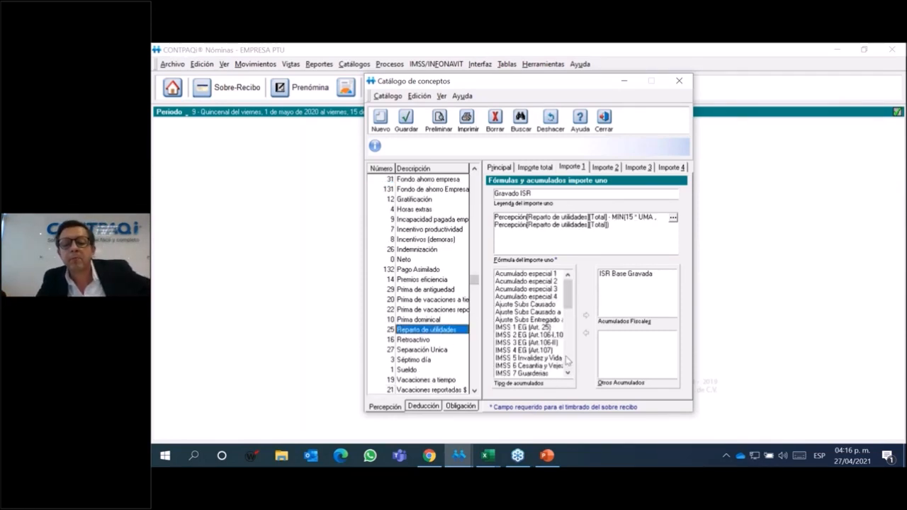
Replace ISR Base Gravada with ISR Base Gravada Art142 in the concept's fiscal accumulators, save it and close the catalogue.
left_click(627, 275)
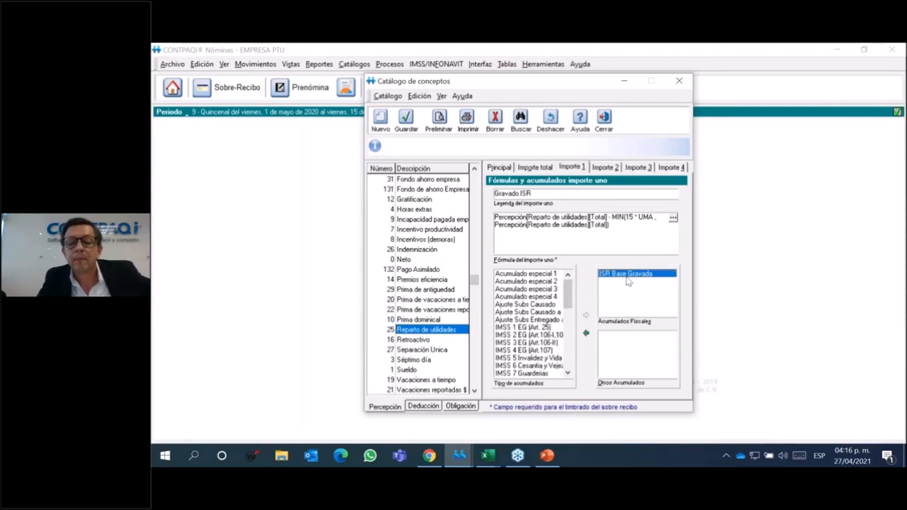
left_click(586, 333)
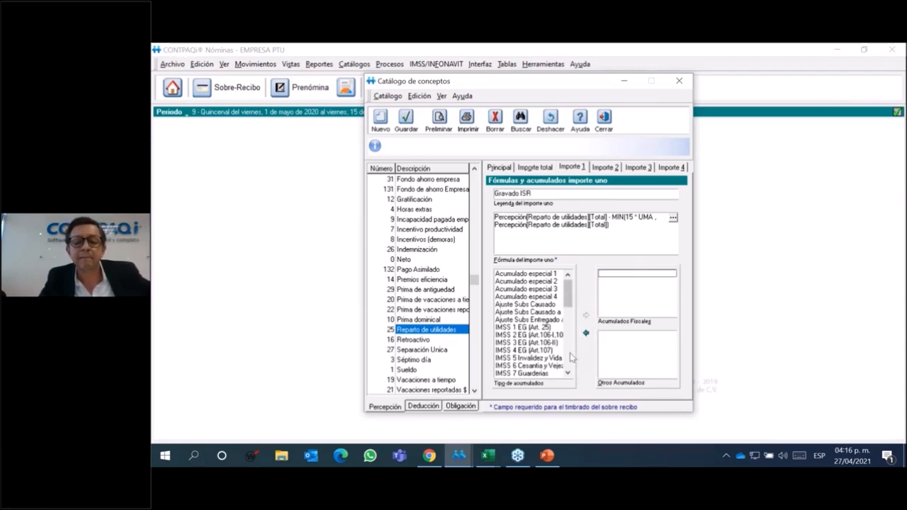
left_click(571, 358)
left_click(560, 350)
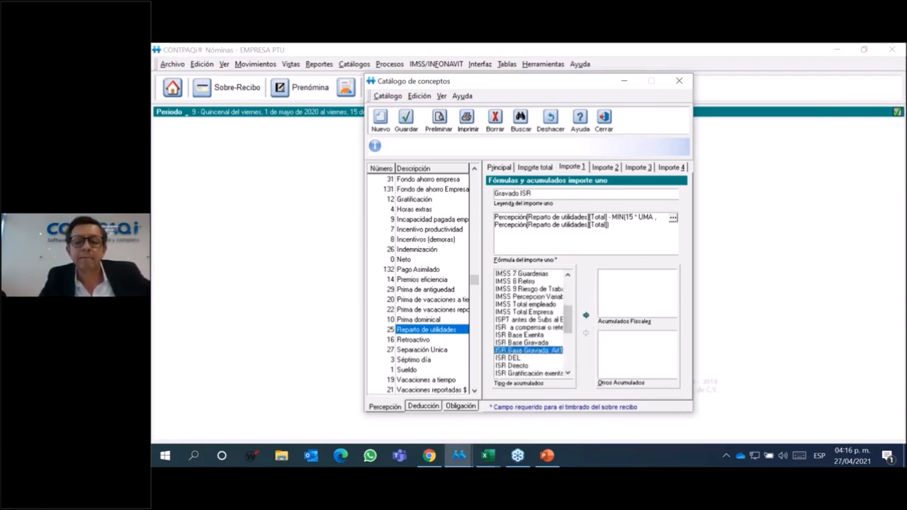
left_click(588, 316)
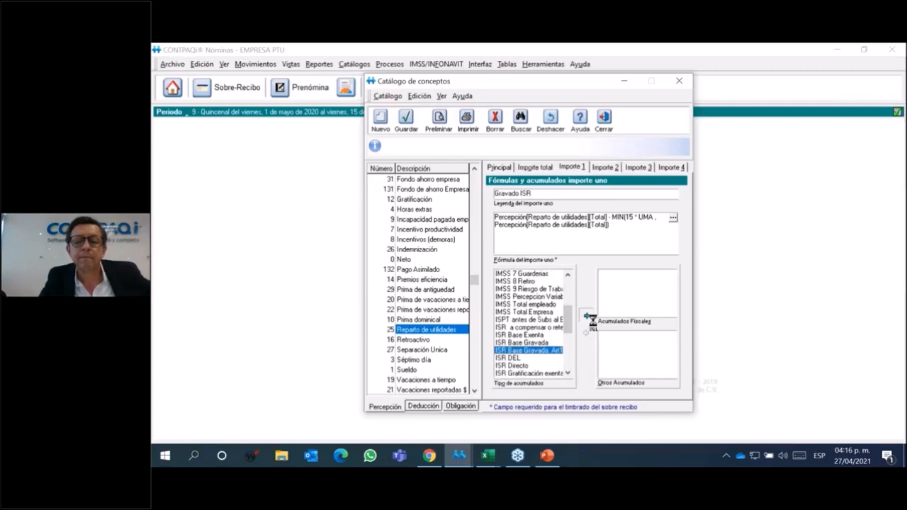
left_click(415, 126)
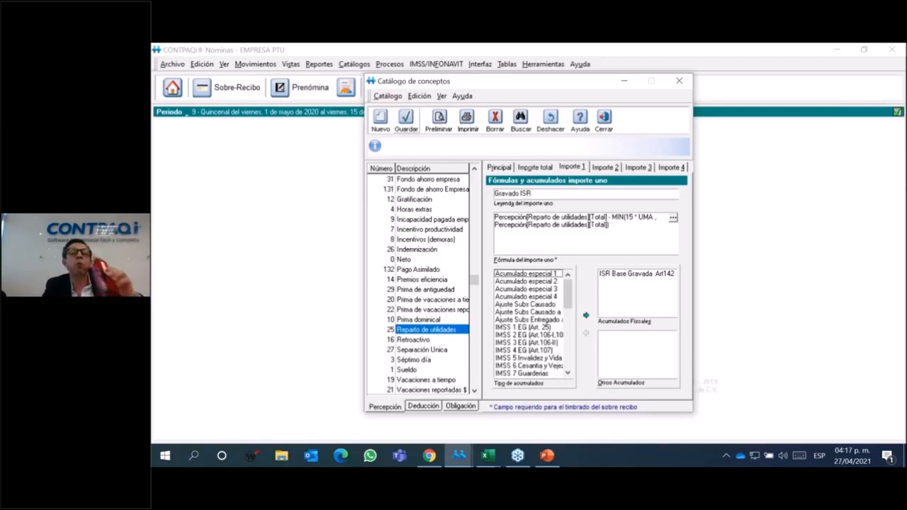
left_click(604, 119)
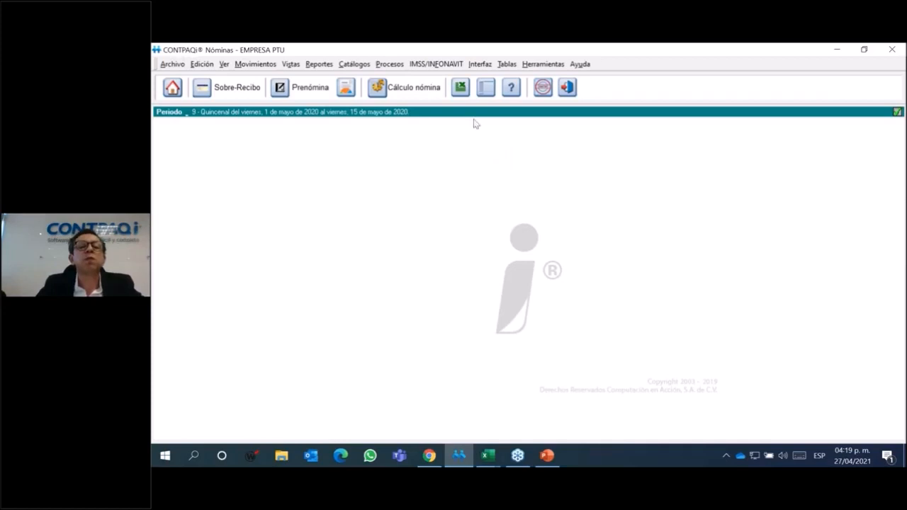
Show the vertical selection bar and open the Prenómina for the current fortnightly period.
left_click(309, 66)
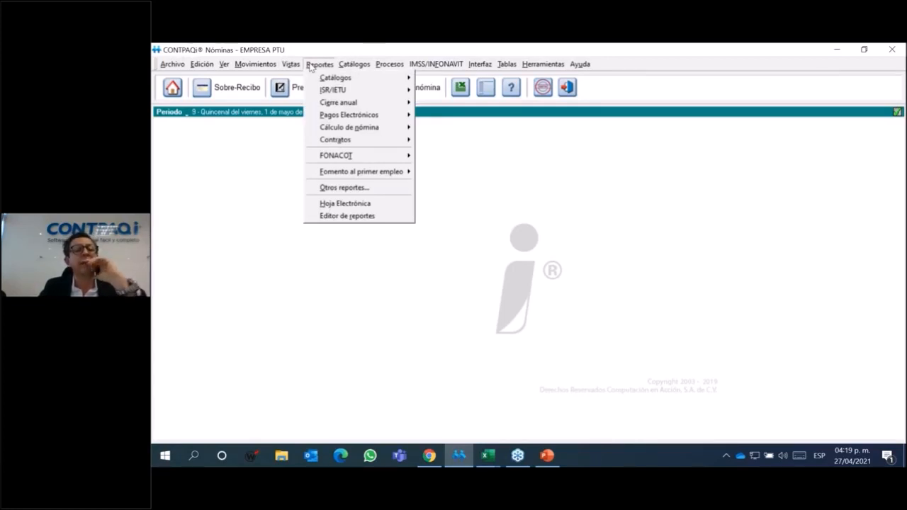
mouse_move(296, 67)
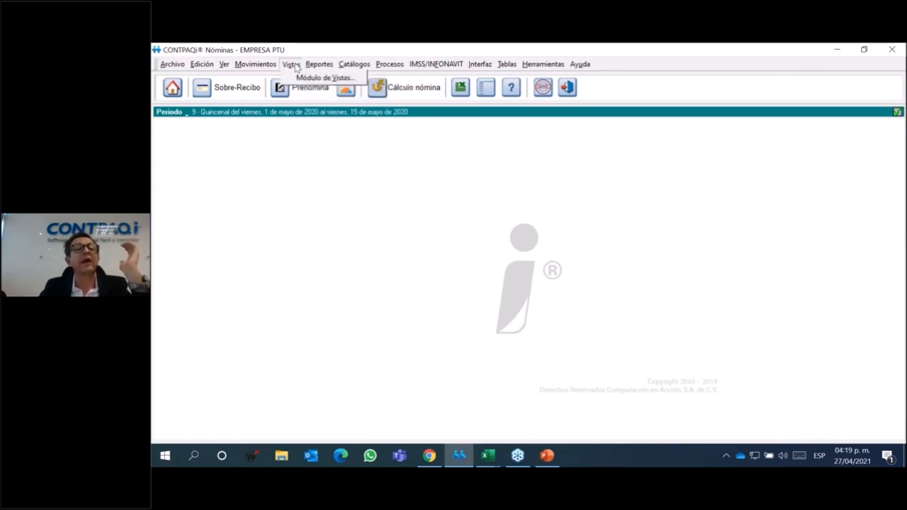
mouse_move(235, 66)
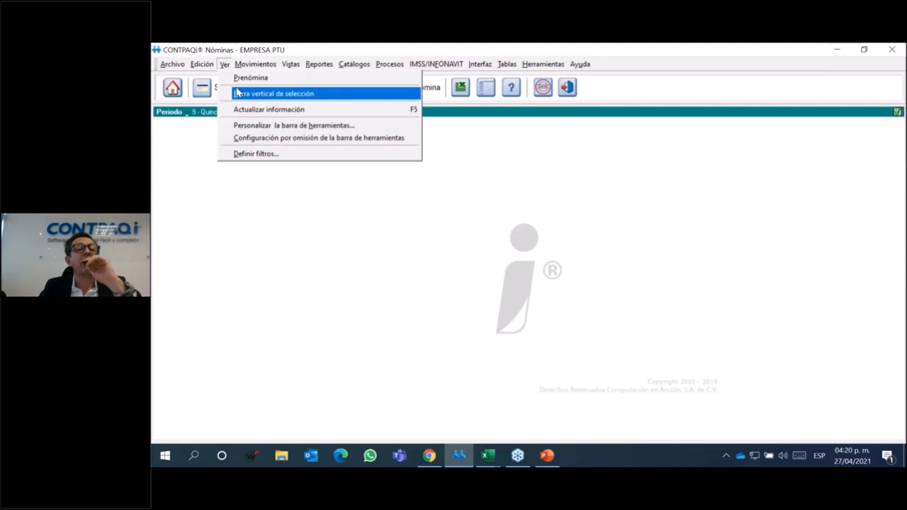
left_click(238, 93)
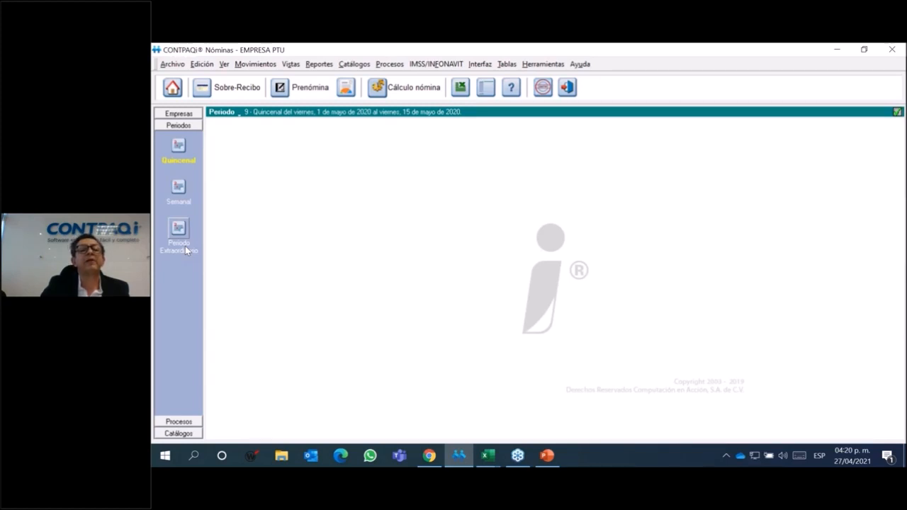
left_click(313, 90)
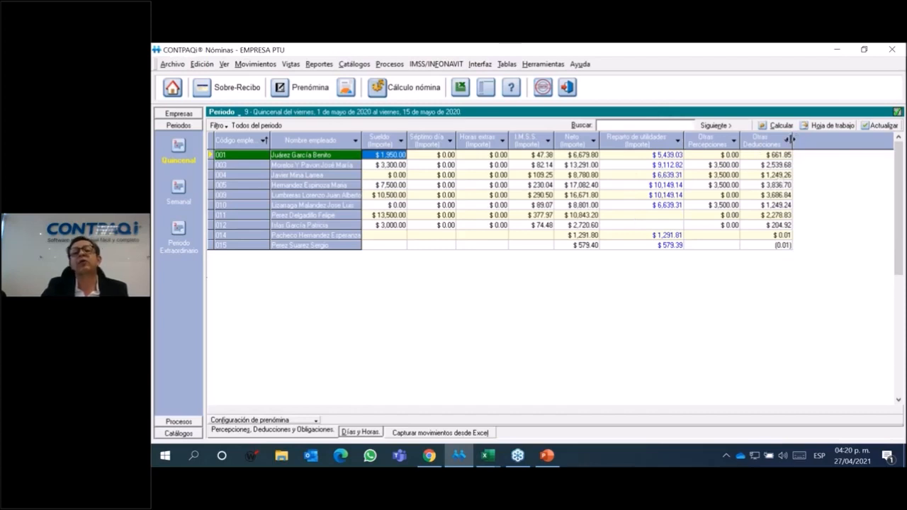
Add the I.S.R. Art142 deduction to the concepts displayed in the Prenómina and accept the configuration.
left_click(305, 421)
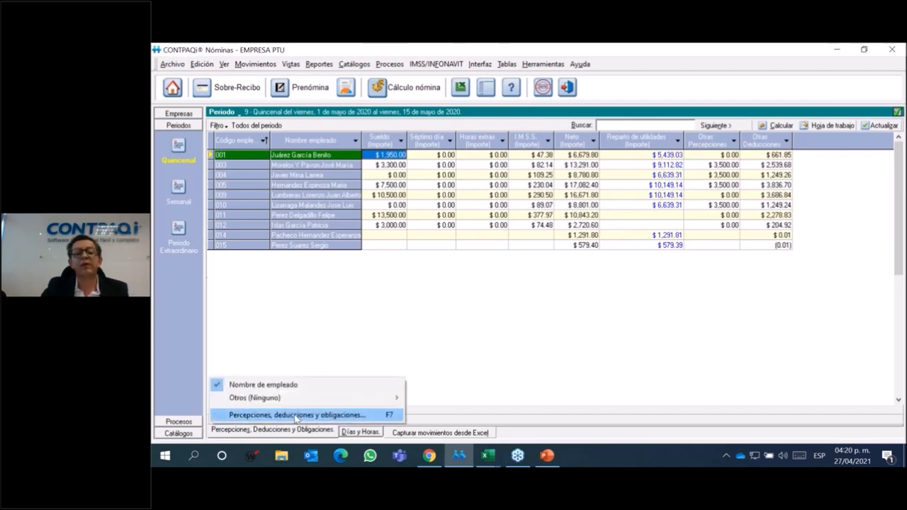
left_click(296, 416)
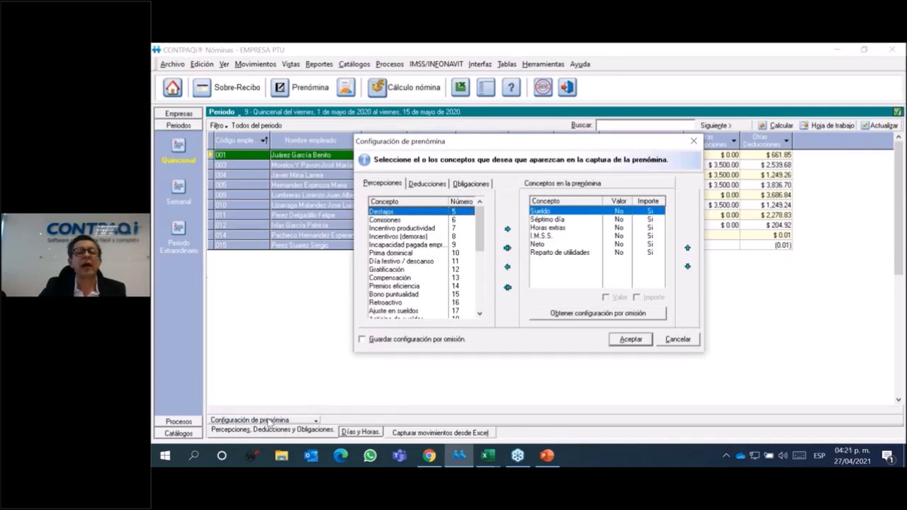
left_click(480, 301)
scroll(481, 291, "down", 5)
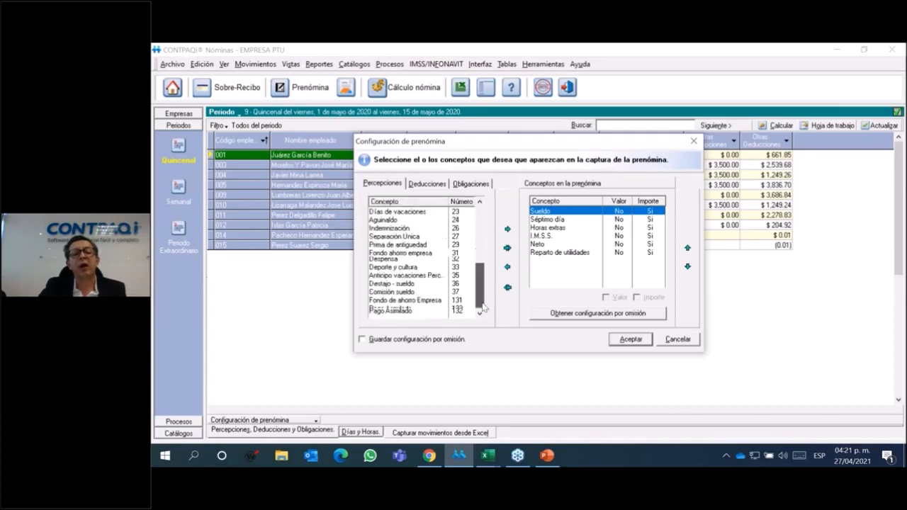
left_click(441, 184)
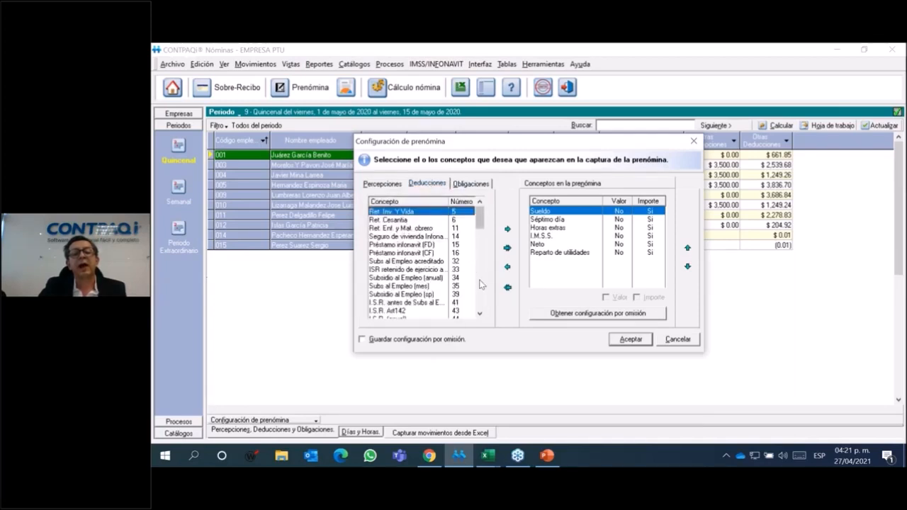
left_click(402, 311)
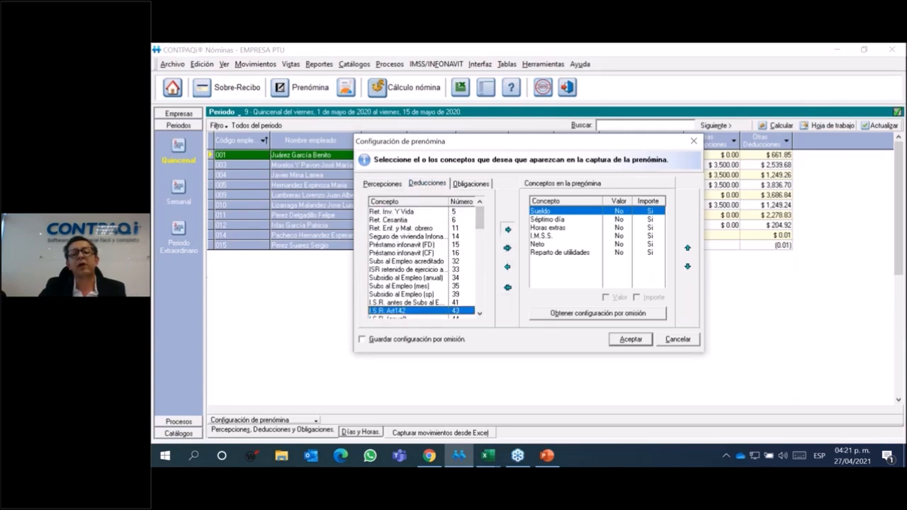
left_click(508, 229)
left_click(622, 341)
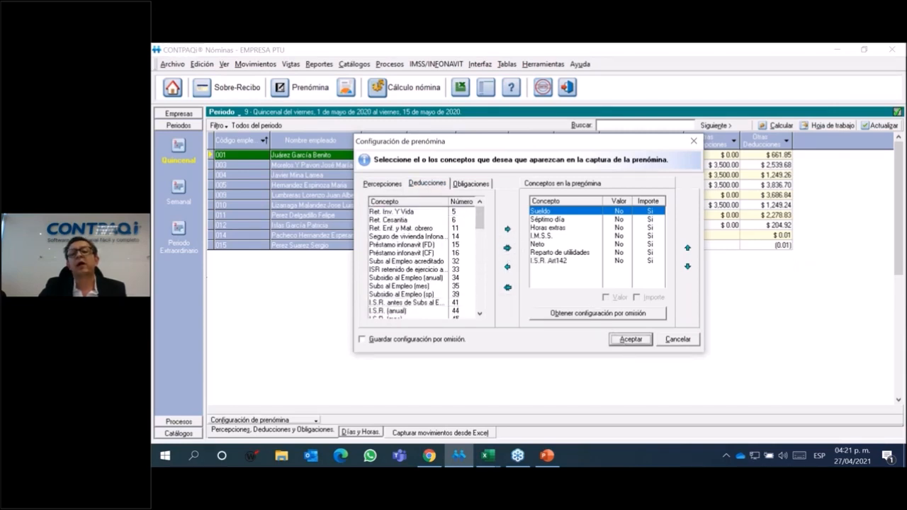
left_click(509, 291)
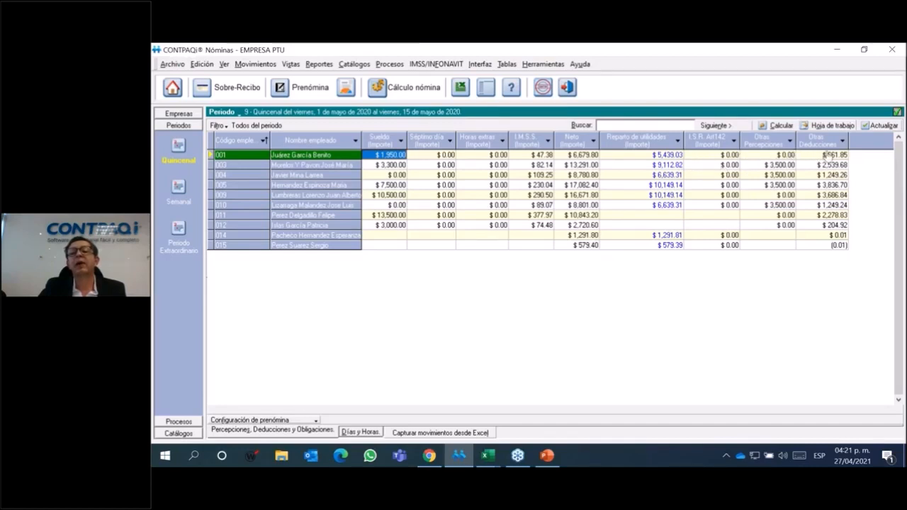
Add the I.S.R. (mes) deduction to the Prenómina concepts, accept the configuration and bring the last columns into view.
left_click(315, 421)
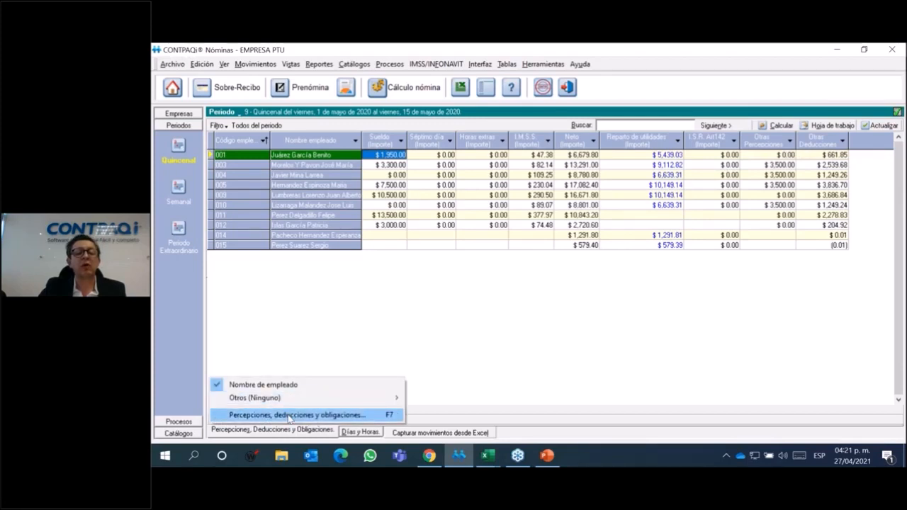
left_click(289, 417)
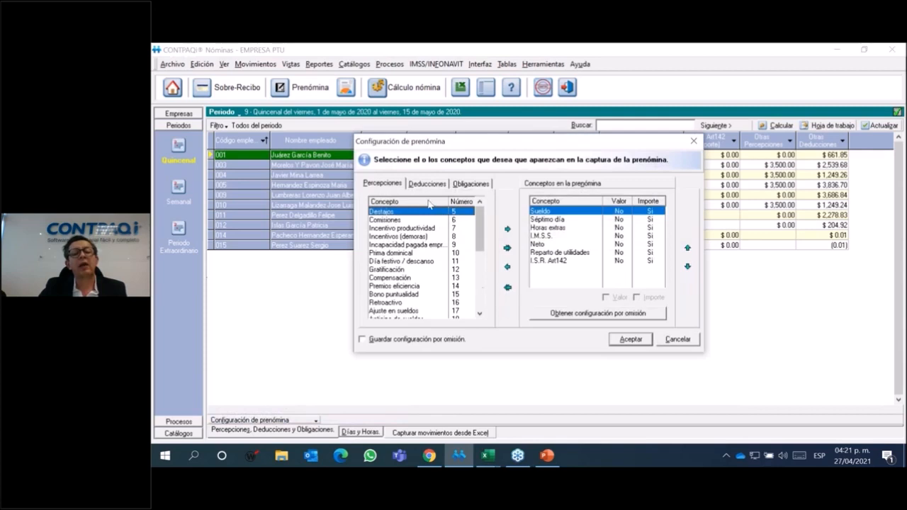
left_click(428, 185)
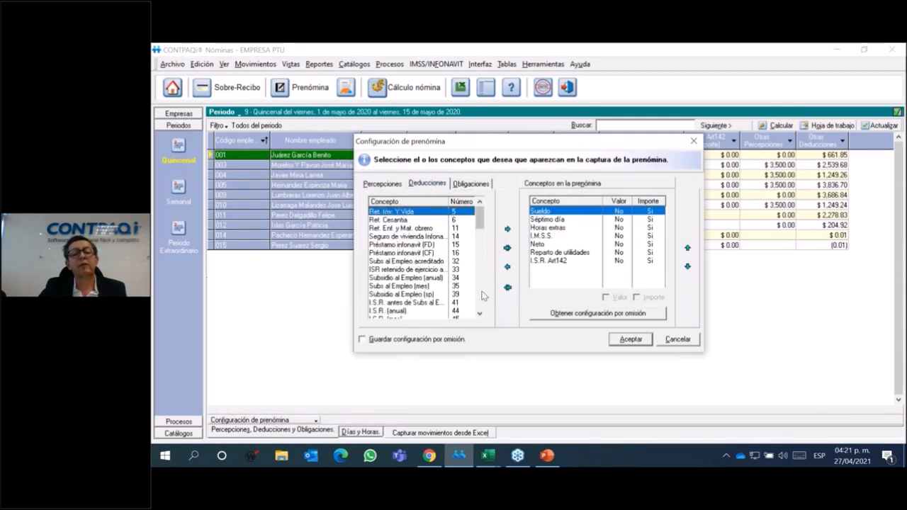
left_click(482, 293)
scroll(484, 243, "up", 2)
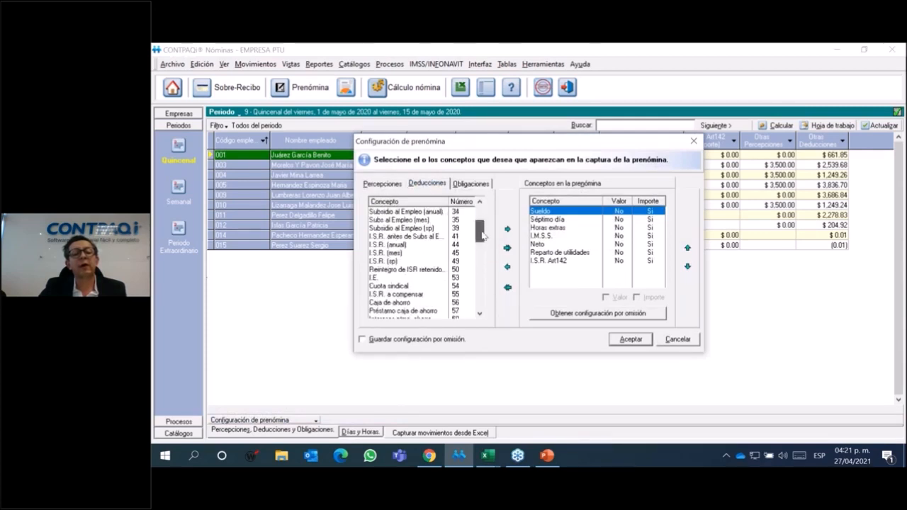
left_click(401, 253)
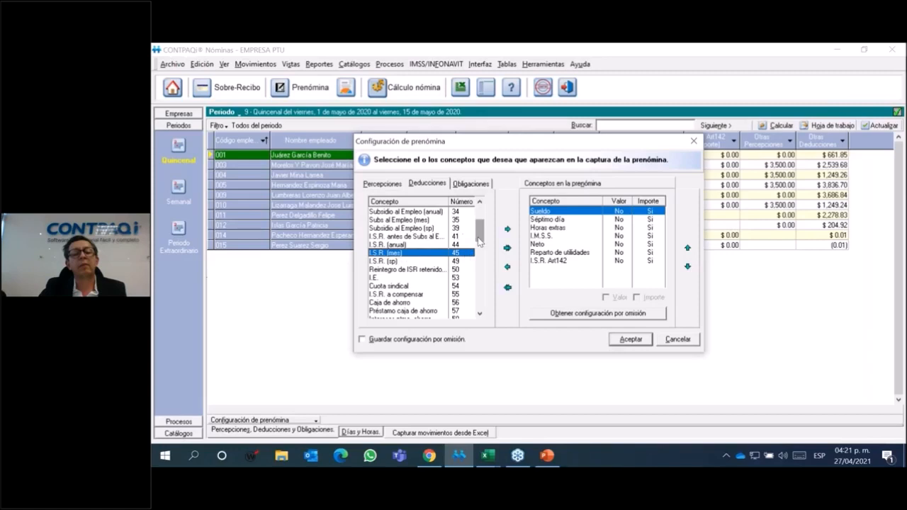
left_click(482, 282)
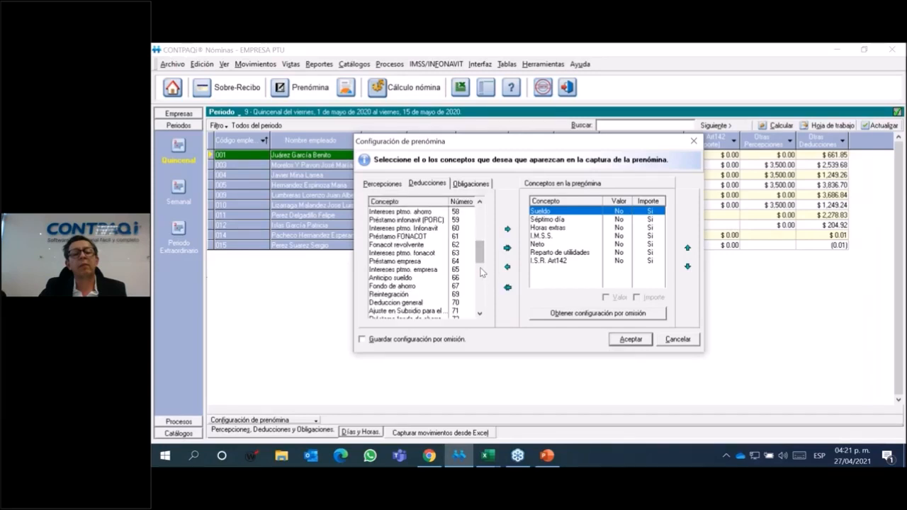
left_click_drag(480, 265, 479, 243)
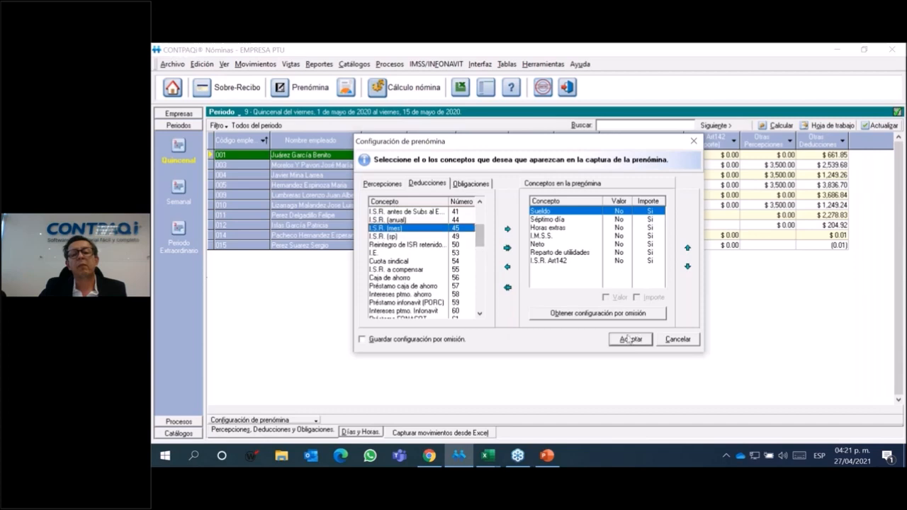
left_click(507, 229)
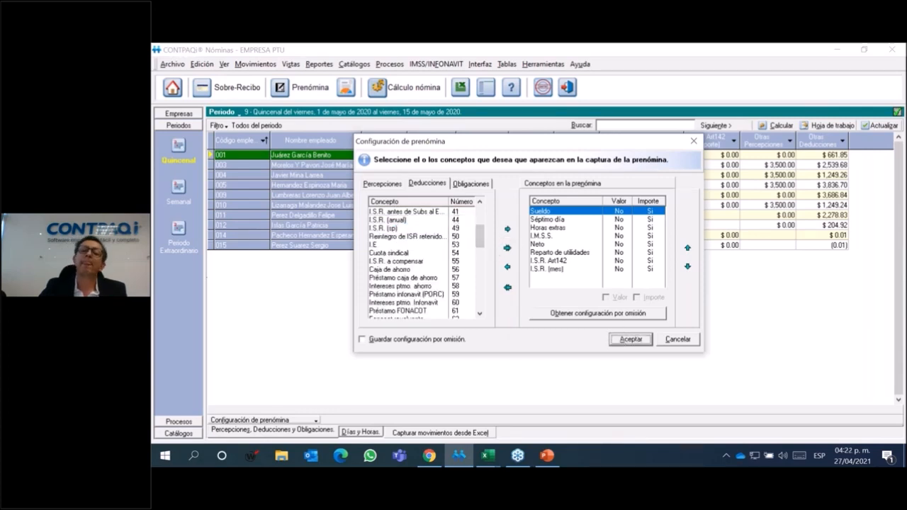
left_click(624, 339)
left_click(508, 289)
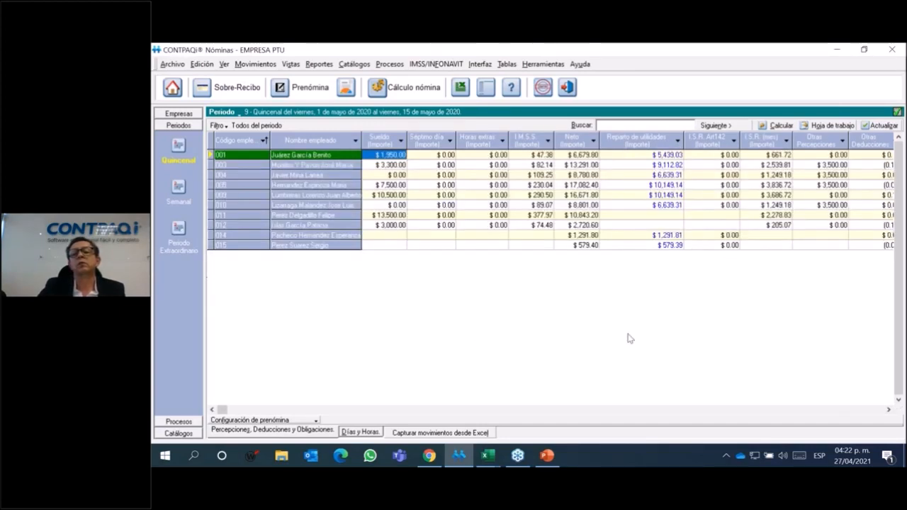
left_click(890, 411)
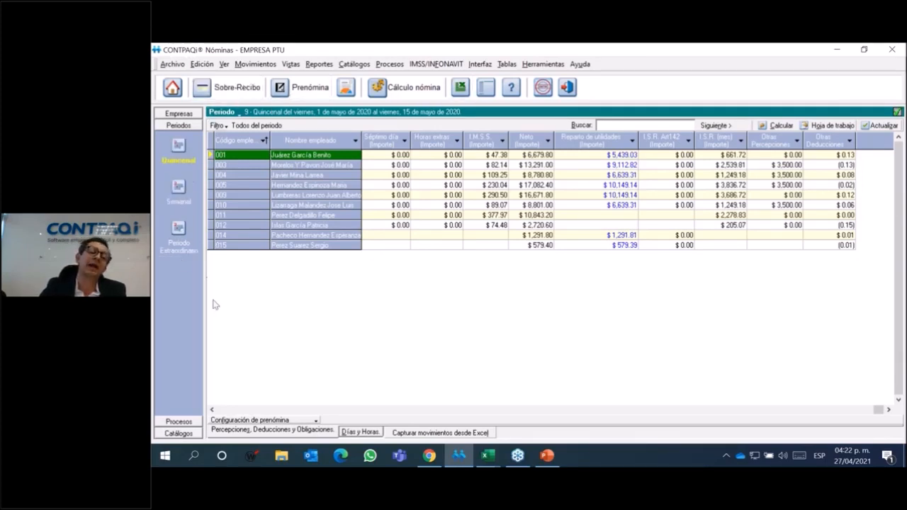
Check the Importe 1 formula and fiscal accumulators of the Reparto de utilidades perception in the concept catalogue, save and close it.
left_click(355, 65)
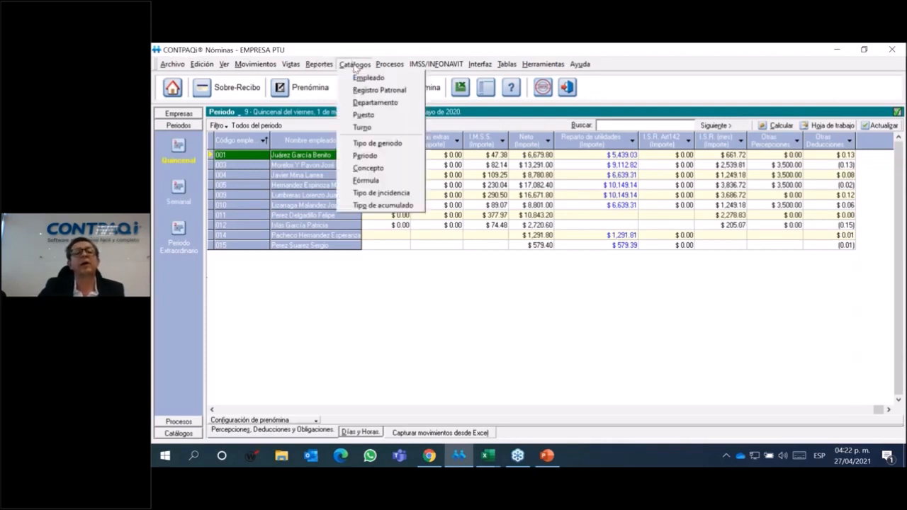
left_click(368, 168)
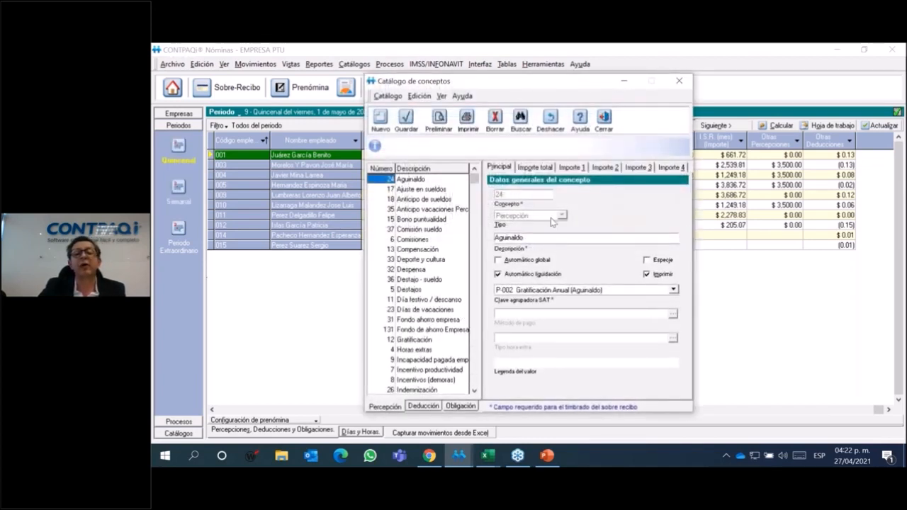
left_click(570, 169)
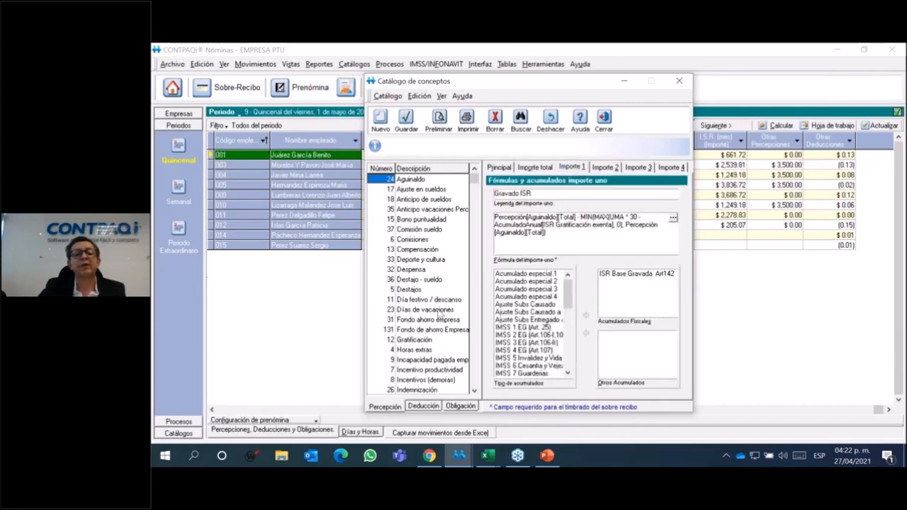
key("Down")
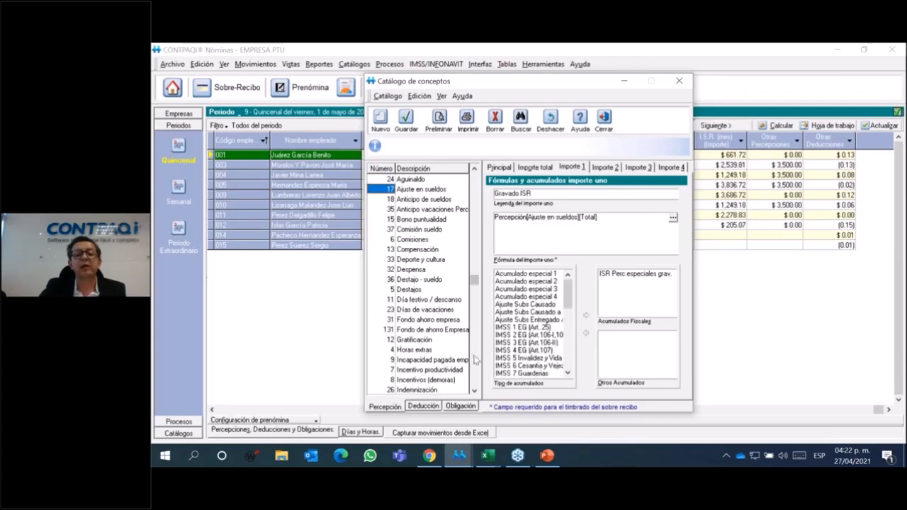
key("End")
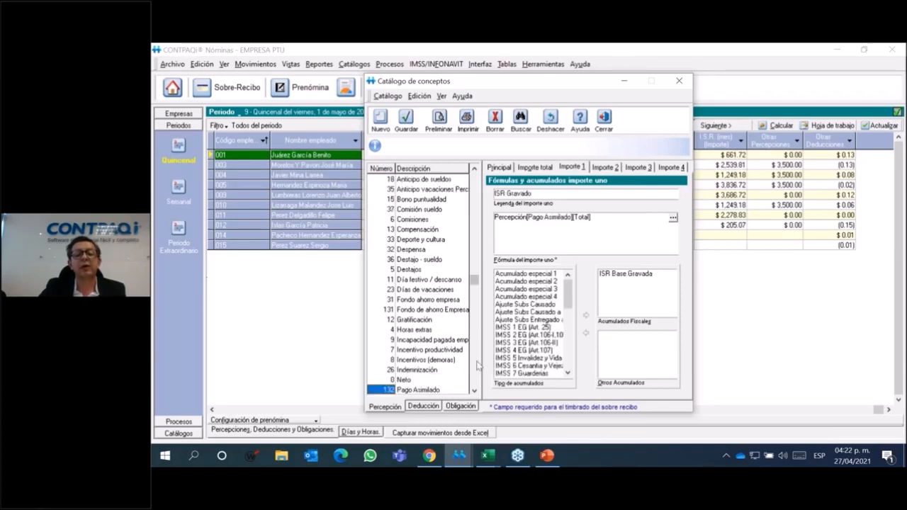
key("End")
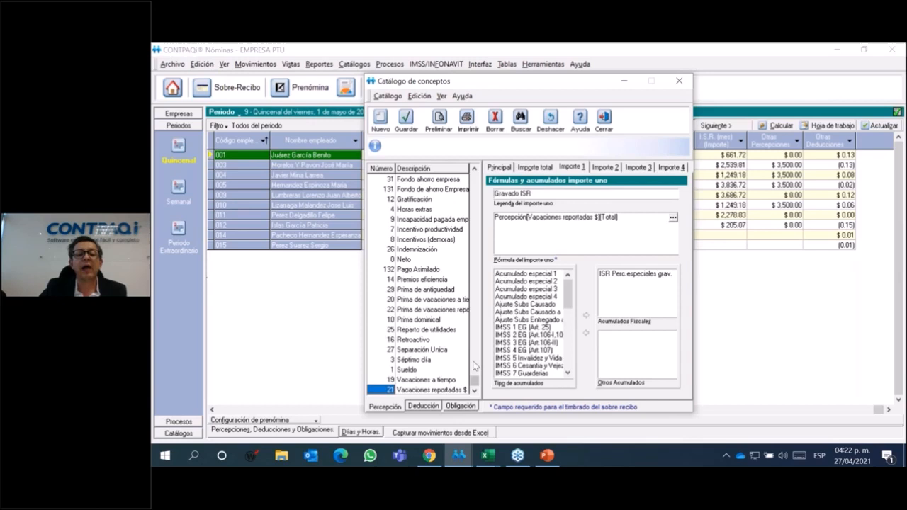
left_click(474, 338)
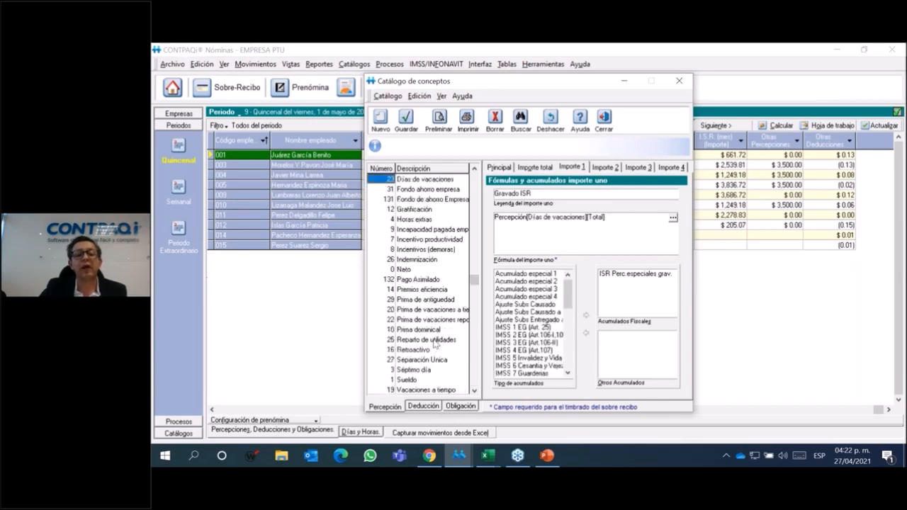
left_click(434, 341)
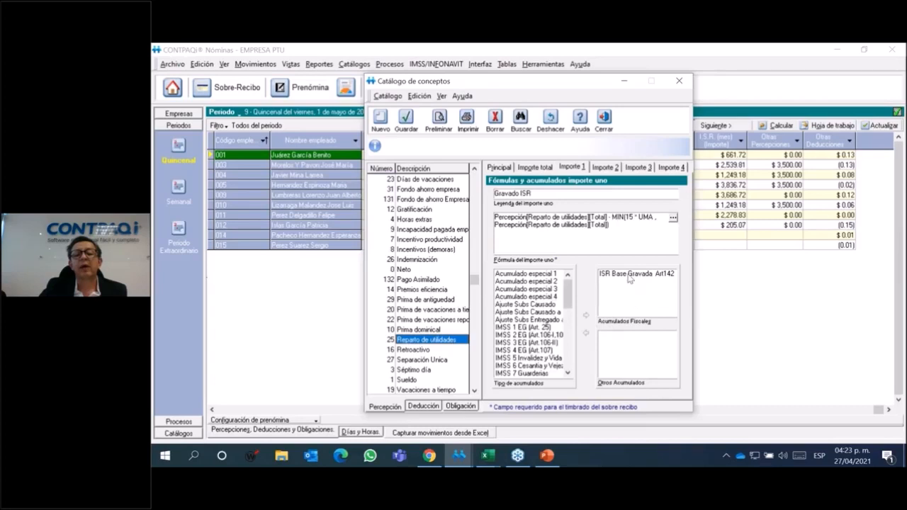
left_click(407, 121)
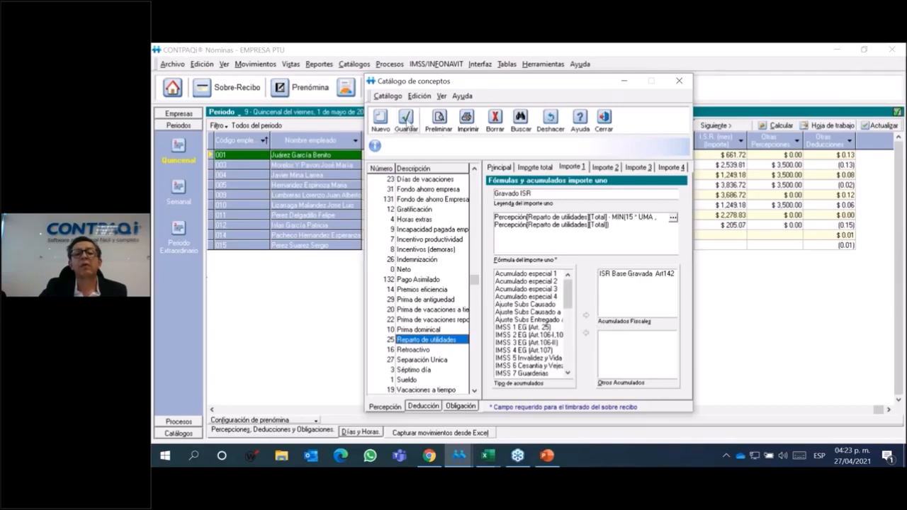
left_click(679, 82)
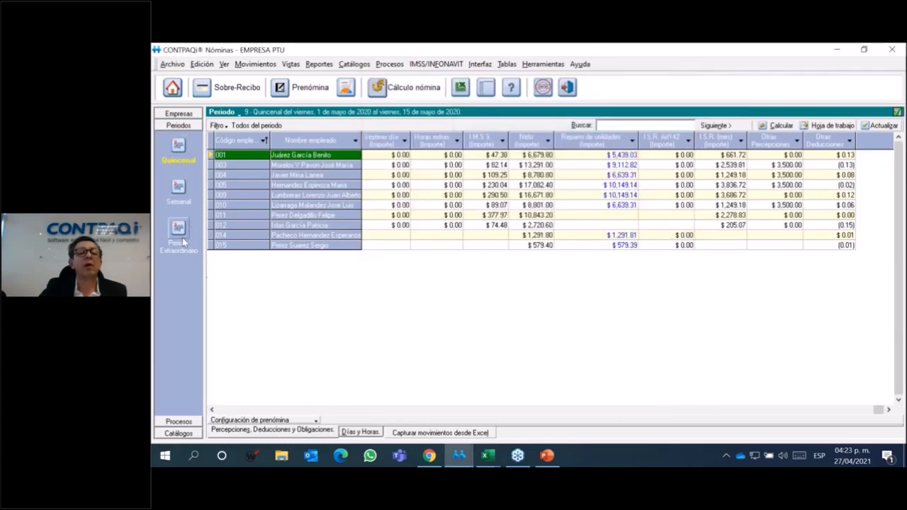
Clear all amounts in the Reparto de utilidades column of the fortnightly Prenómina.
left_click(607, 156)
right_click(607, 156)
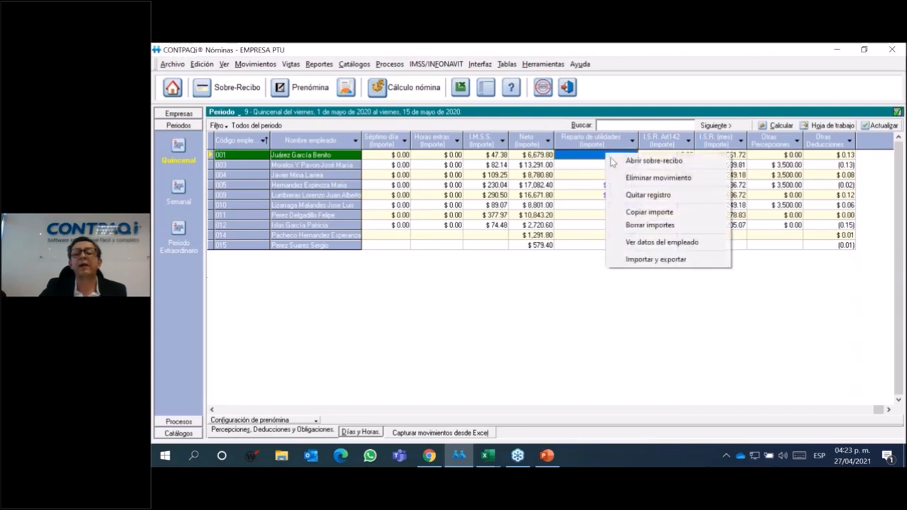
left_click(648, 225)
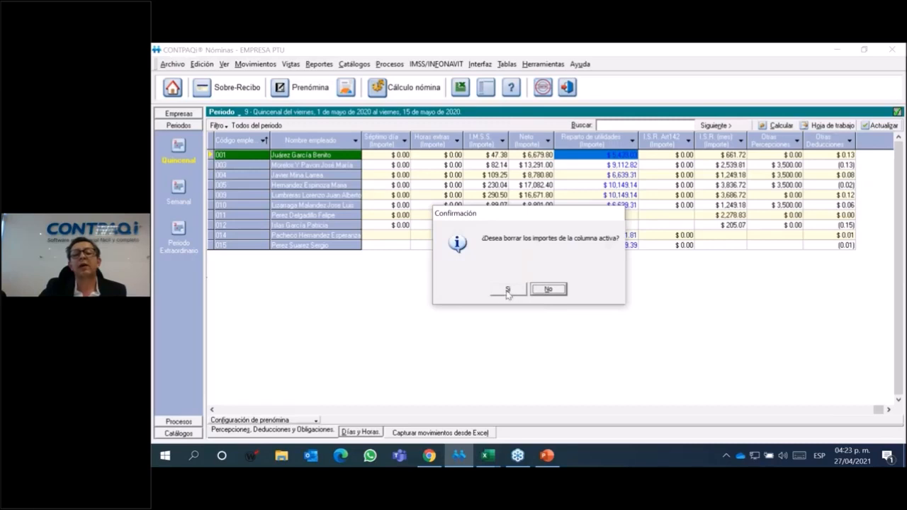
left_click(507, 290)
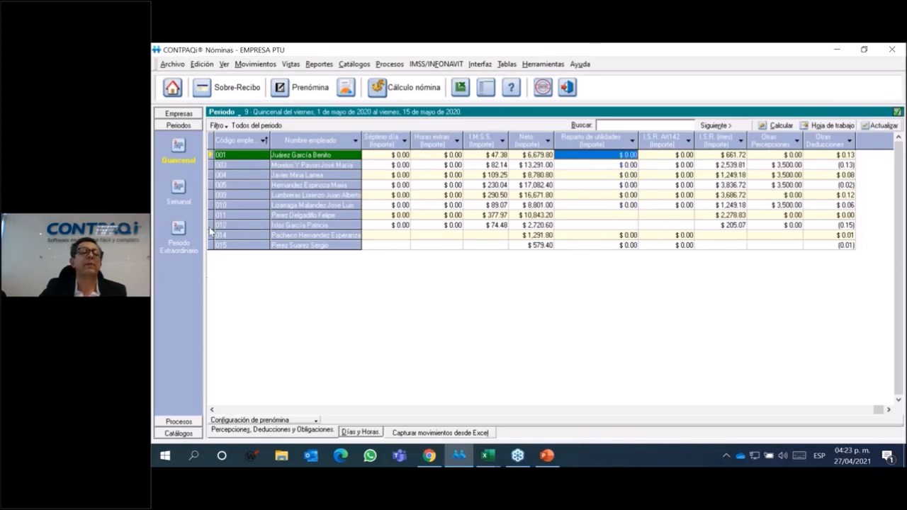
Create an extraordinary period starting 15/05/2020 and execute its PTU calculation with 50,000 to distribute using the previous year's accumulated data.
left_click(180, 227)
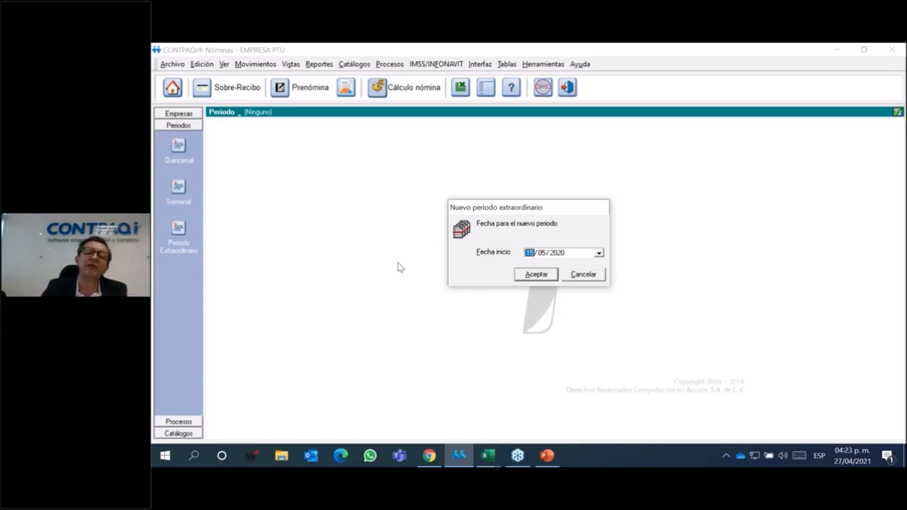
left_click(535, 276)
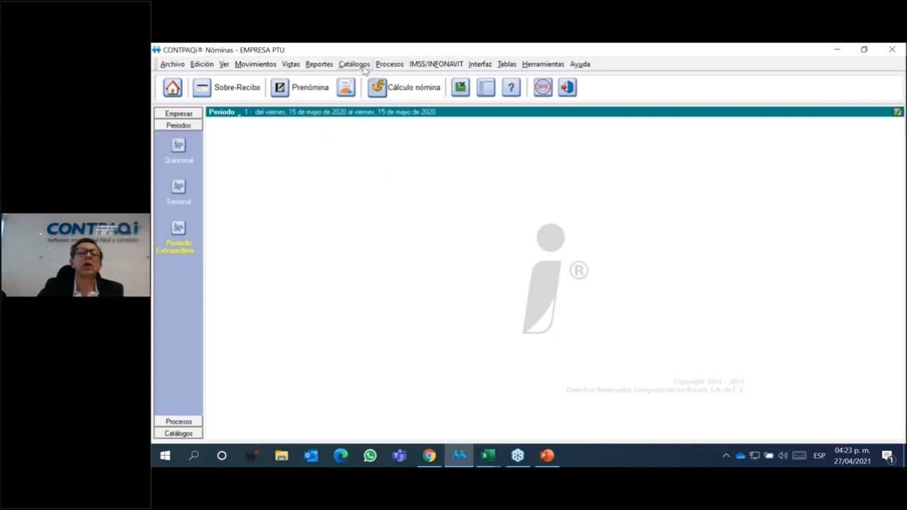
left_click(389, 65)
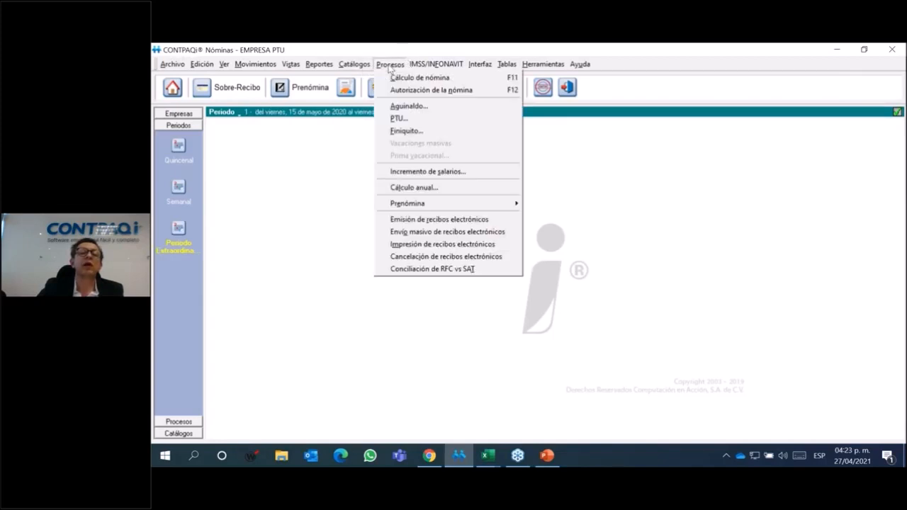
left_click(401, 120)
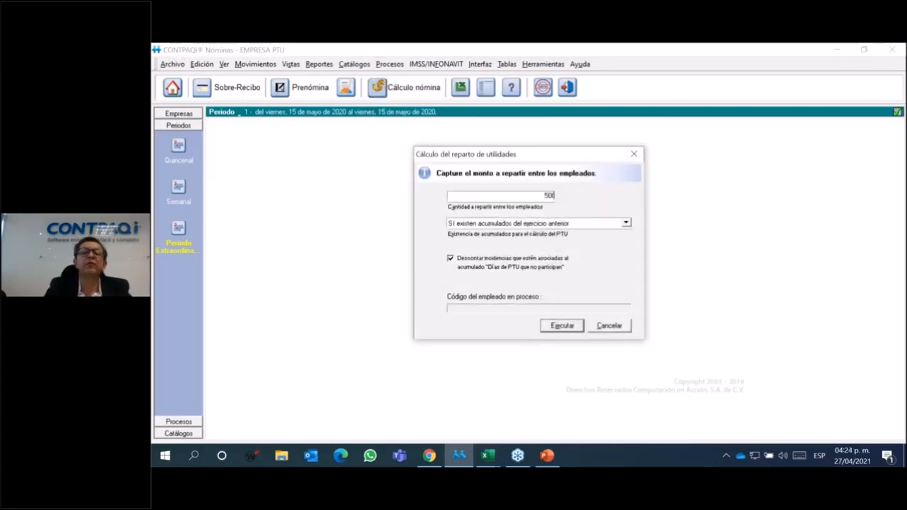
left_click(544, 326)
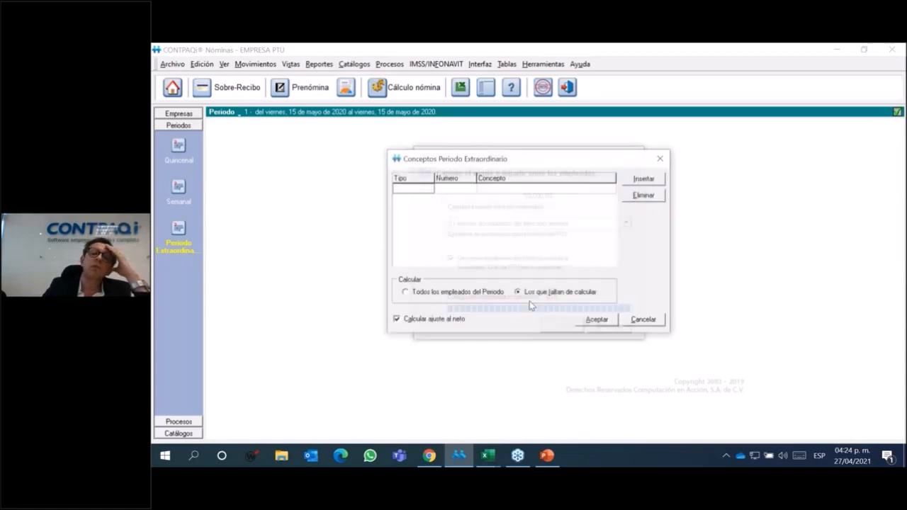
Calculate the extraordinary period for all its employees with the net adjustment included and finalize the PTU process.
left_click(433, 294)
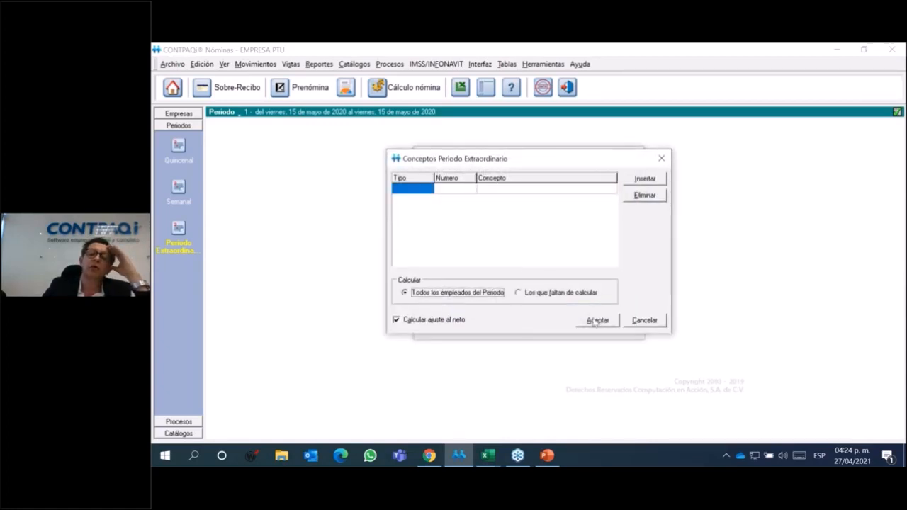
left_click(597, 322)
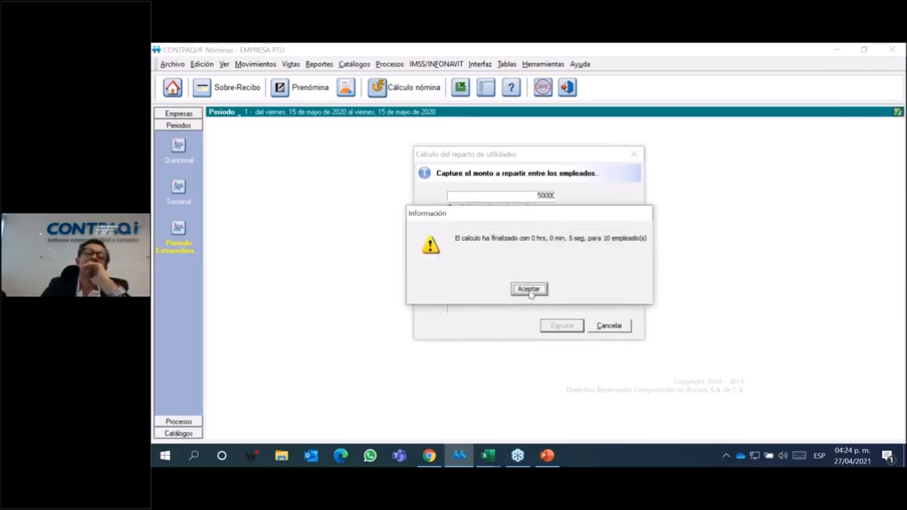
left_click(529, 290)
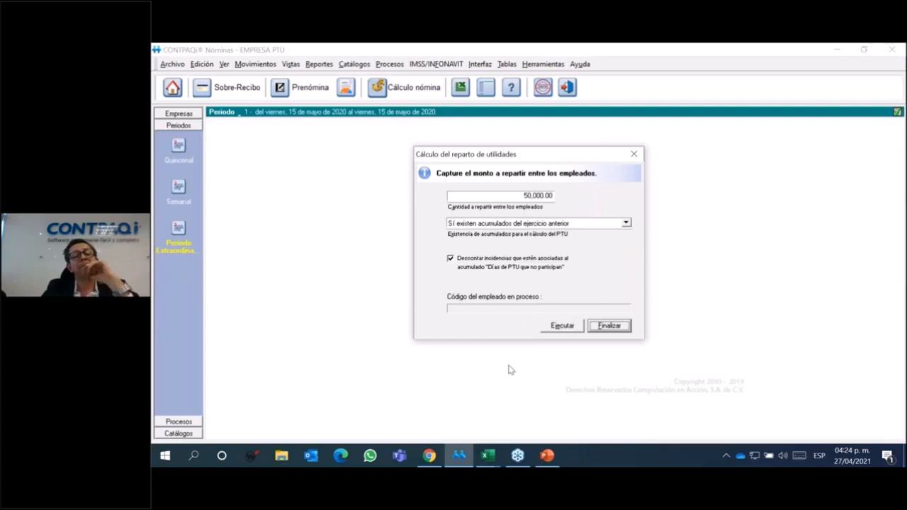
left_click(609, 326)
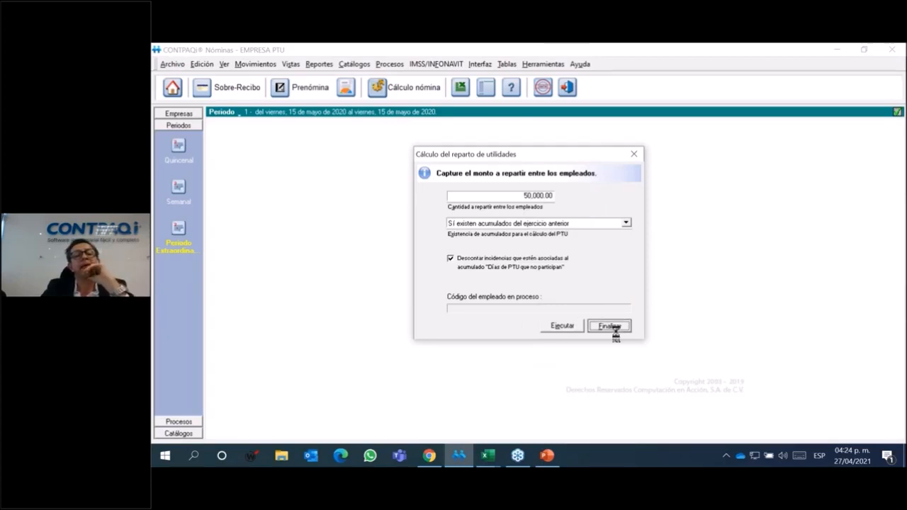
Review the PTU process log and the Sobre-Recibo of employee 001 for the extraordinary period, closing both.
left_click(499, 288)
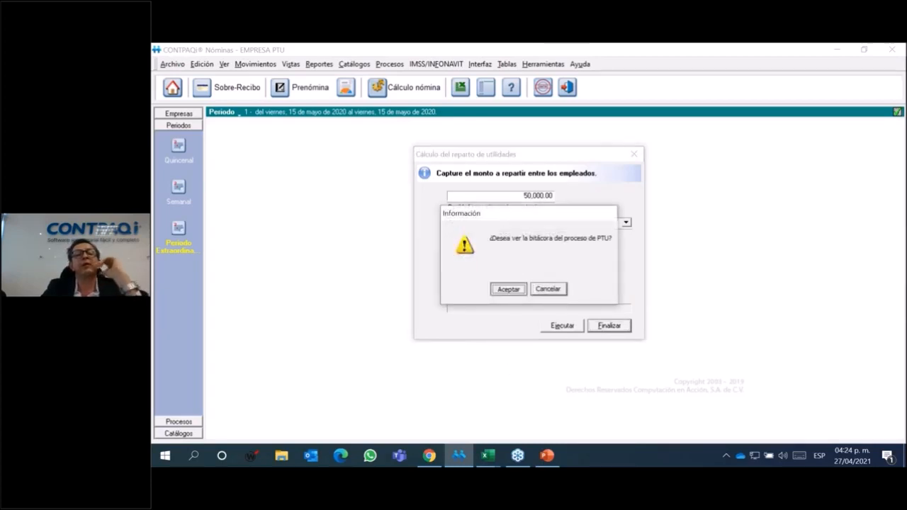
left_click(666, 138)
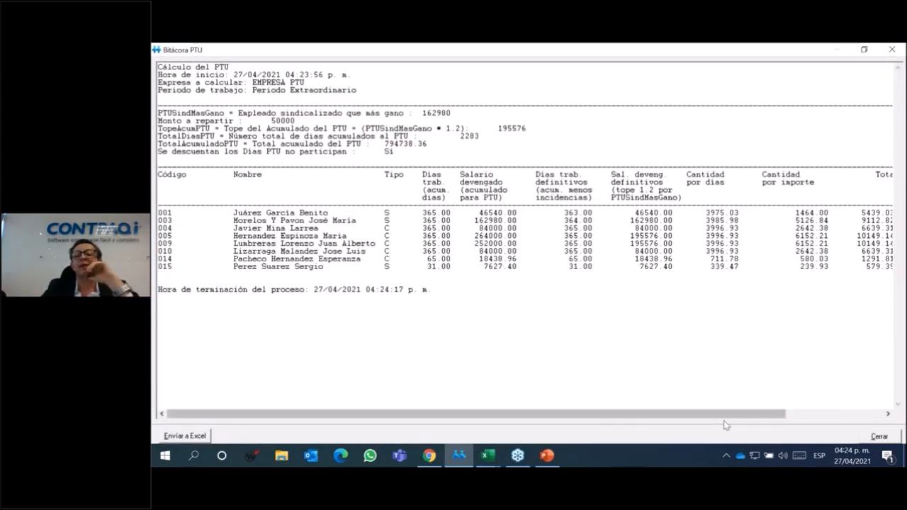
mouse_move(757, 414)
left_mouse_down()
mouse_move(793, 414)
mouse_move(757, 414)
left_mouse_up()
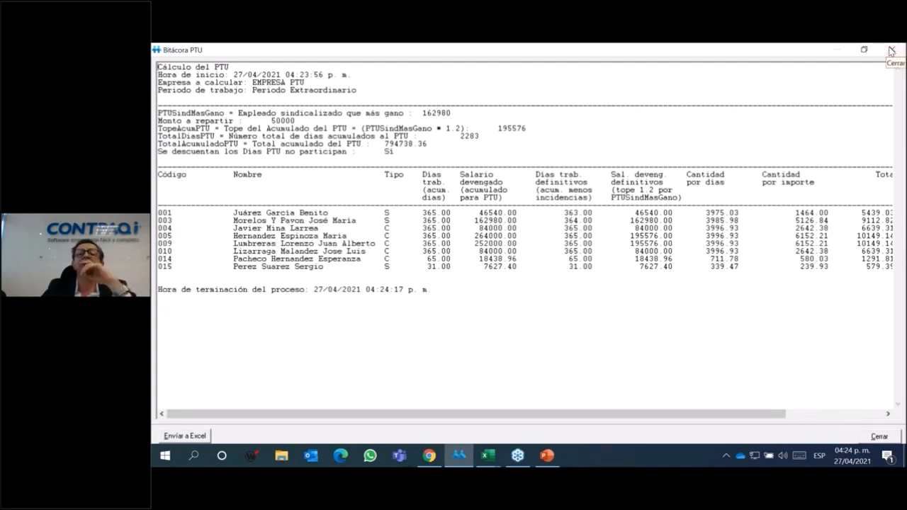
left_click(892, 50)
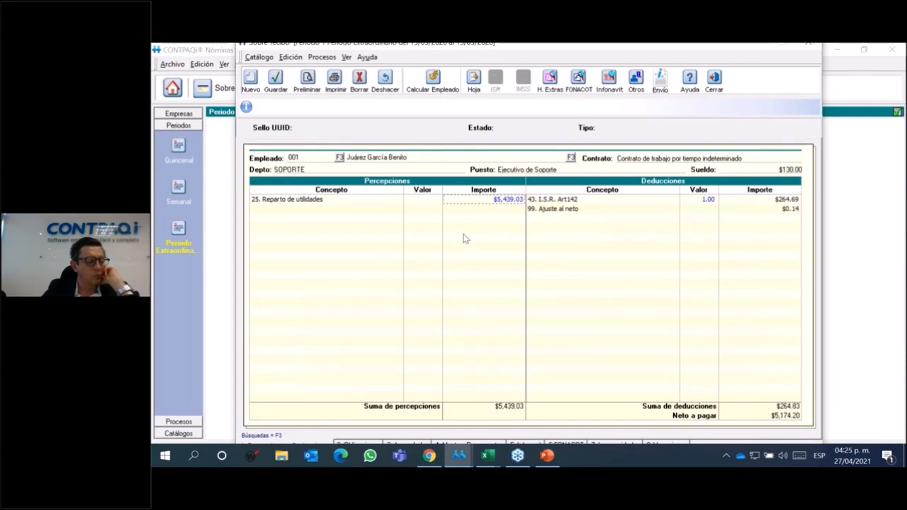
left_click(810, 48)
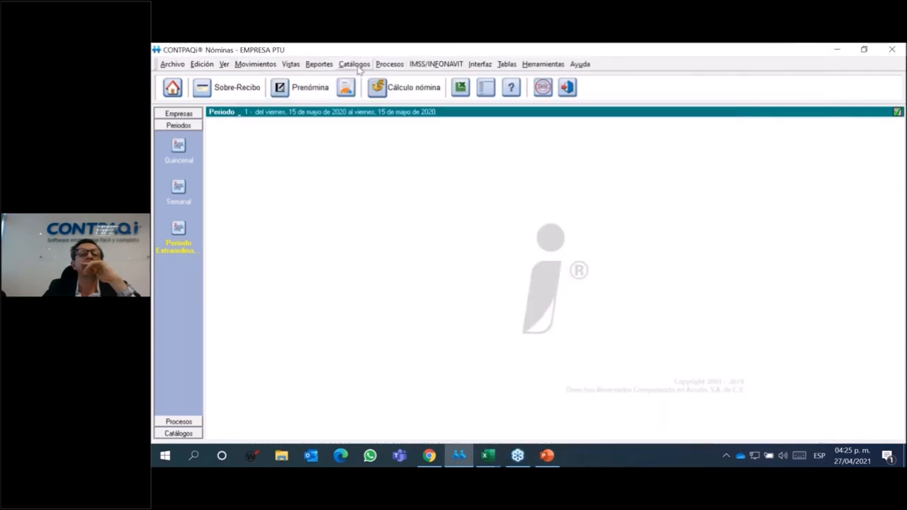
Reopen the concept catalogue to examine how the taxable portion of Reparto de utilidades is calculated and accumulated, and close it.
left_click(358, 65)
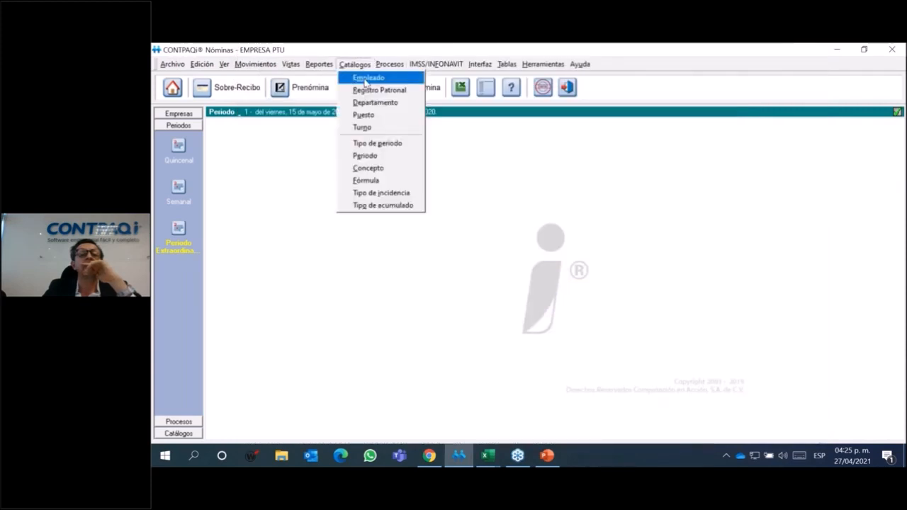
left_click(368, 168)
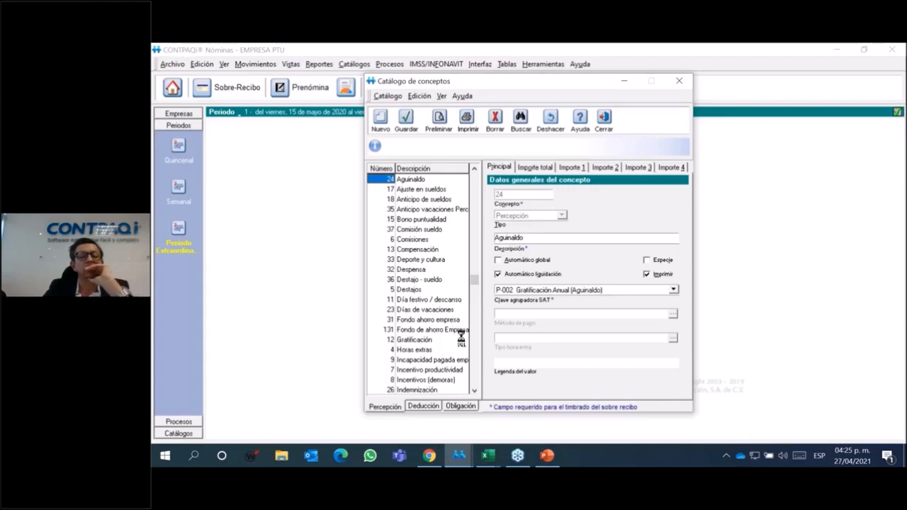
left_click(574, 168)
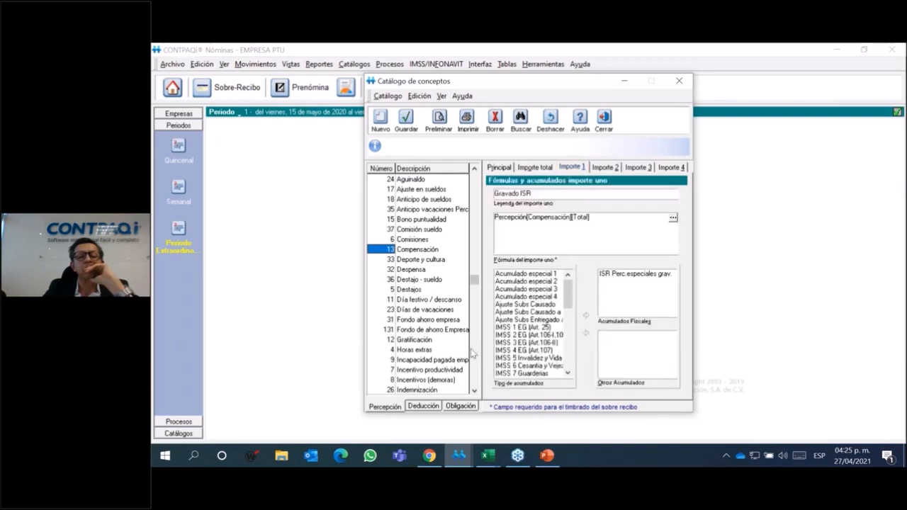
scroll(470, 352, "down", 3)
left_click(427, 390)
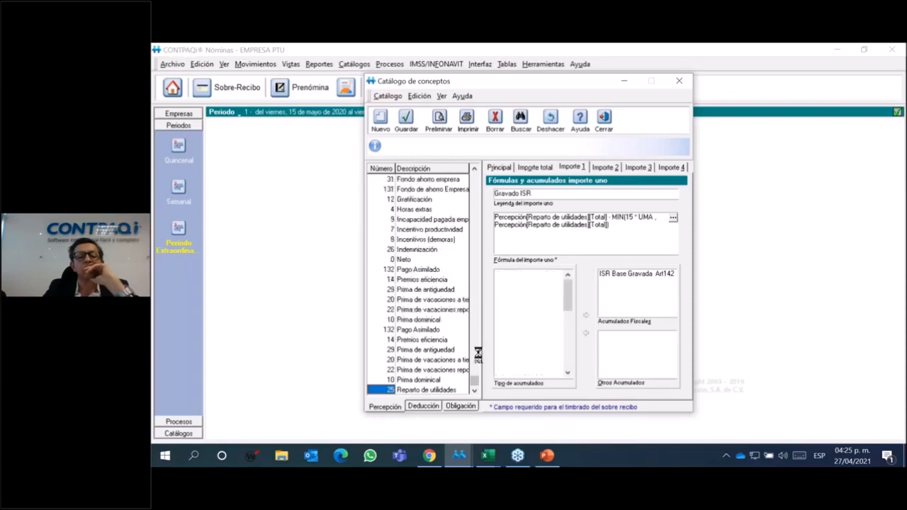
scroll(469, 351, "down", 6)
left_click(428, 330)
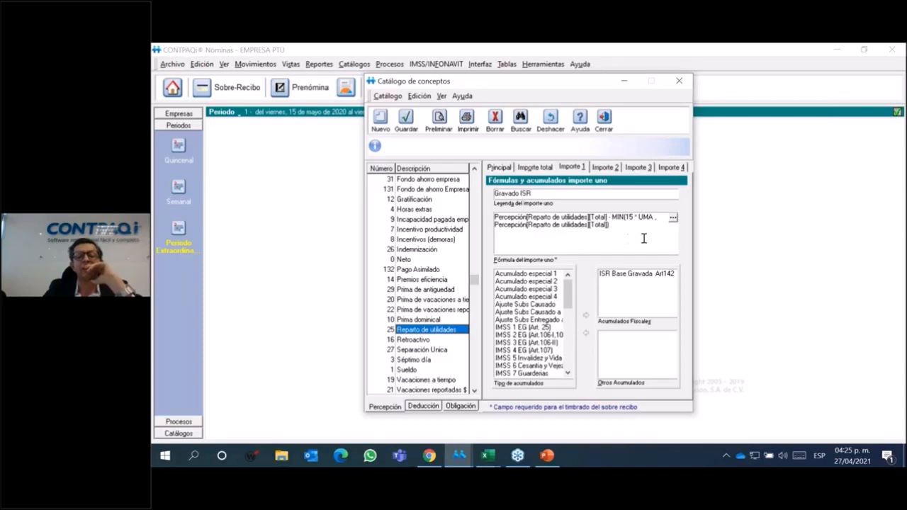
left_click(680, 82)
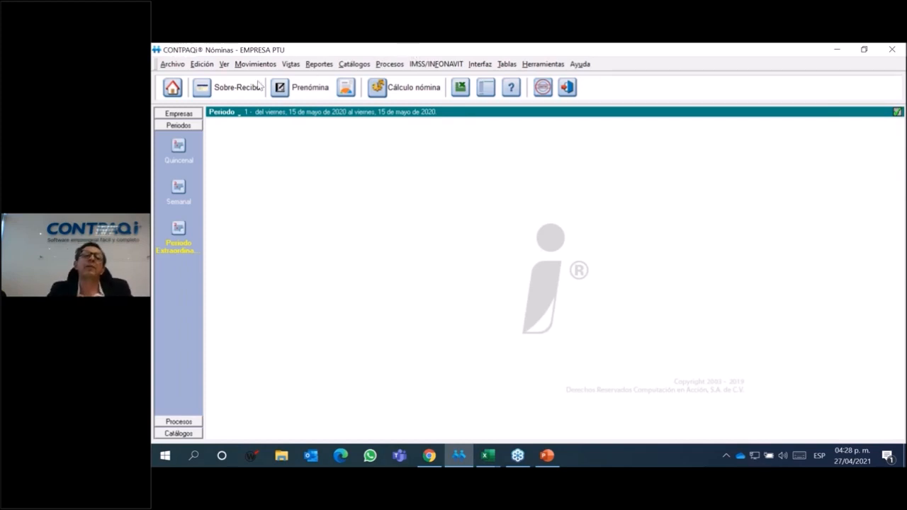
Open the prenómina of the extraordinary period to examine the employees' Reparto de utilidades amounts.
left_click(313, 92)
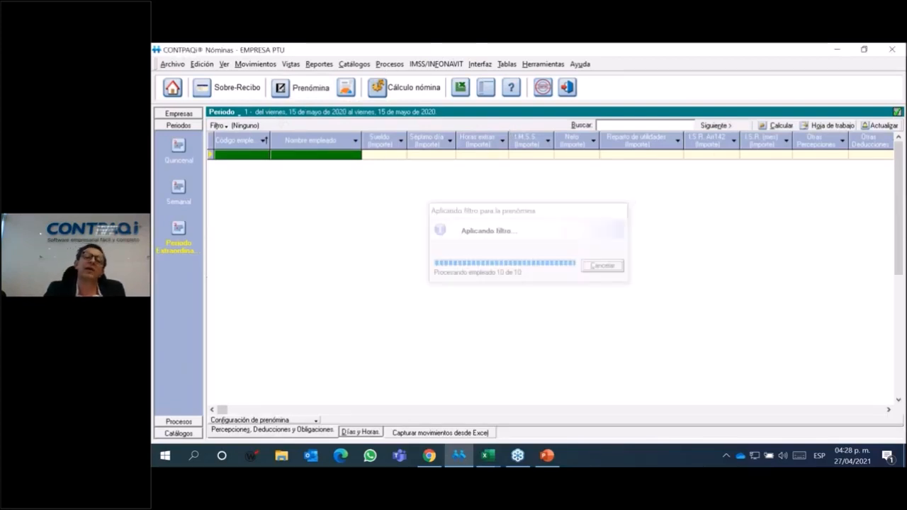
right_click(658, 157)
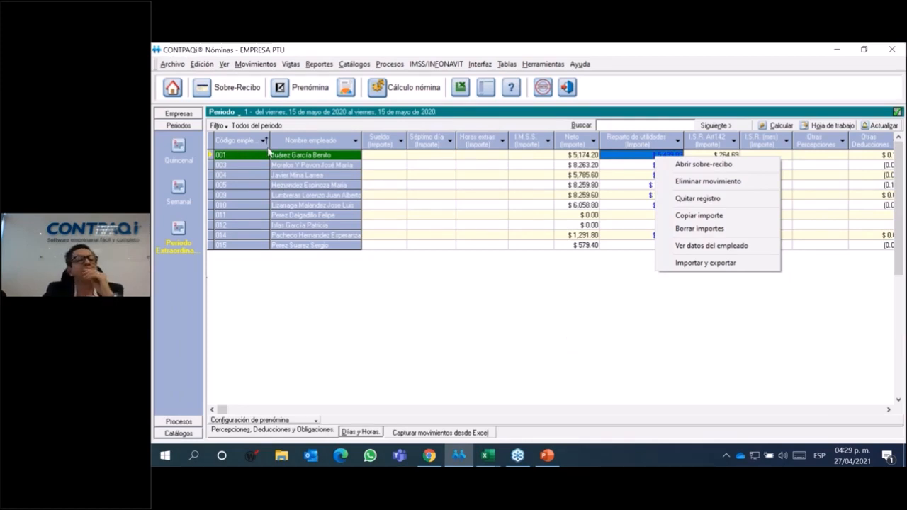
Run the Kardex del empleado por acumulados report for the 2020 extraordinary period, employees 001 to 015, examine it maximized, and close it.
left_click(352, 64)
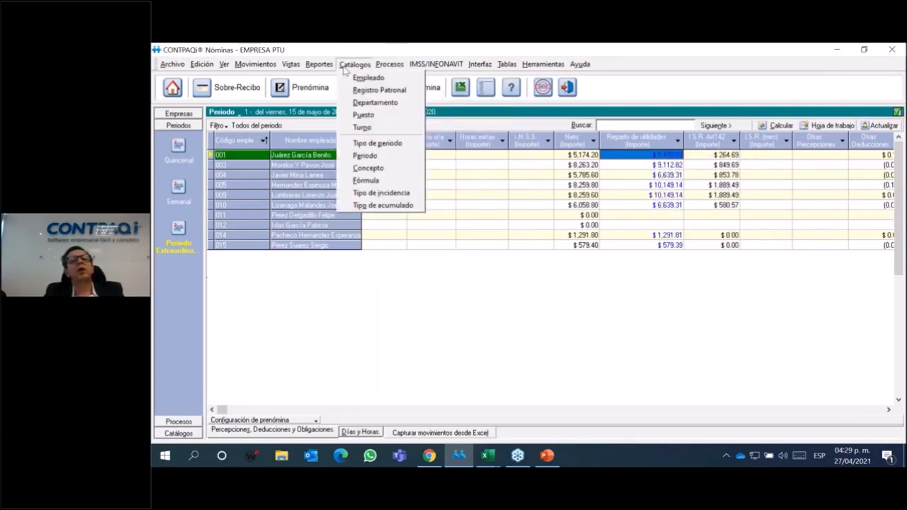
mouse_move(326, 68)
mouse_move(336, 91)
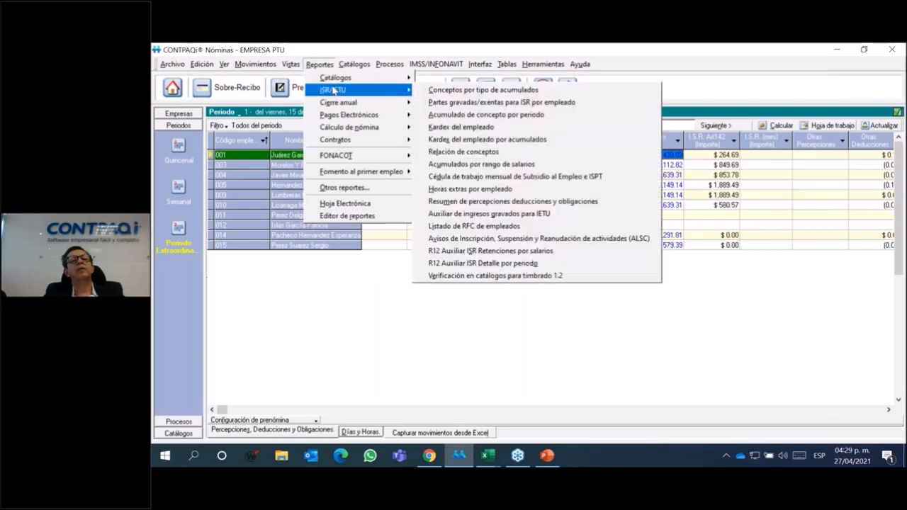
left_click(468, 140)
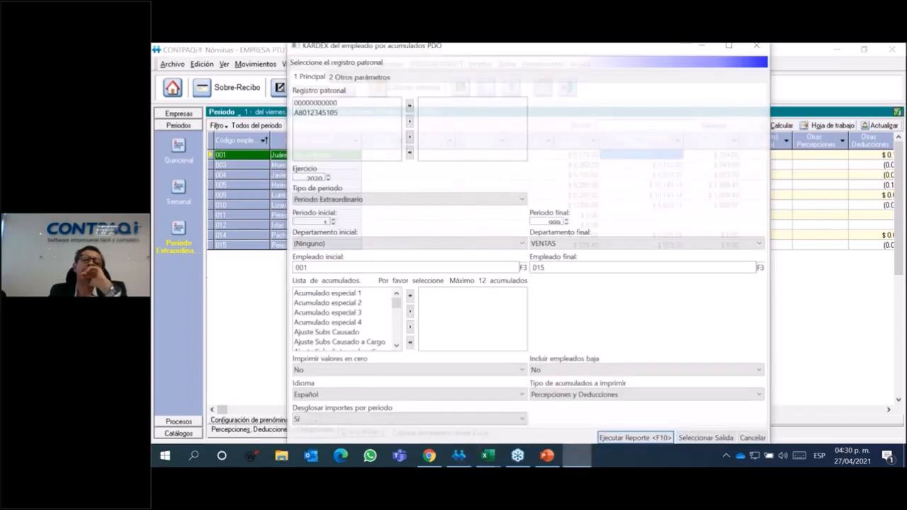
left_click(645, 440)
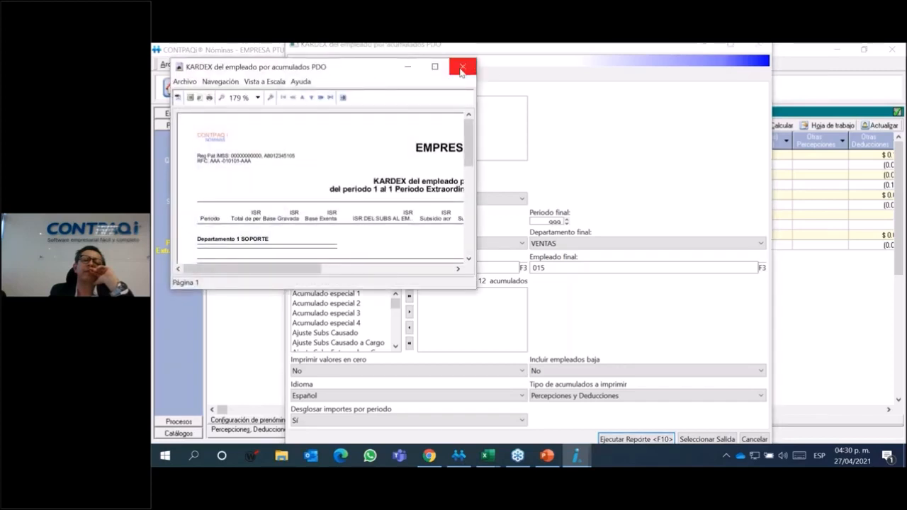
left_click(437, 68)
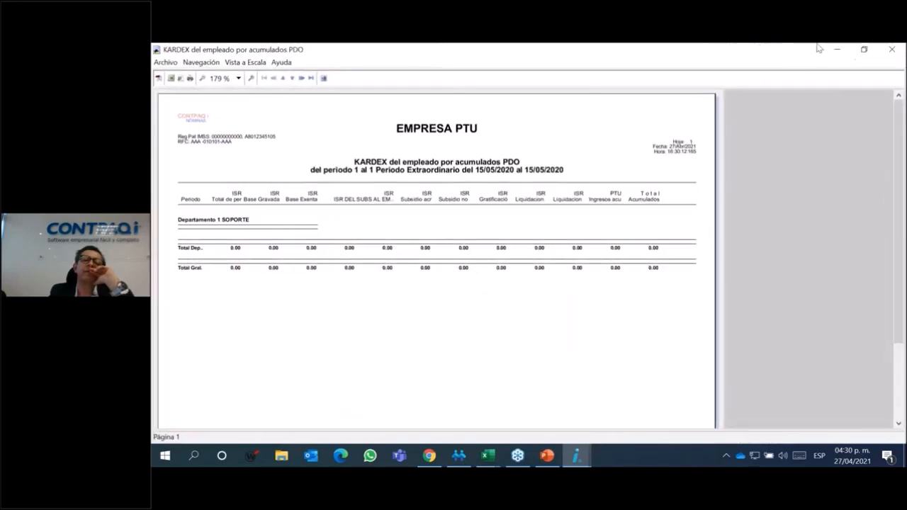
left_click(897, 49)
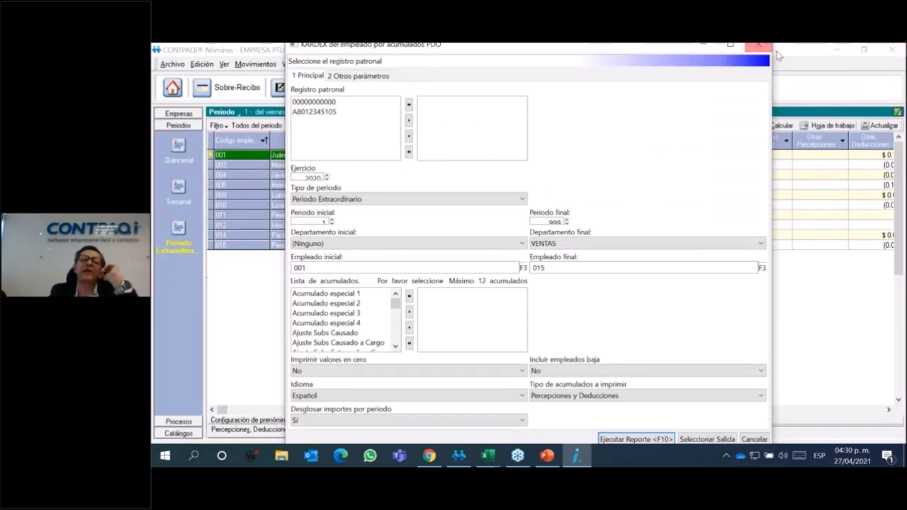
left_click(757, 45)
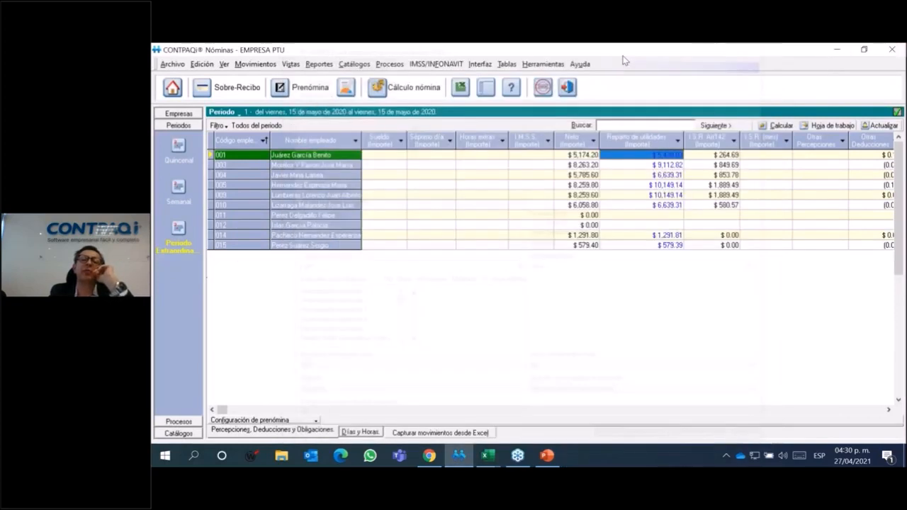
left_click(391, 65)
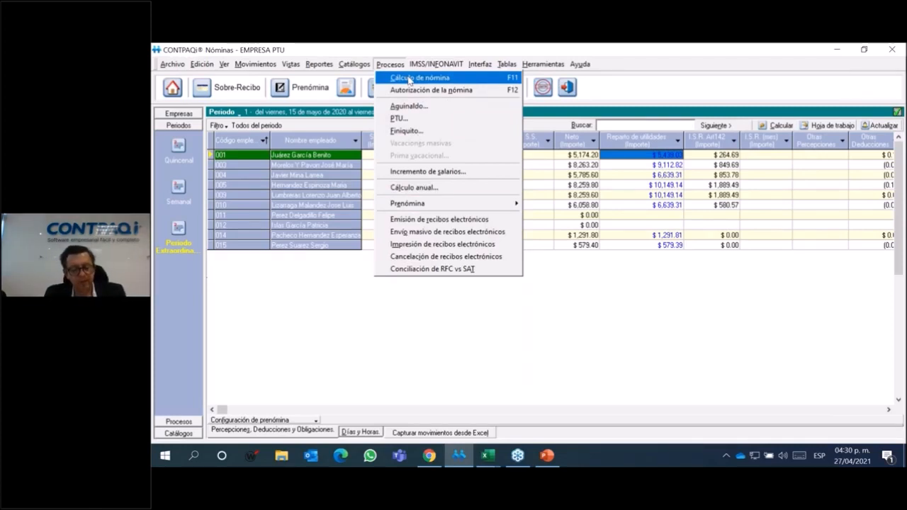
mouse_move(543, 65)
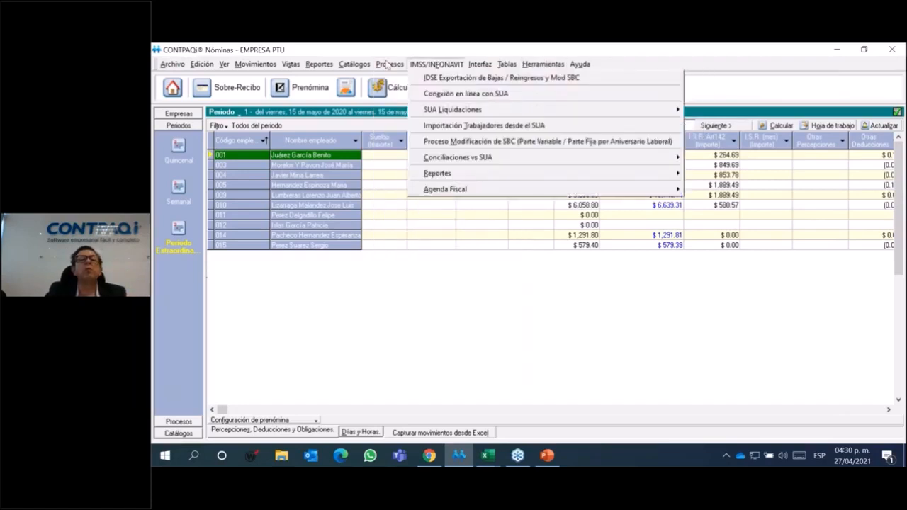
mouse_move(387, 64)
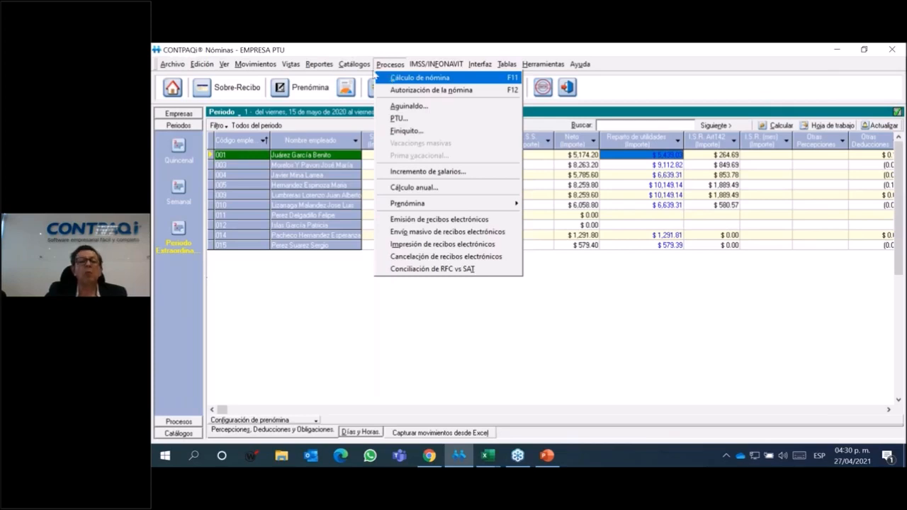
mouse_move(355, 74)
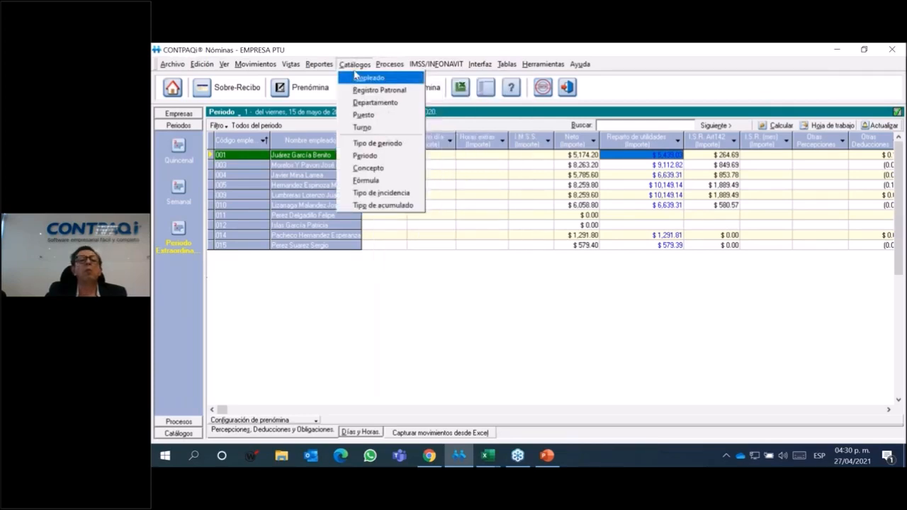
mouse_move(329, 68)
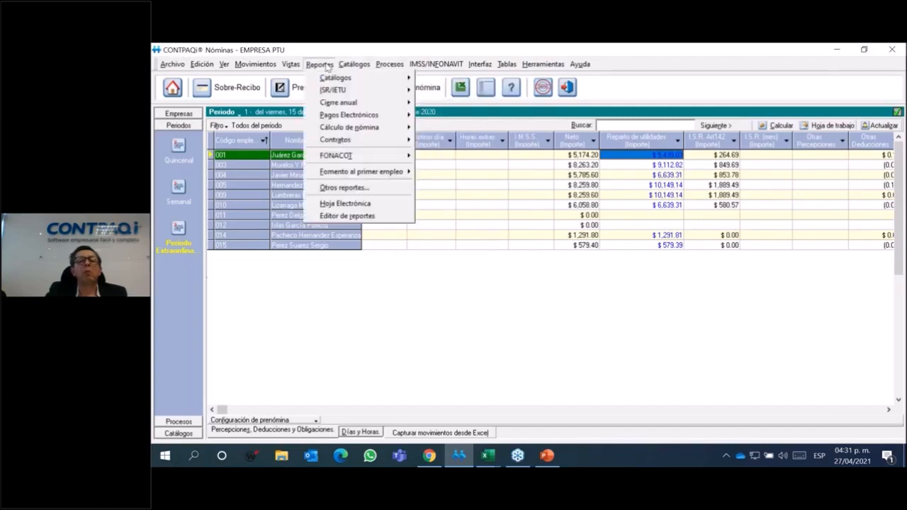
mouse_move(368, 90)
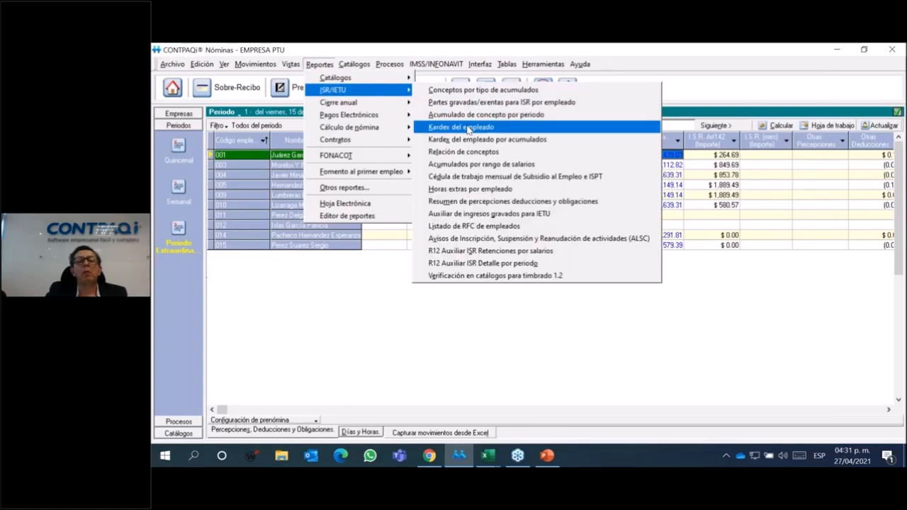
left_click(468, 130)
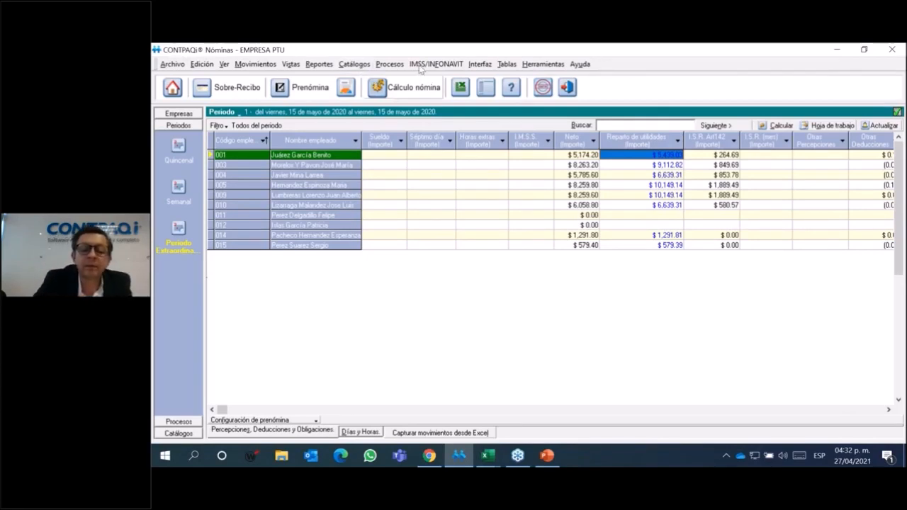
Switch to the PowerPoint presentation Como automatizar el proceso de PTU1 and look through the slide thumbnails on the PTU calculation process.
mouse_move(551, 464)
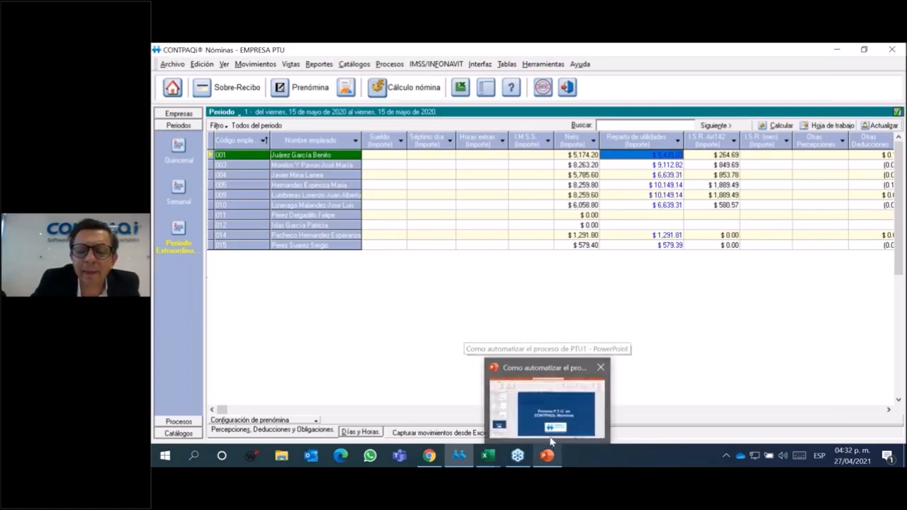
mouse_move(541, 426)
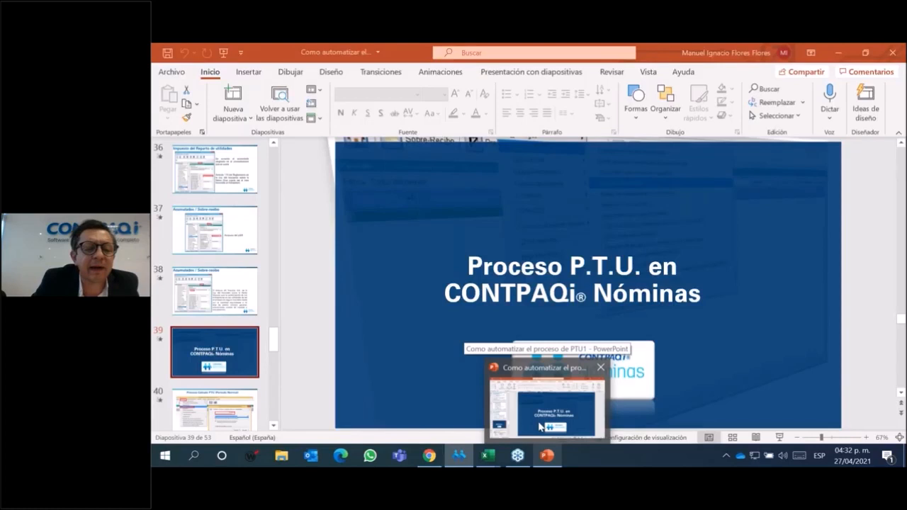
left_click(541, 426)
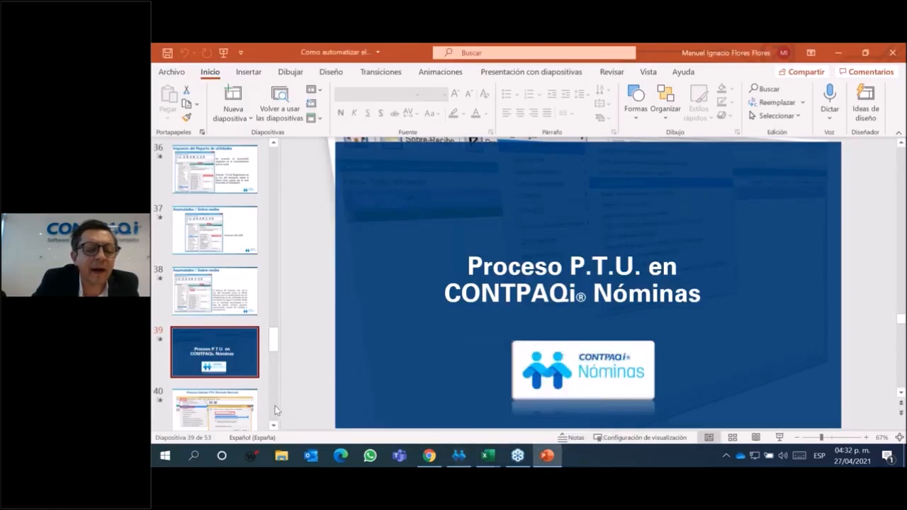
scroll(276, 411, "down", 5)
scroll(276, 411, "down", 5)
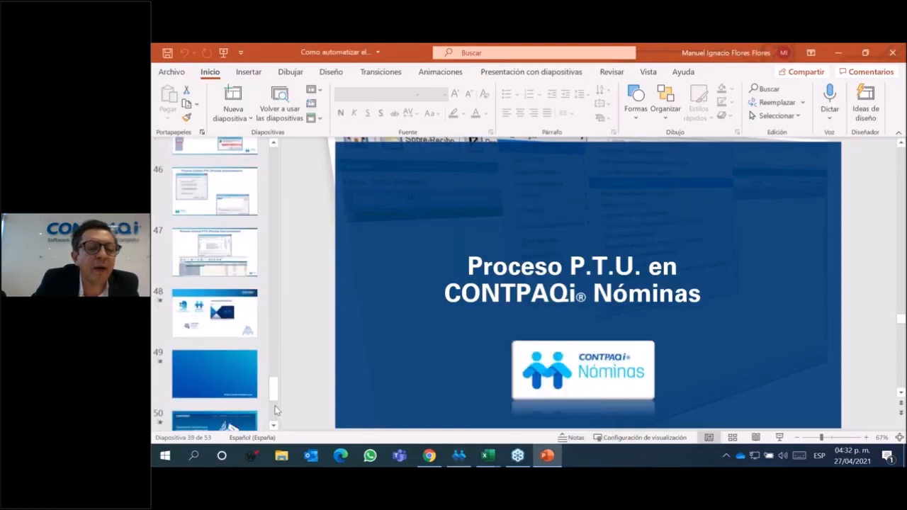
scroll(274, 391, "up", 2)
left_click_drag(273, 389, 272, 377)
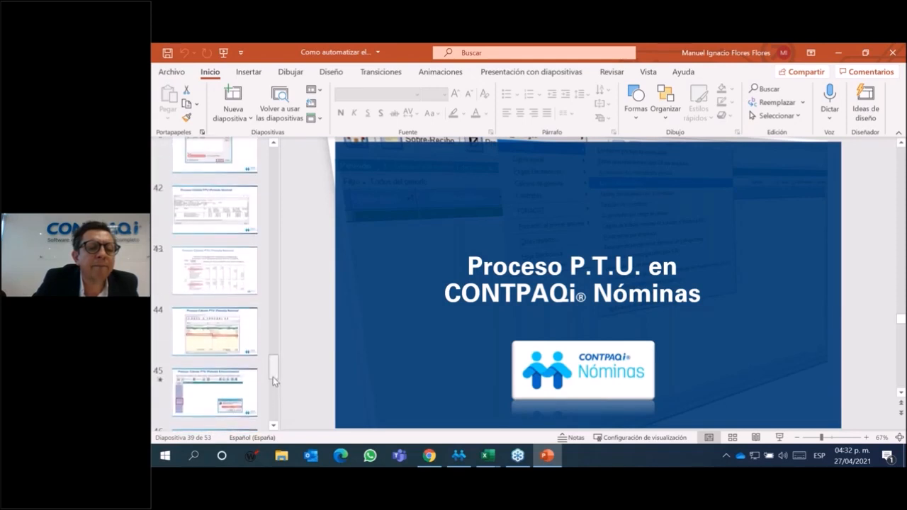
left_click_drag(272, 376, 271, 376)
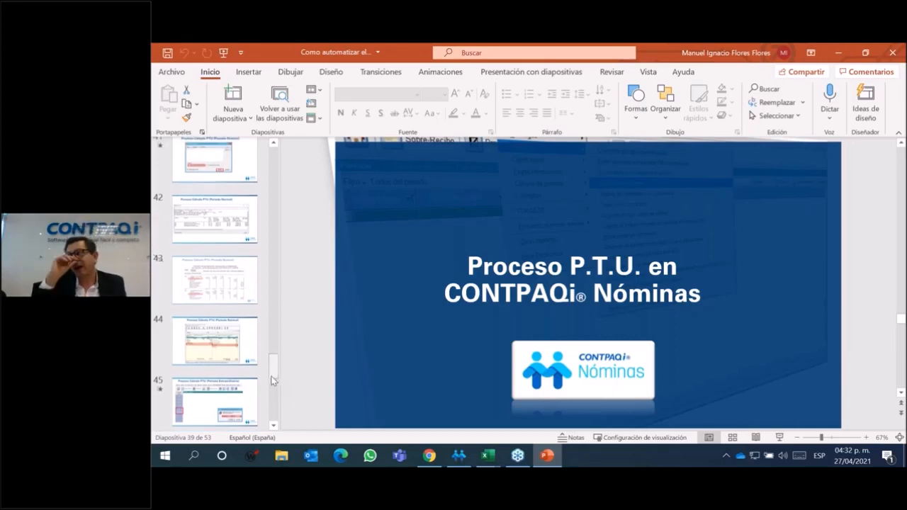